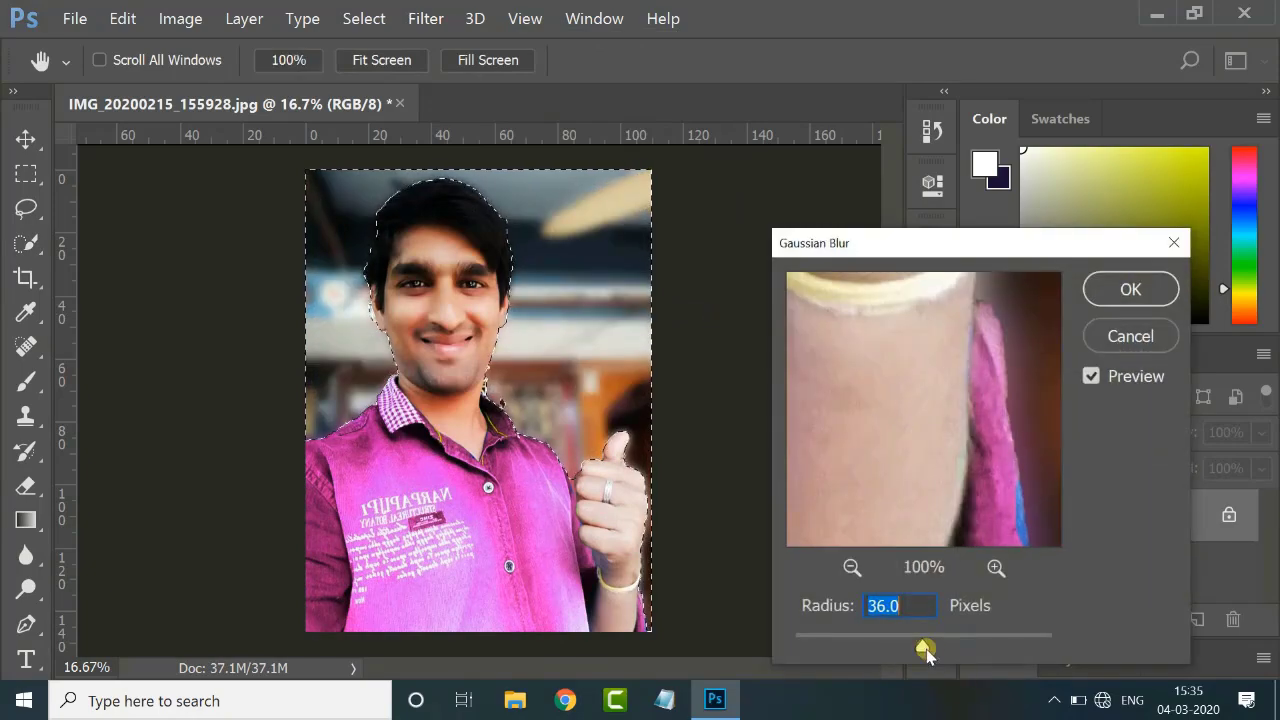
Apply a Gaussian Blur with a radius of 26.3 pixels to the selected background around the man
click(915, 605)
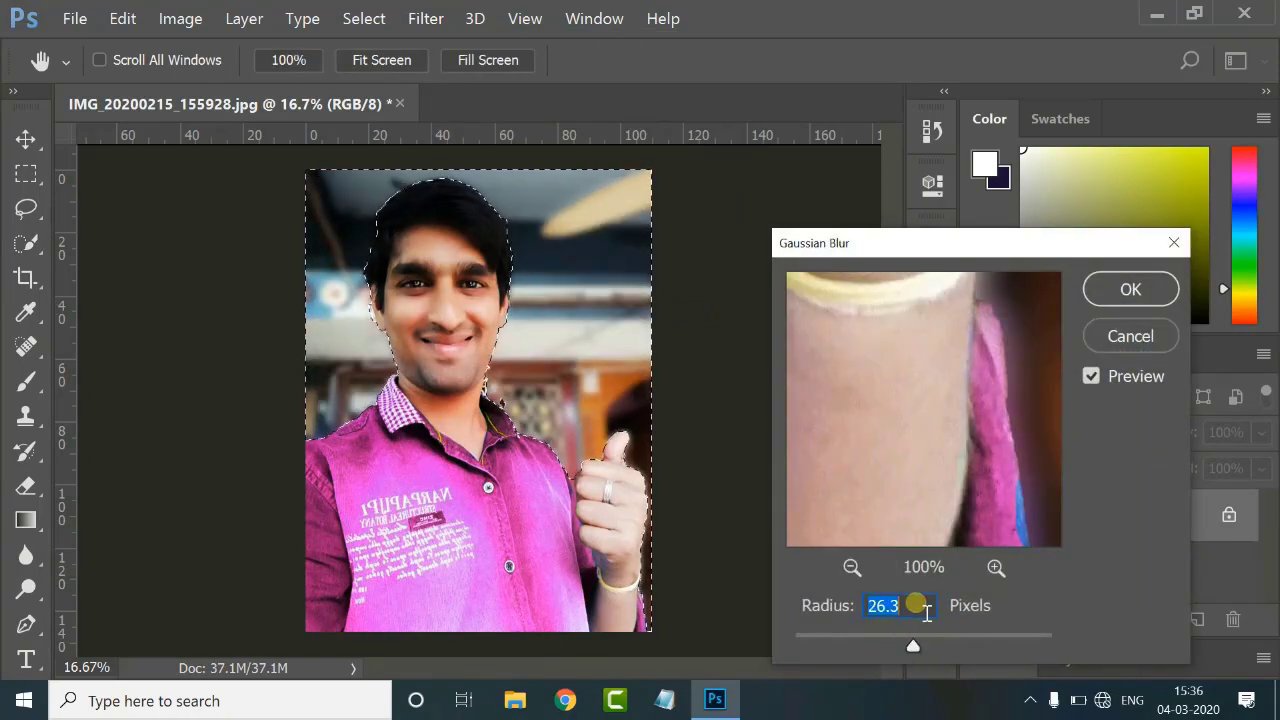
click(1128, 289)
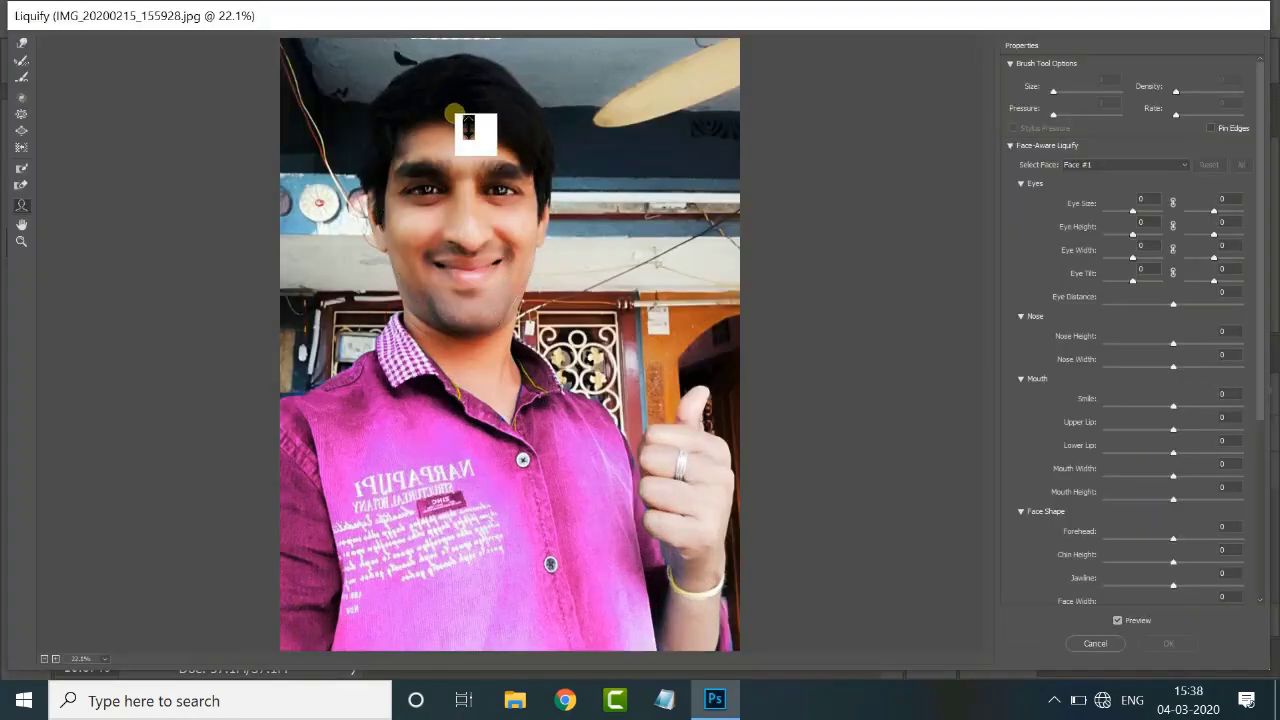
Reshape the face in Liquify to forehead -86, nose height -40, mouth width 8, face width 17, lower lip -51 and chin height -52
drag(477, 129, 486, 97)
mouse_move(570, 261)
mouse_down()
mouse_move(566, 246)
mouse_move(486, 245)
mouse_up()
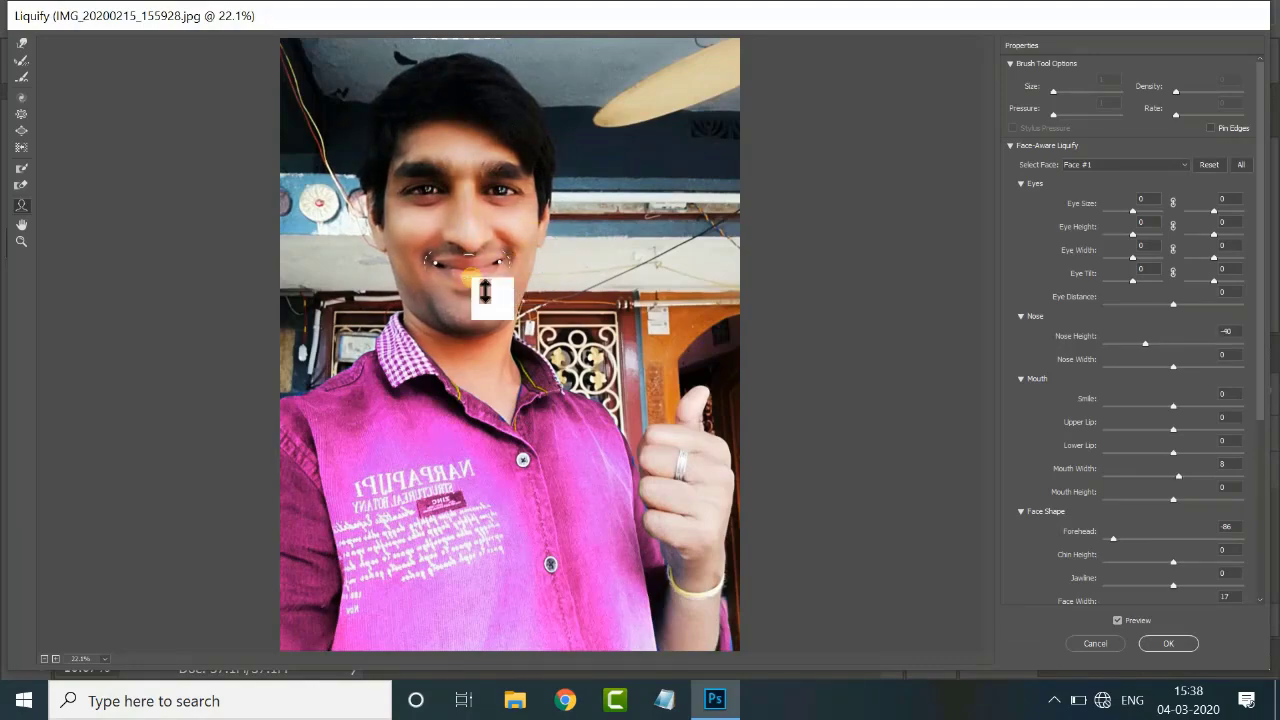
drag(490, 275, 503, 363)
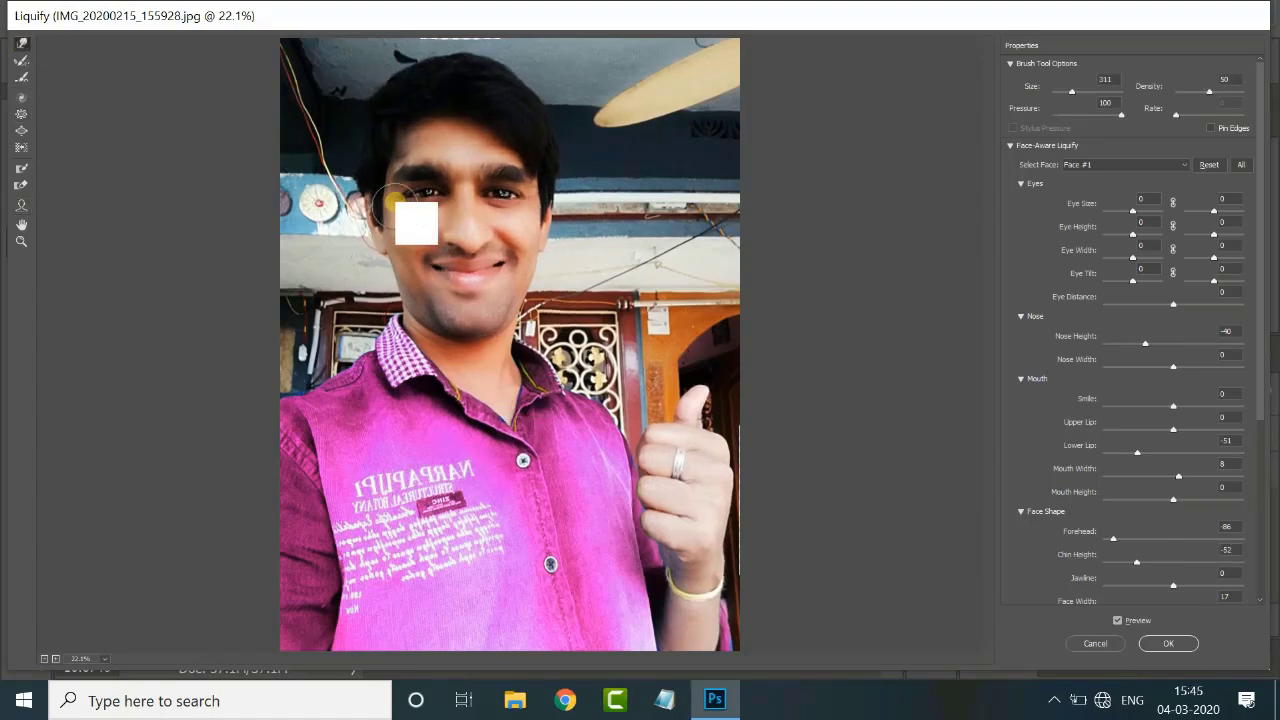
Enlarge the Forward Warp brush to 1000, stretch the chin downward and the forehead sides outward, and push the hair top down
key(bracketright)
key(bracketright)
key(bracketright)
key(bracketright)
key(bracketright)
key(bracketright)
key(bracketright)
key(bracketright)
key(bracketright)
drag(463, 324, 467, 340)
drag(515, 142, 540, 130)
drag(398, 150, 377, 149)
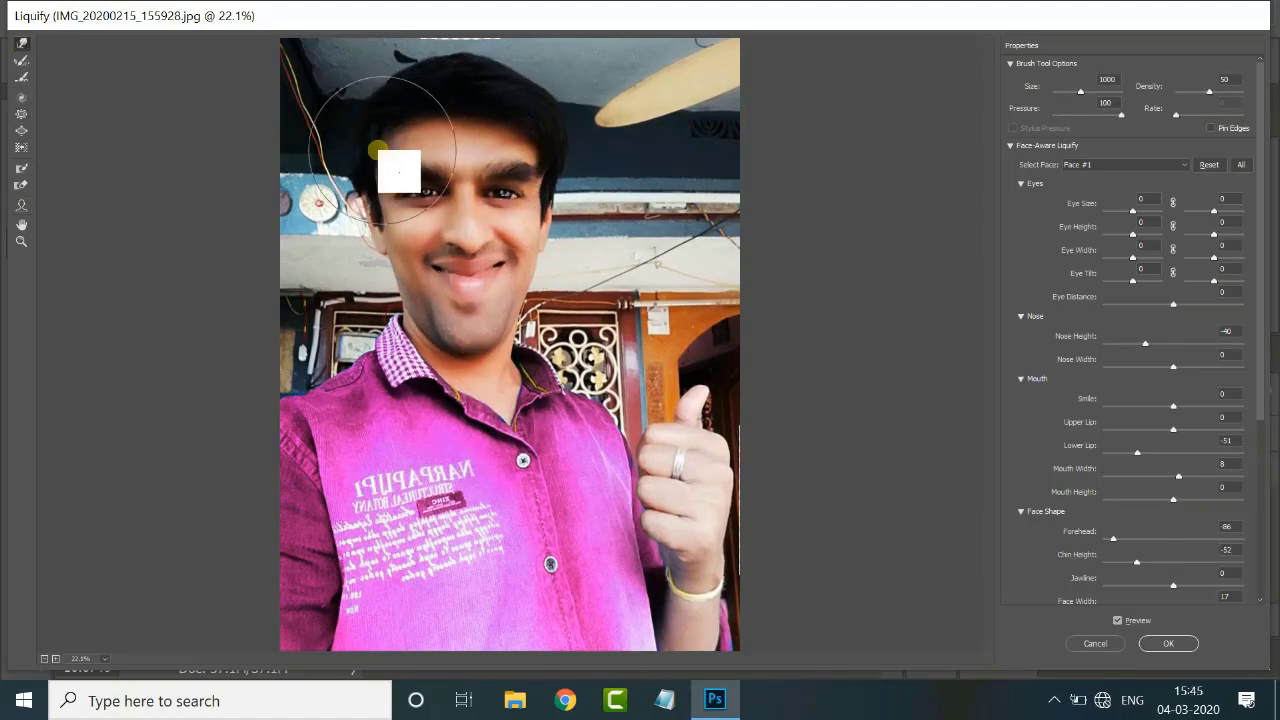
drag(459, 82, 457, 105)
Use the Liquify Bloat tool on the nose and the Pucker tool on the mouth
click(21, 131)
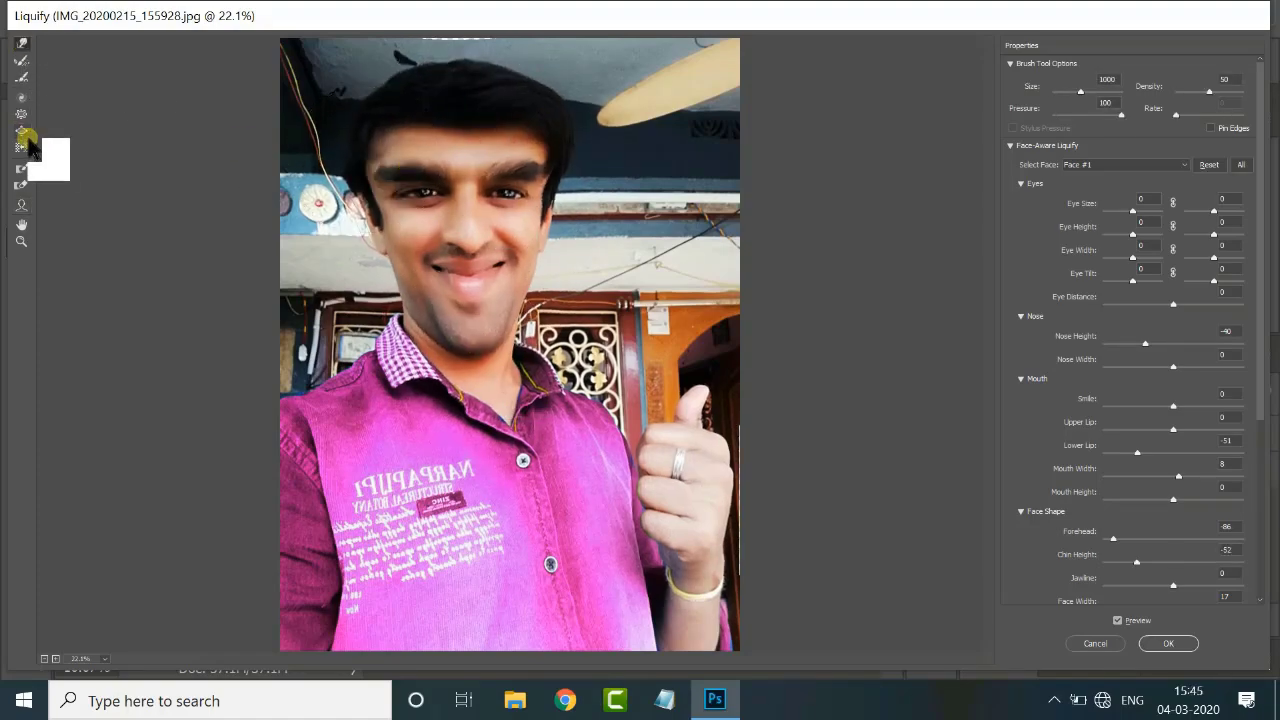
click(473, 239)
click(21, 114)
click(466, 260)
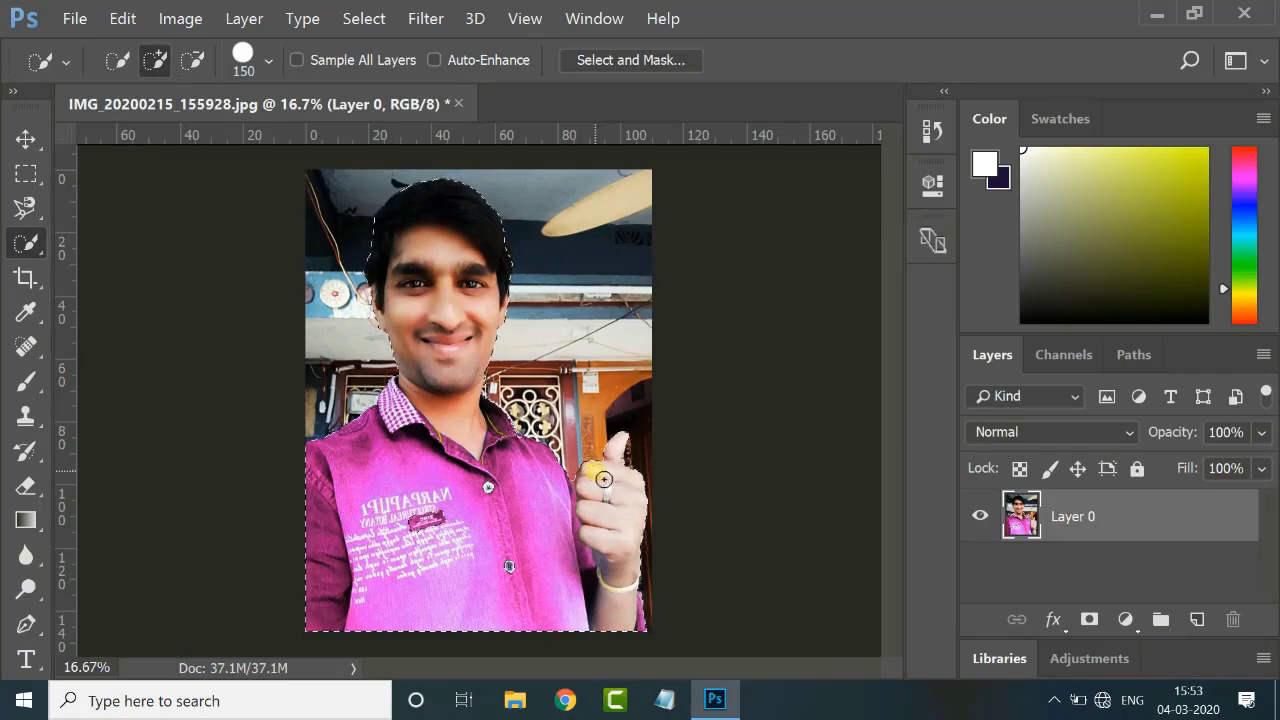
Open the Taj Mahal image 5769.jpg, bring the selected man's cut-out into it and scale it to about 44.7%
key(ctrl+o)
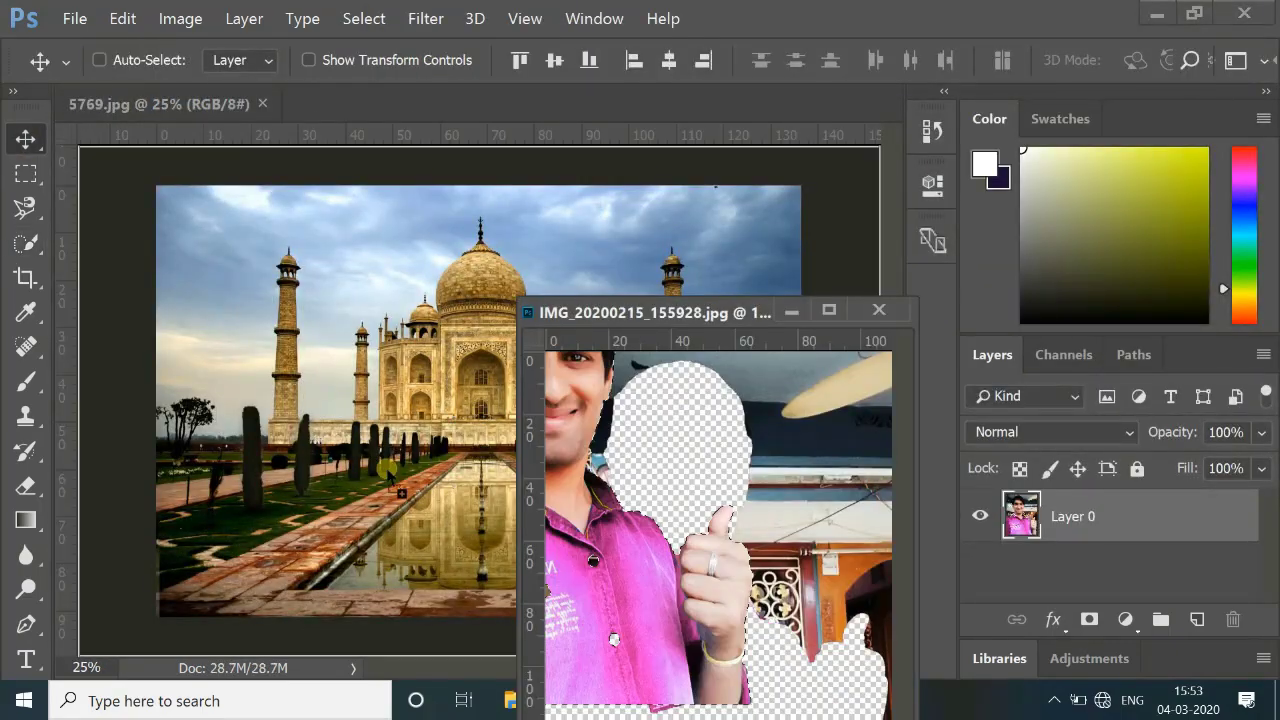
drag(388, 467, 466, 429)
key(ctrl+t)
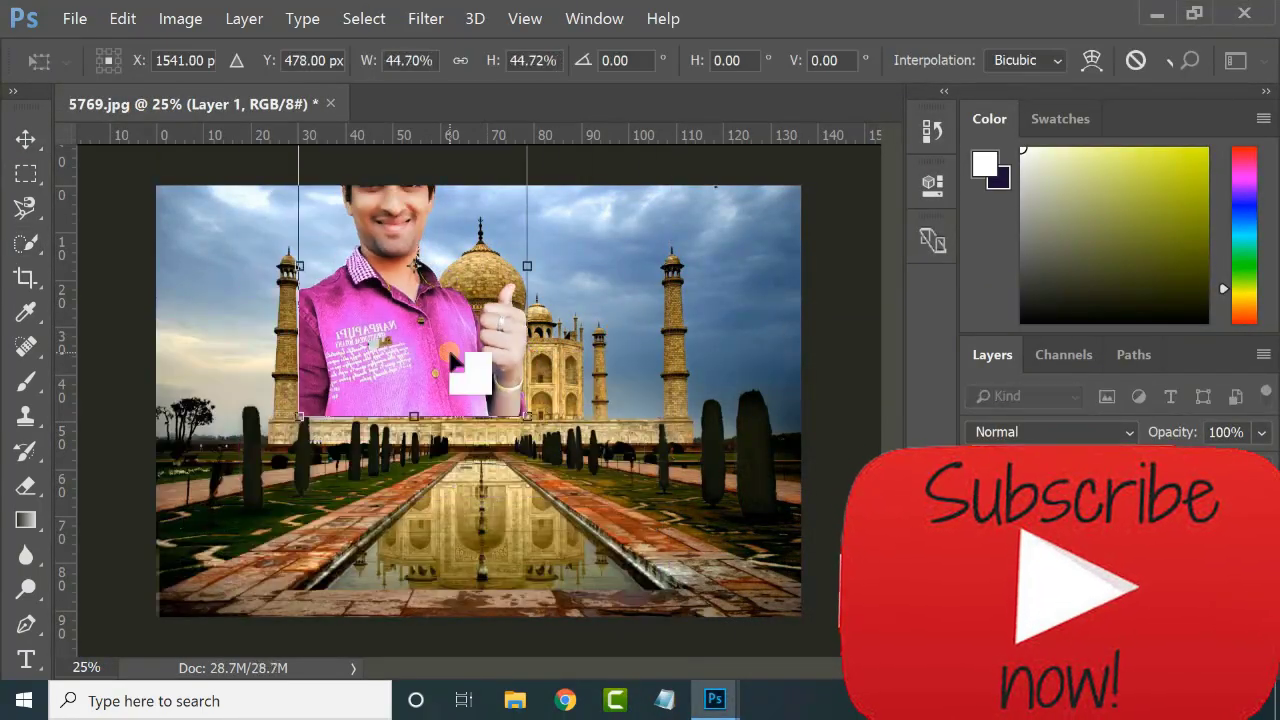
key(Return)
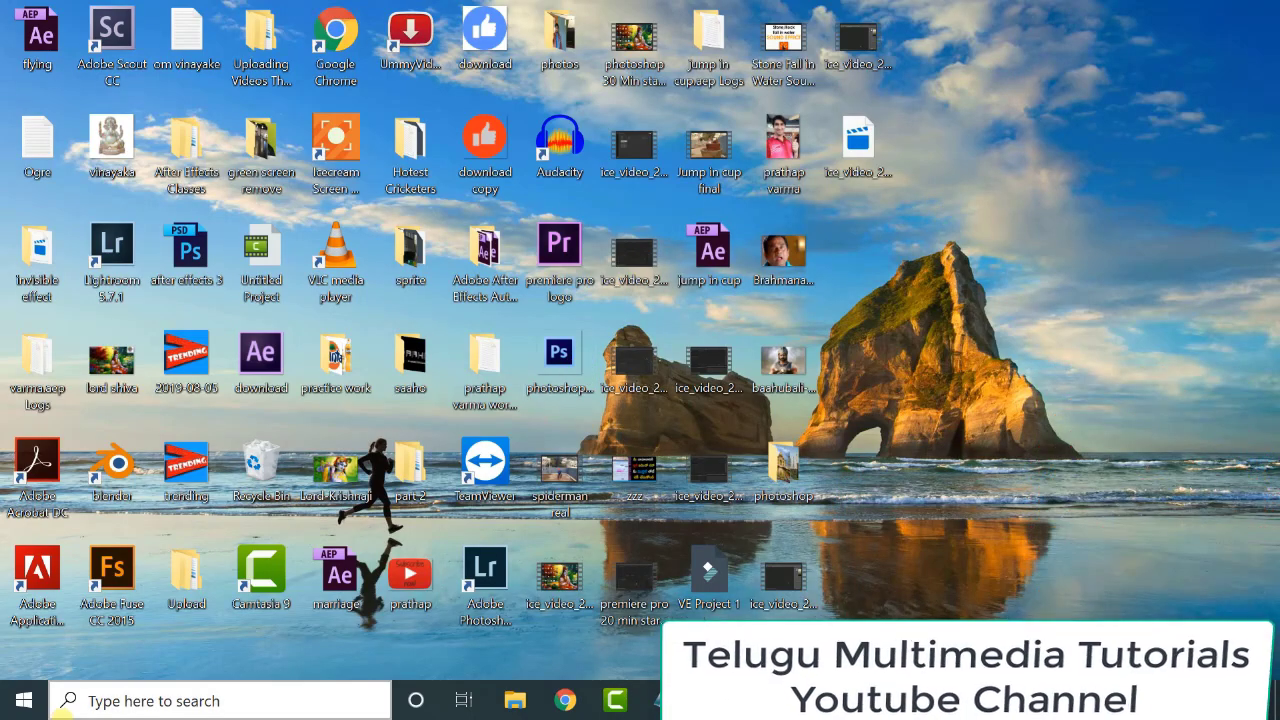
Search Windows for "photoshop" and launch Adobe Photoshop CC 2017
click(218, 701)
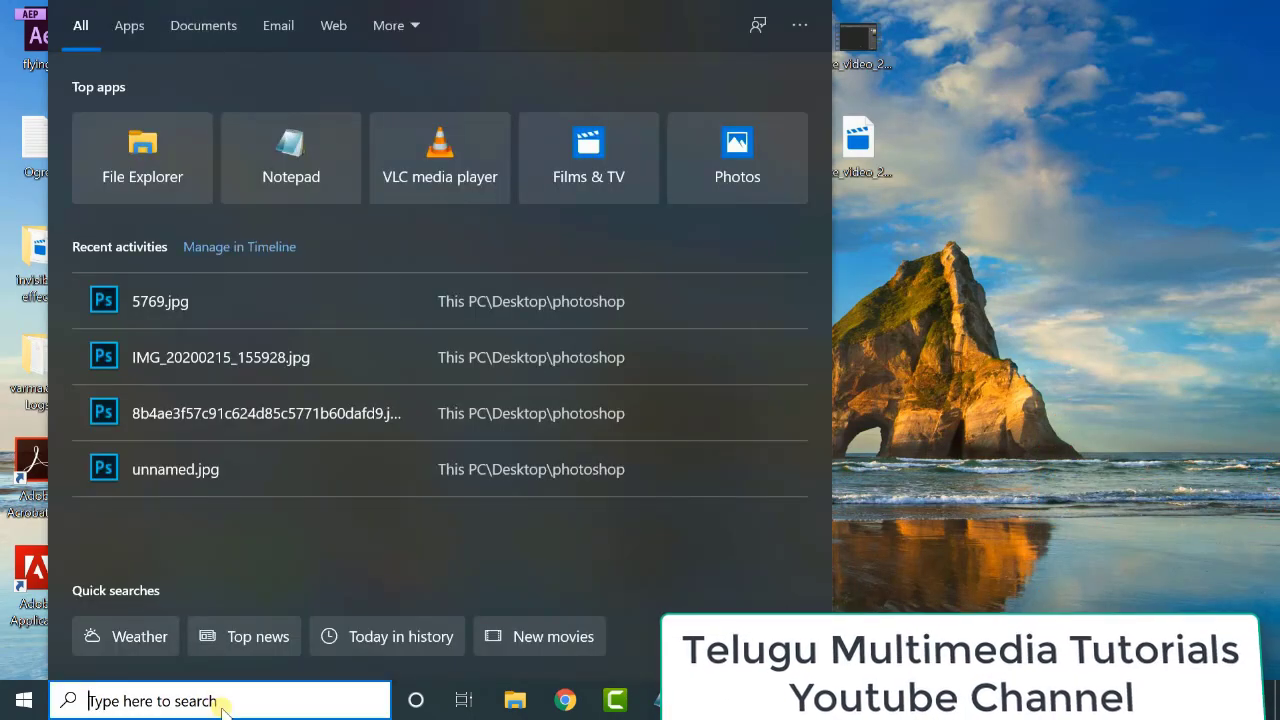
text(phot)
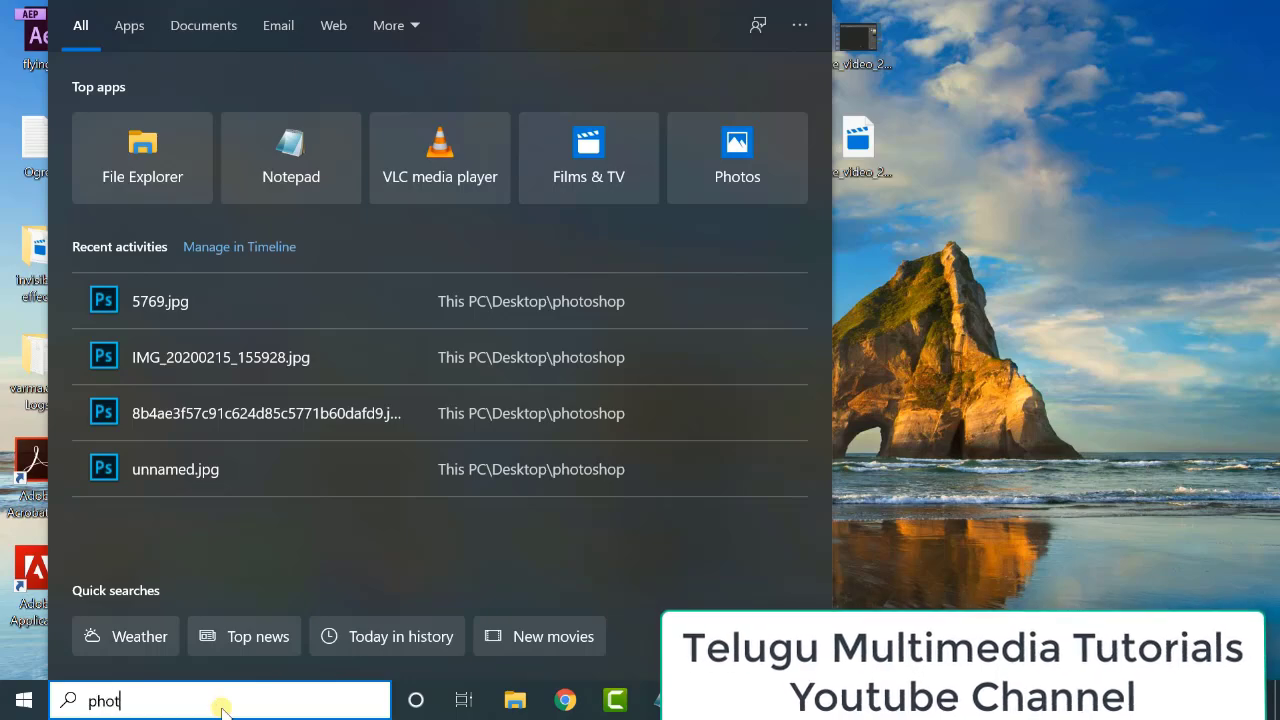
text(oshop)
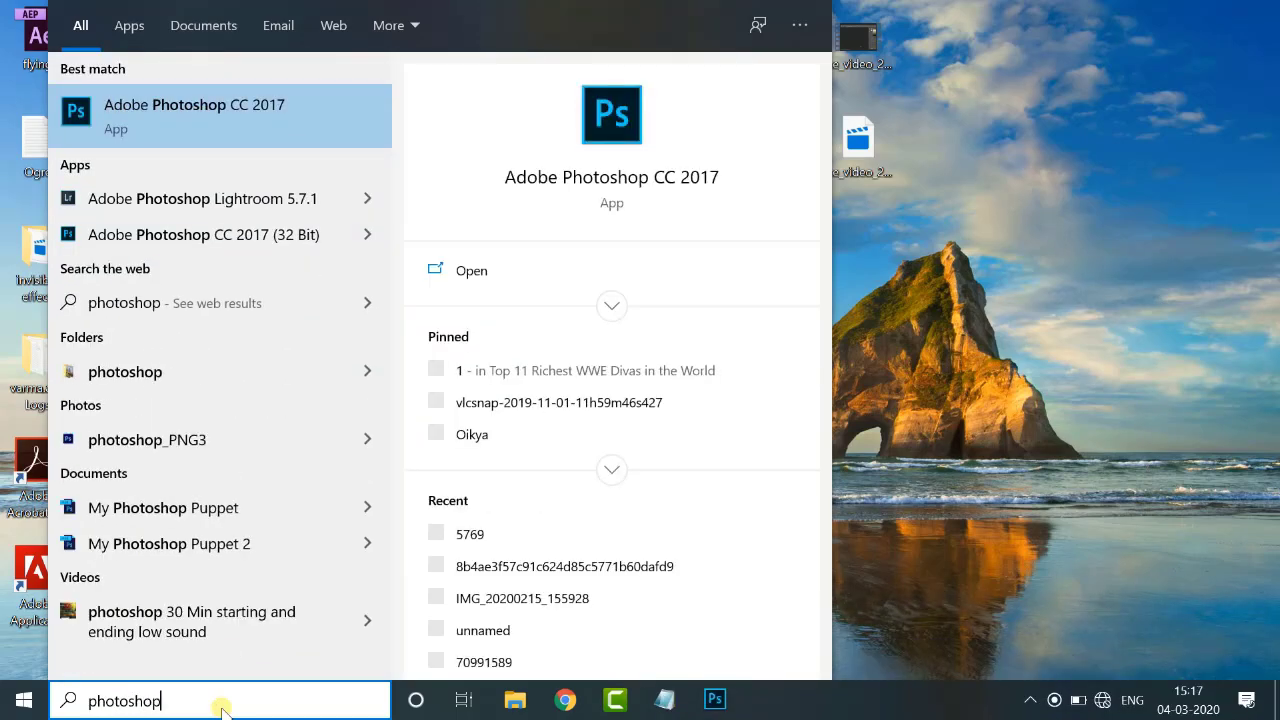
click(178, 115)
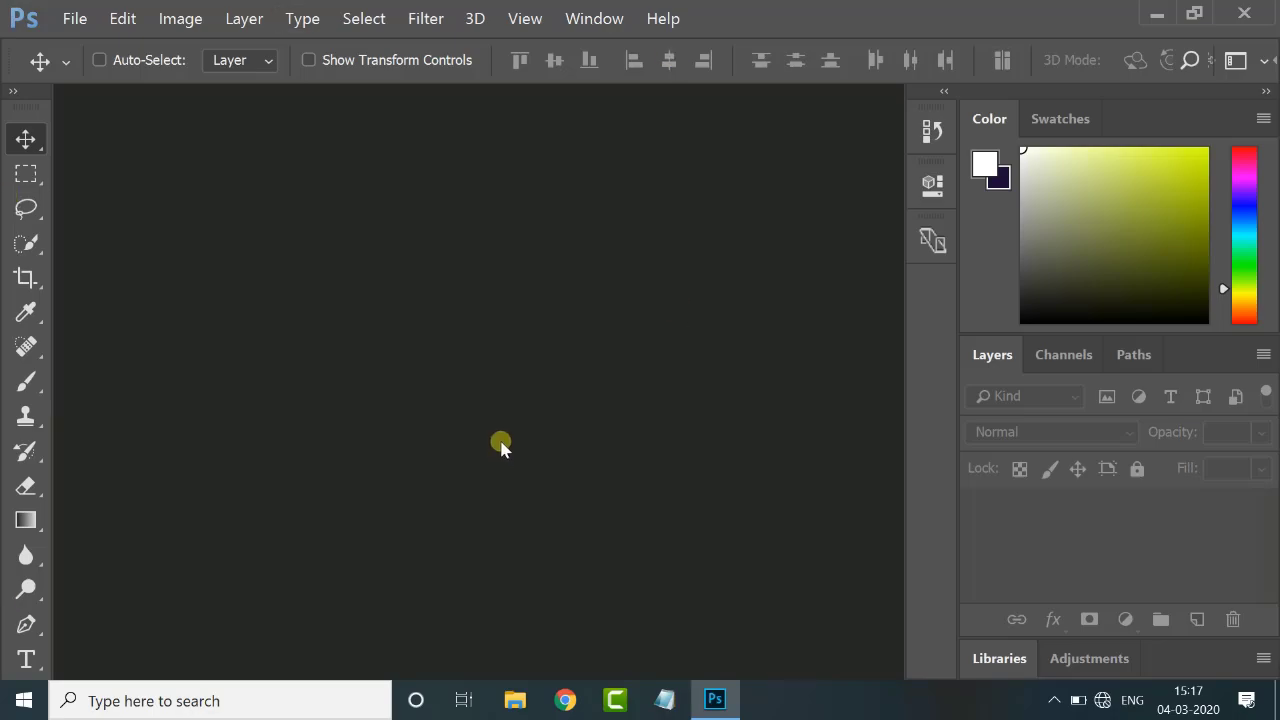
click(66, 27)
click(76, 19)
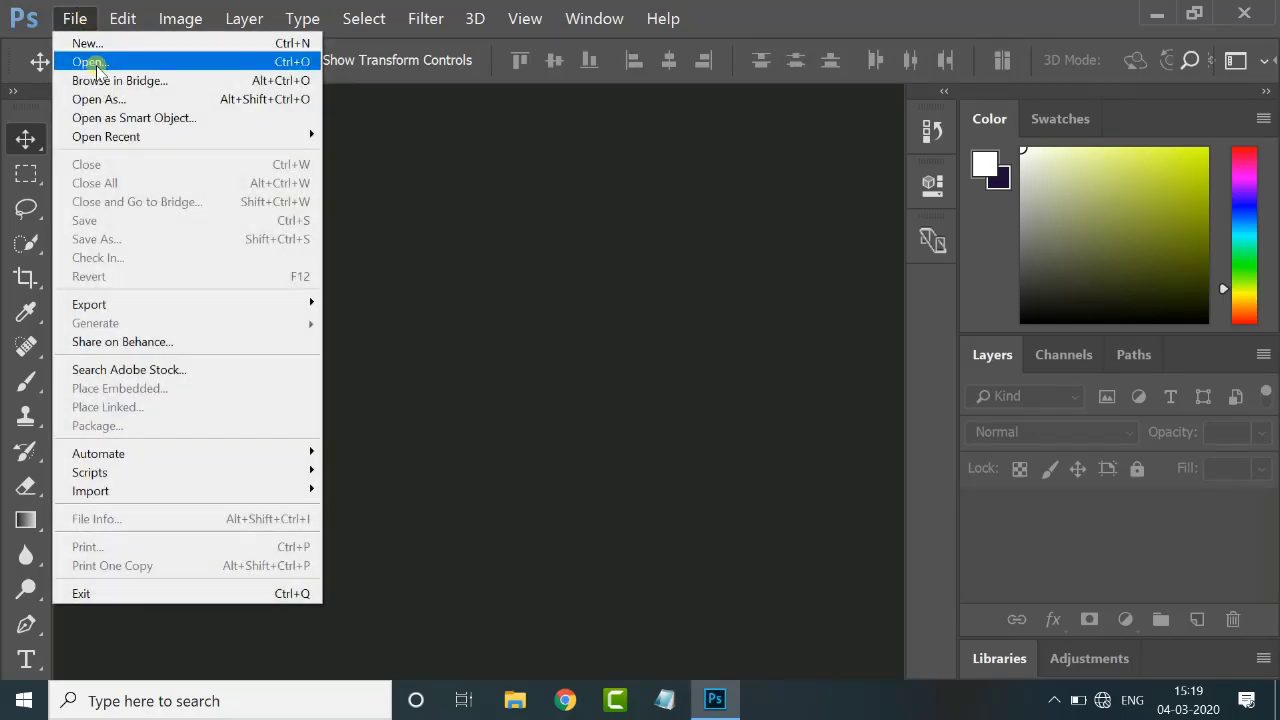
click(575, 266)
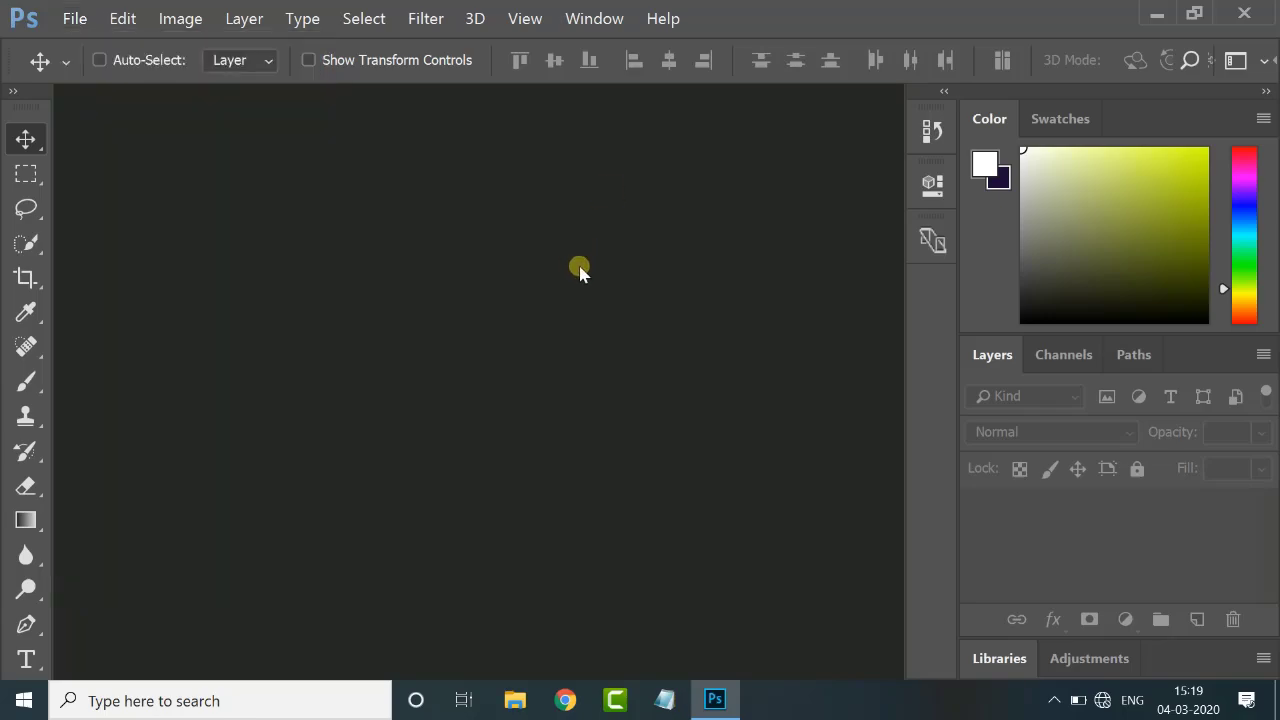
Open the portrait IMG_20200215_155928.jpg from the photoshop folder on the desktop
key(ctrl+o)
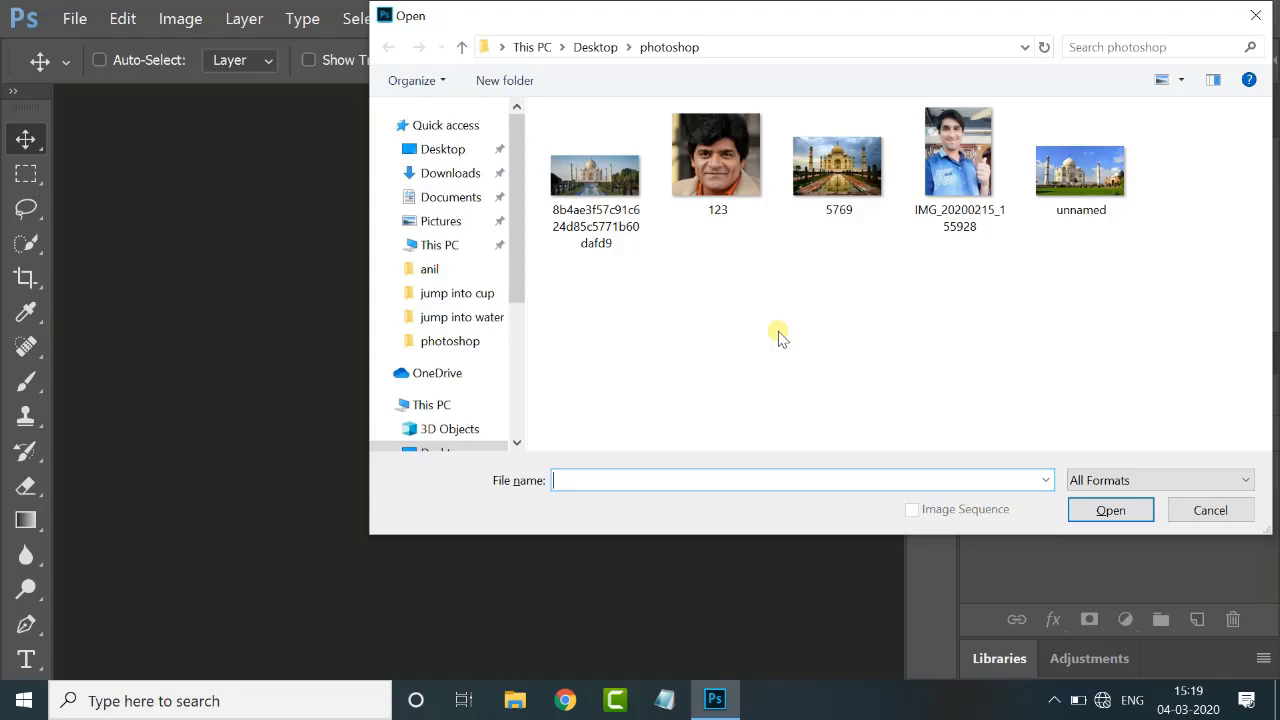
click(975, 152)
click(1111, 511)
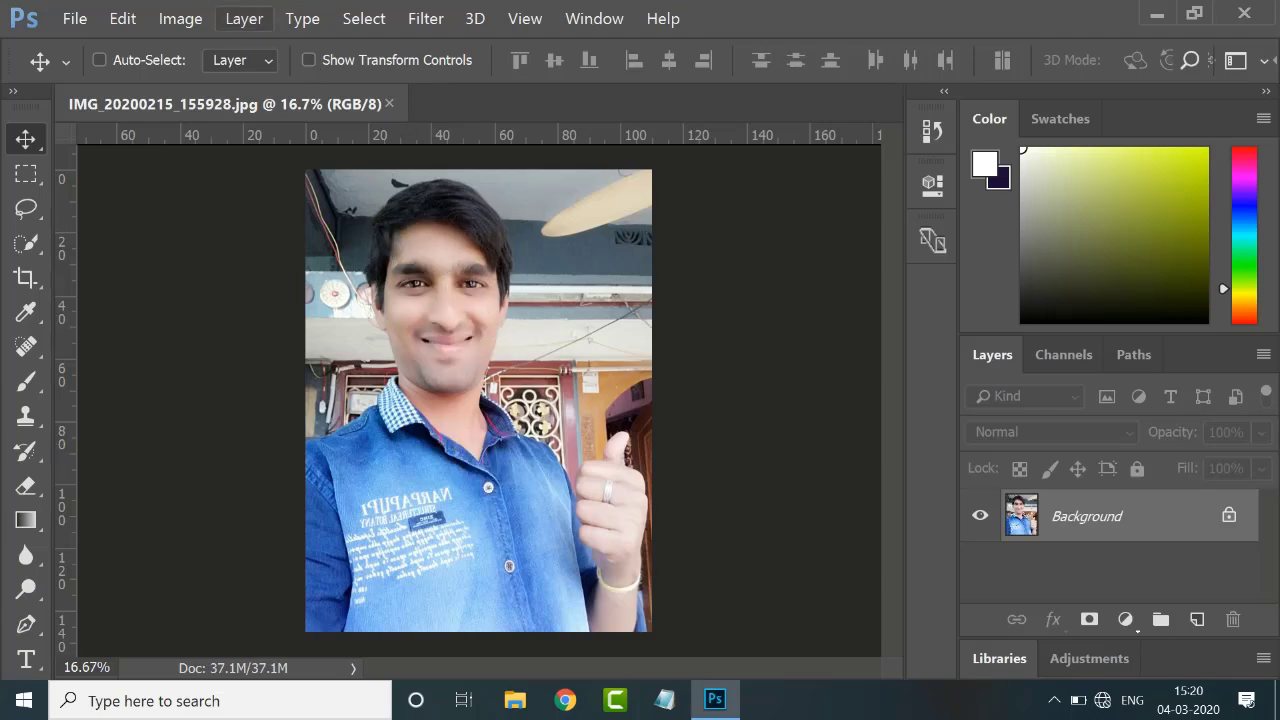
click(78, 19)
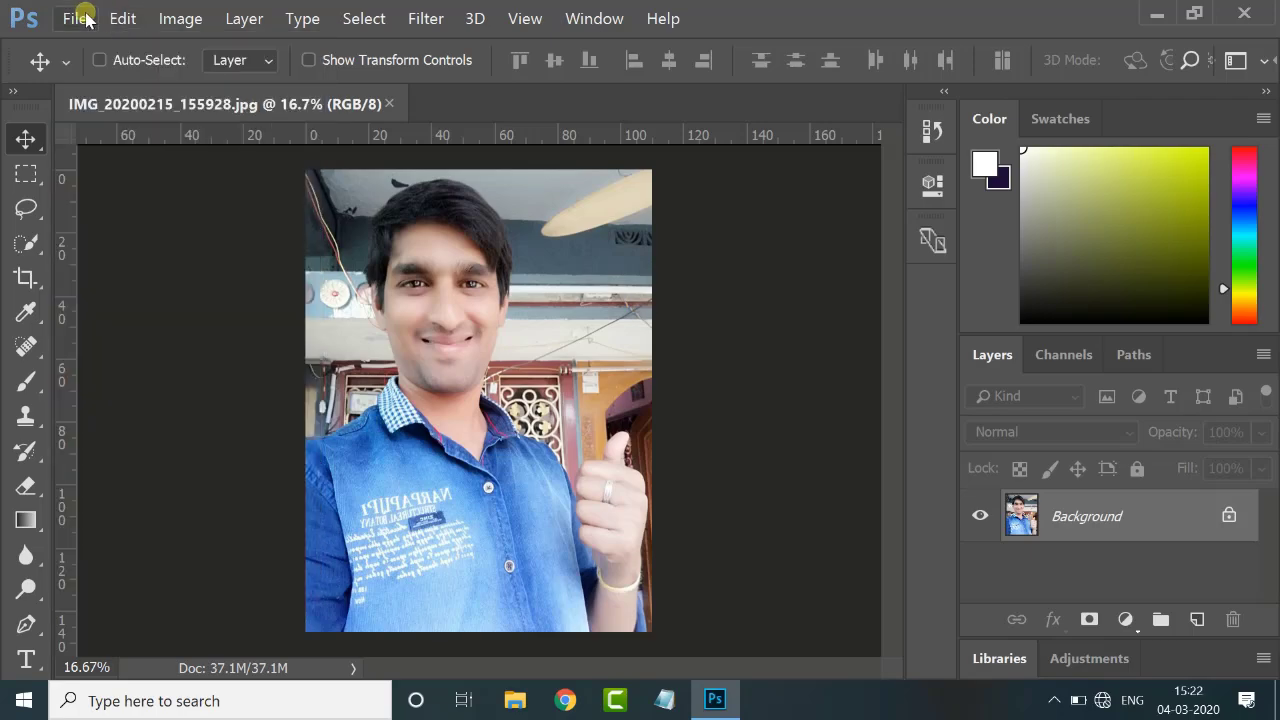
click(80, 19)
click(120, 19)
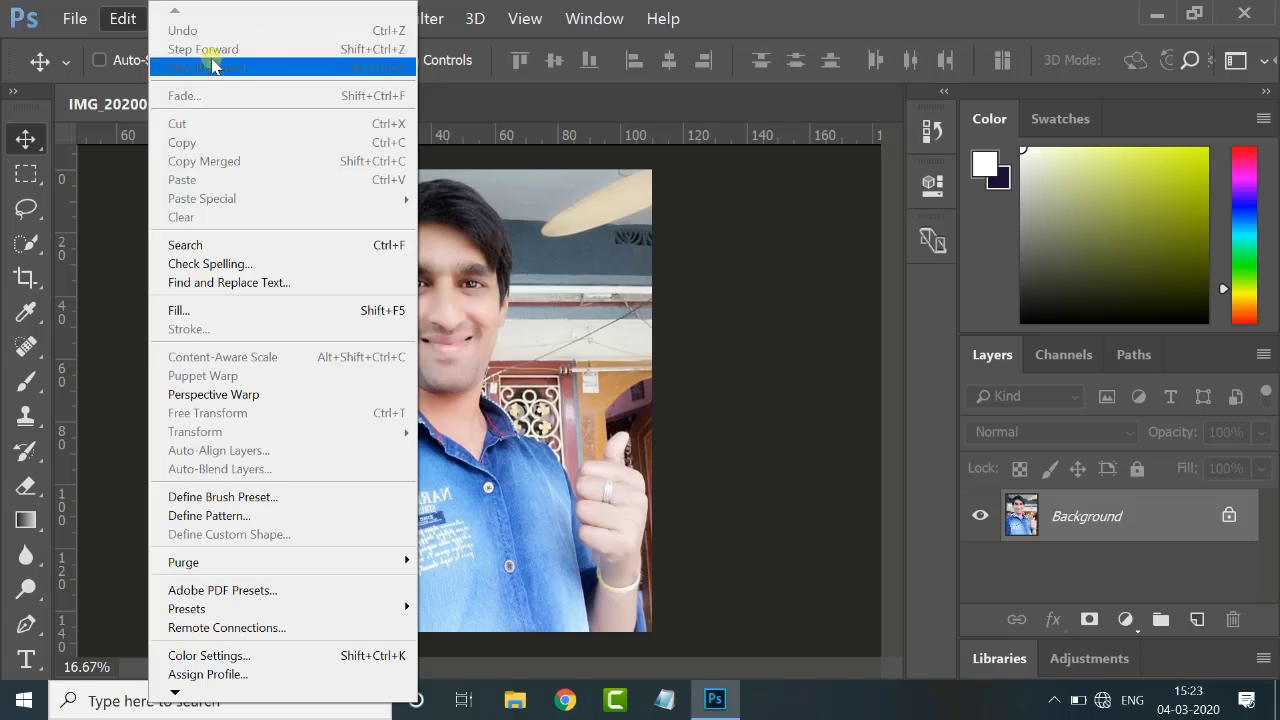
click(125, 28)
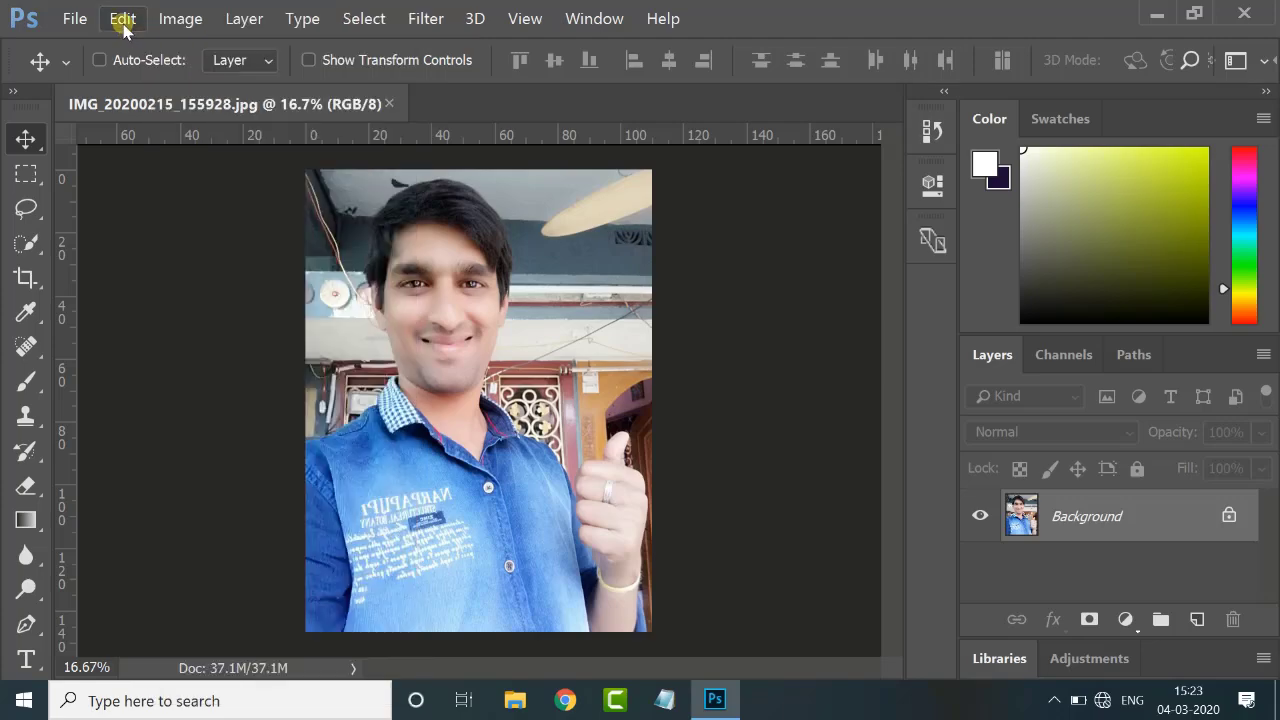
Apply a Brightness/Contrast adjustment to the portrait with brightness -31 and contrast 43
click(181, 22)
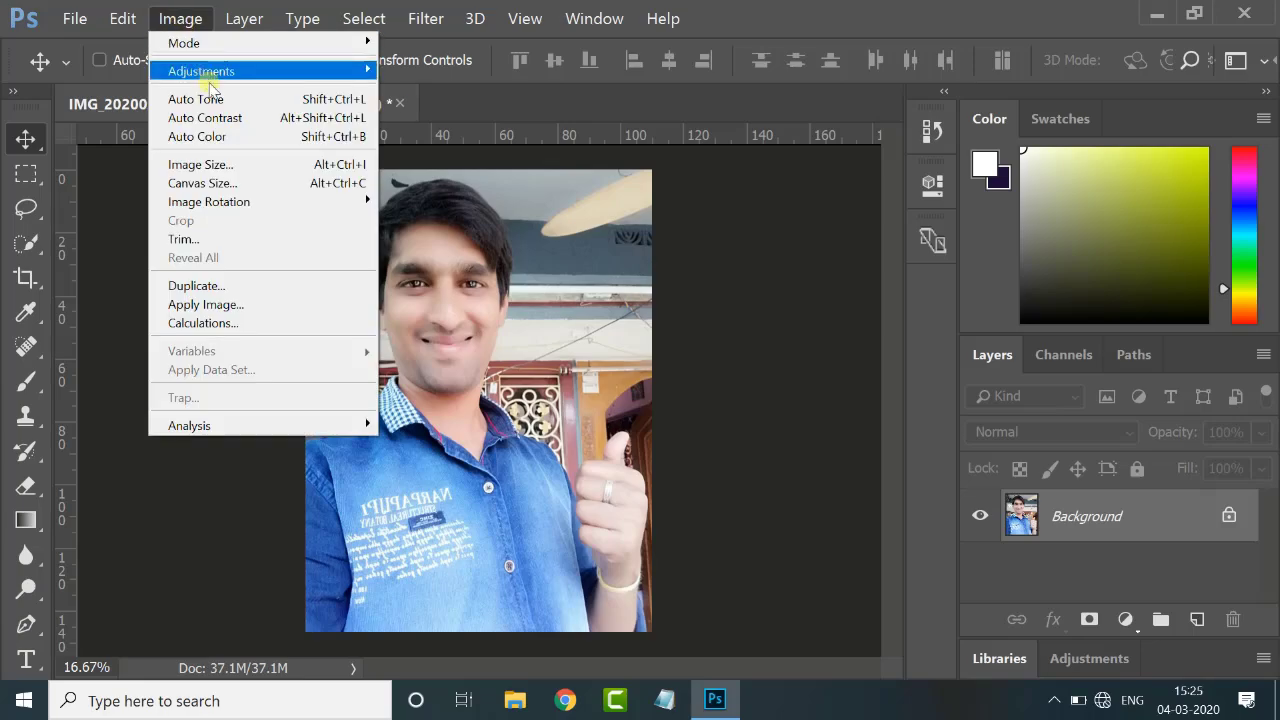
mouse_move(229, 78)
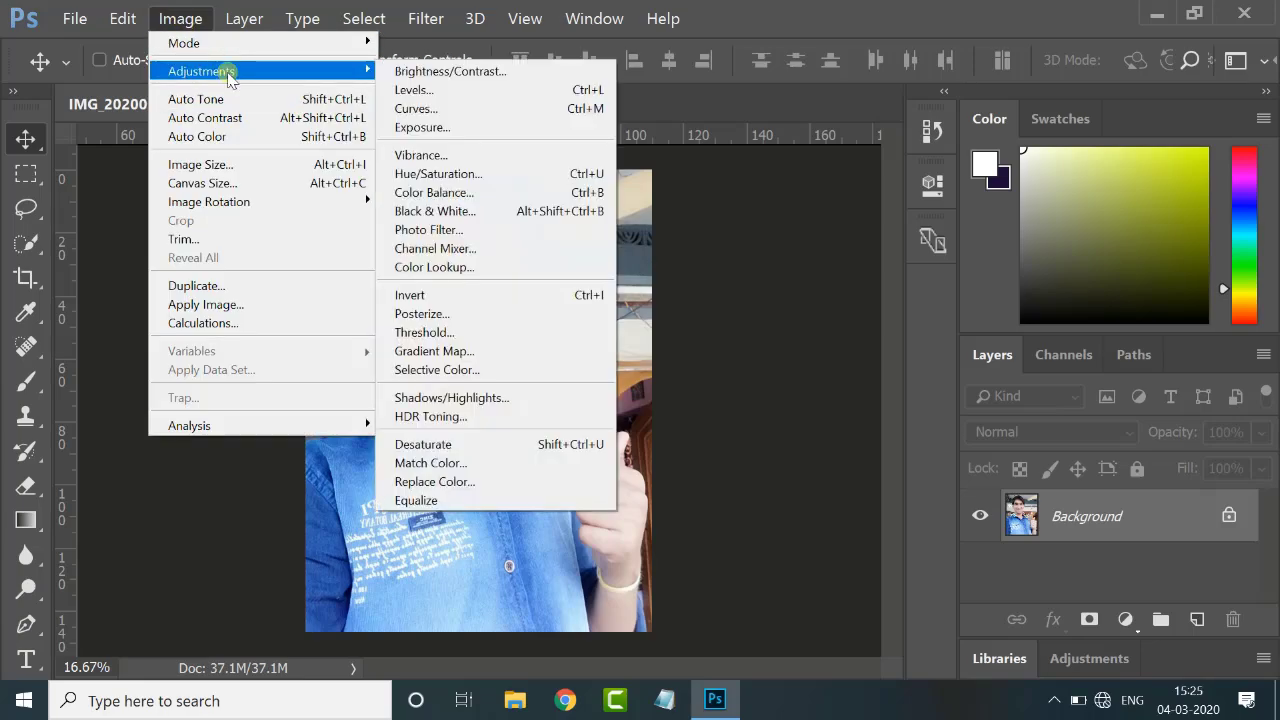
click(466, 79)
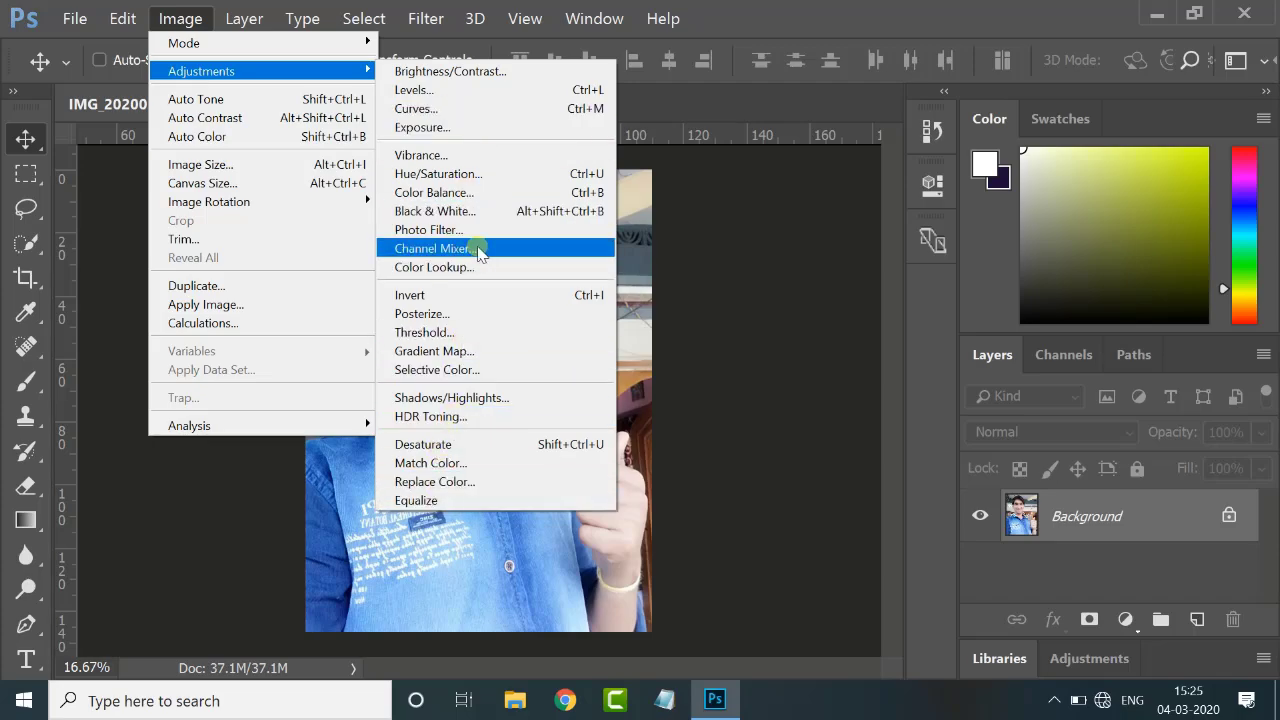
click(452, 72)
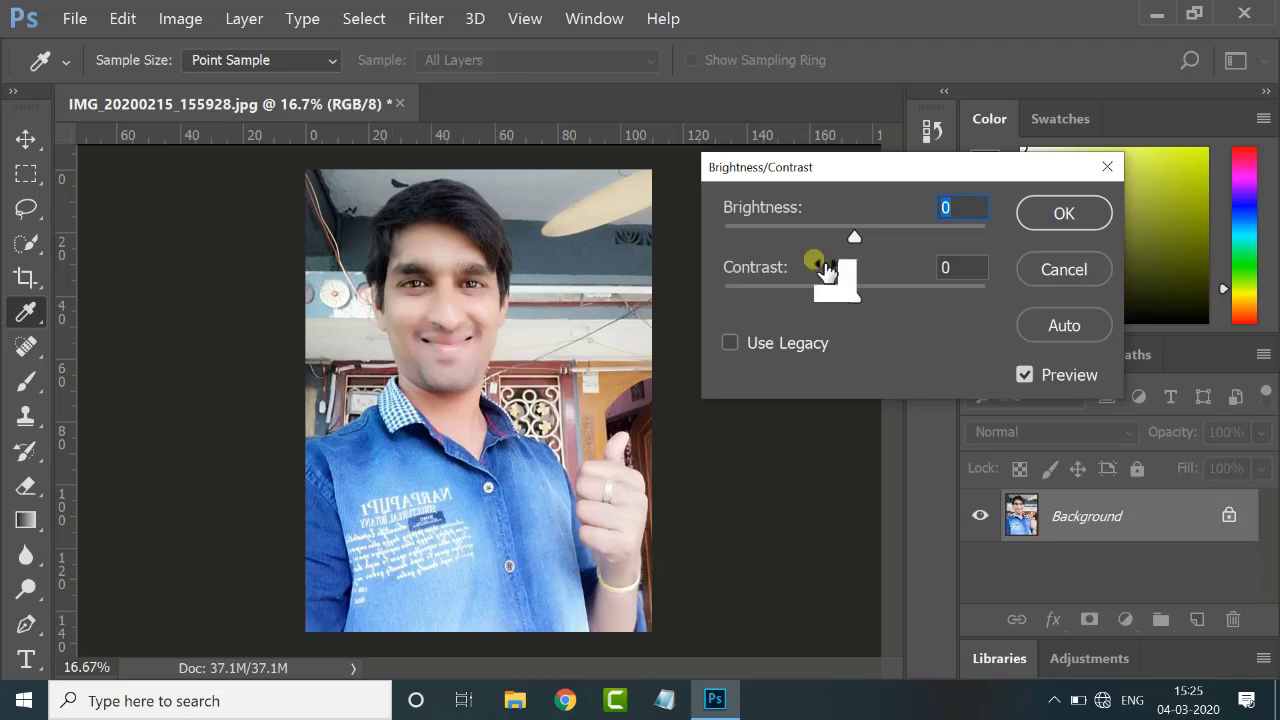
drag(854, 240, 840, 242)
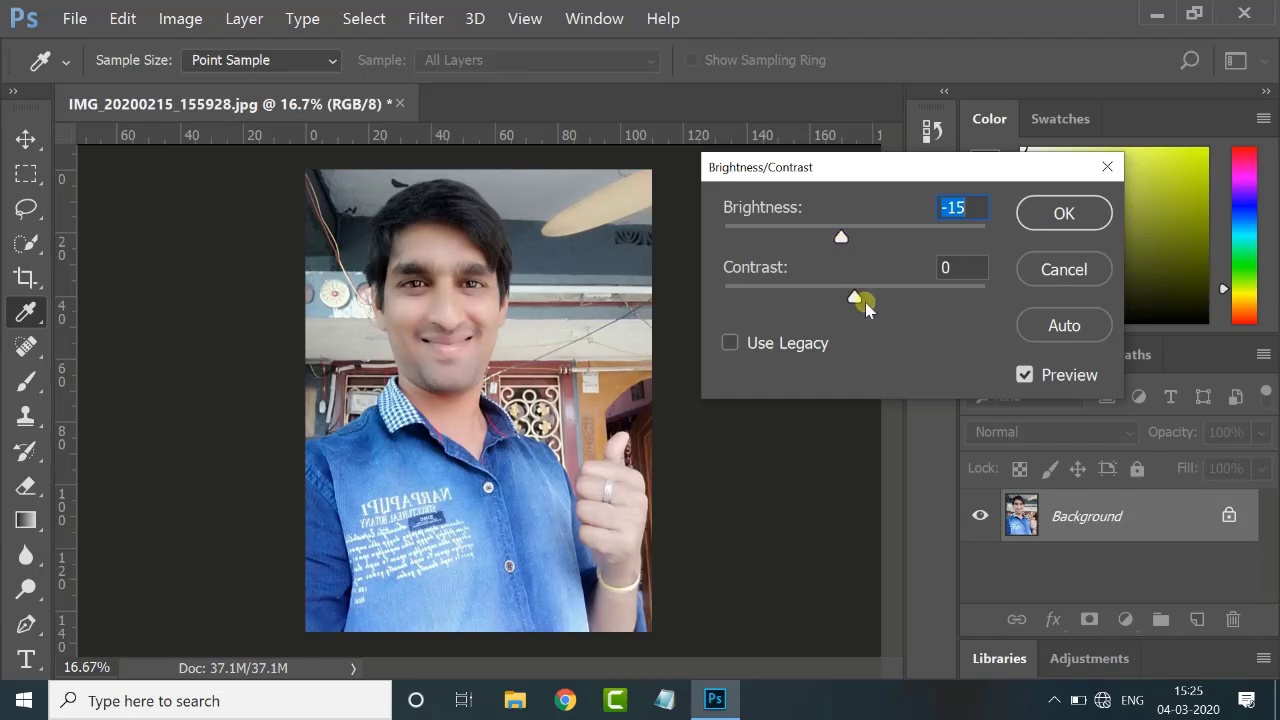
mouse_move(857, 300)
mouse_down()
mouse_move(918, 302)
mouse_move(850, 297)
mouse_up()
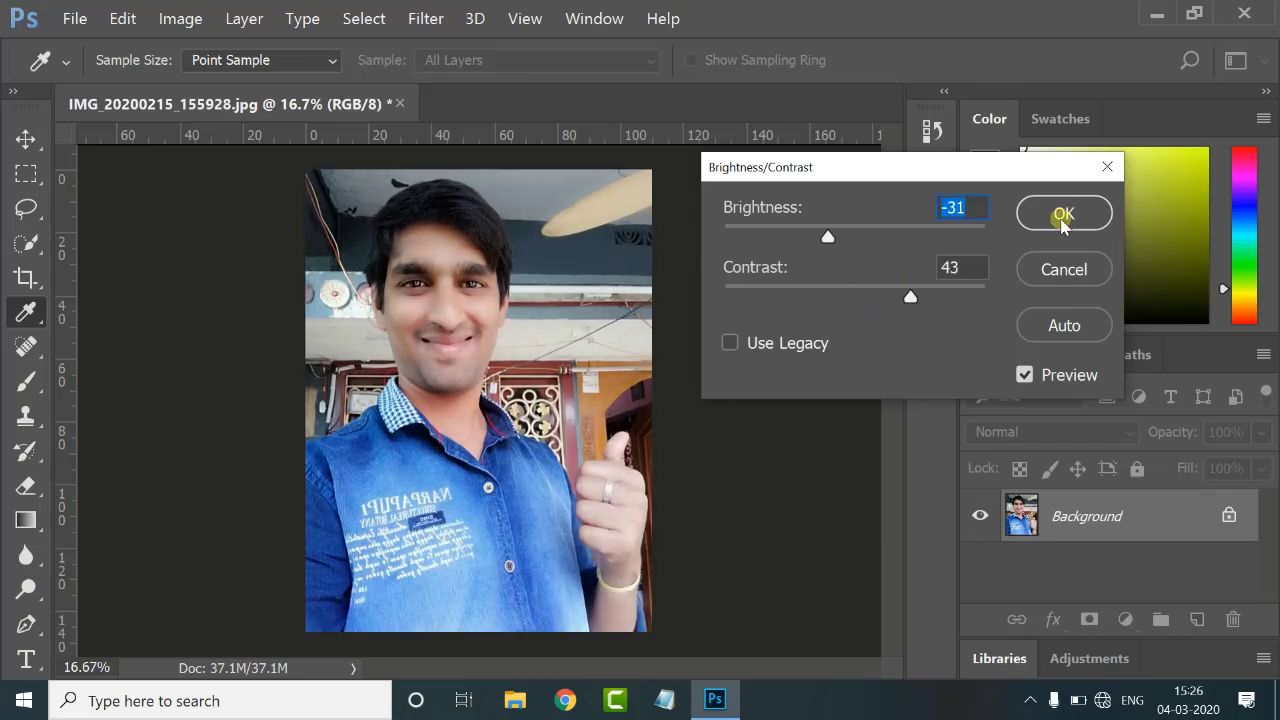
click(1063, 216)
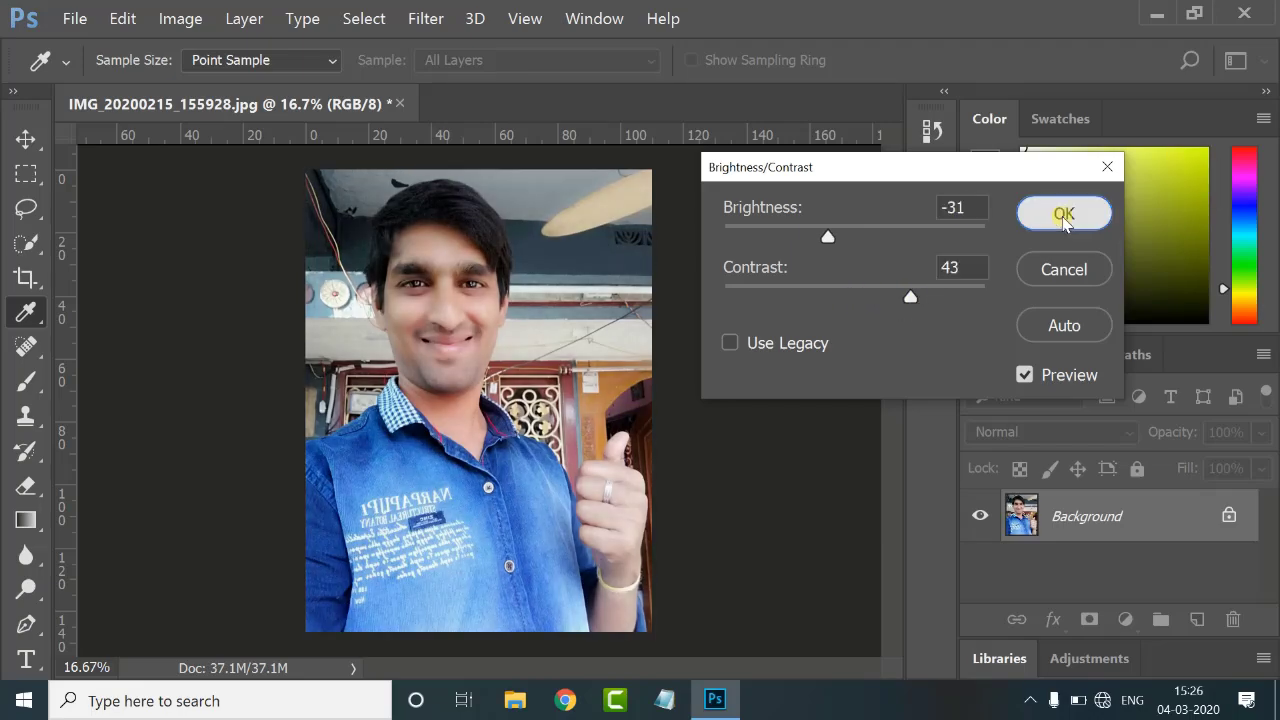
key(v)
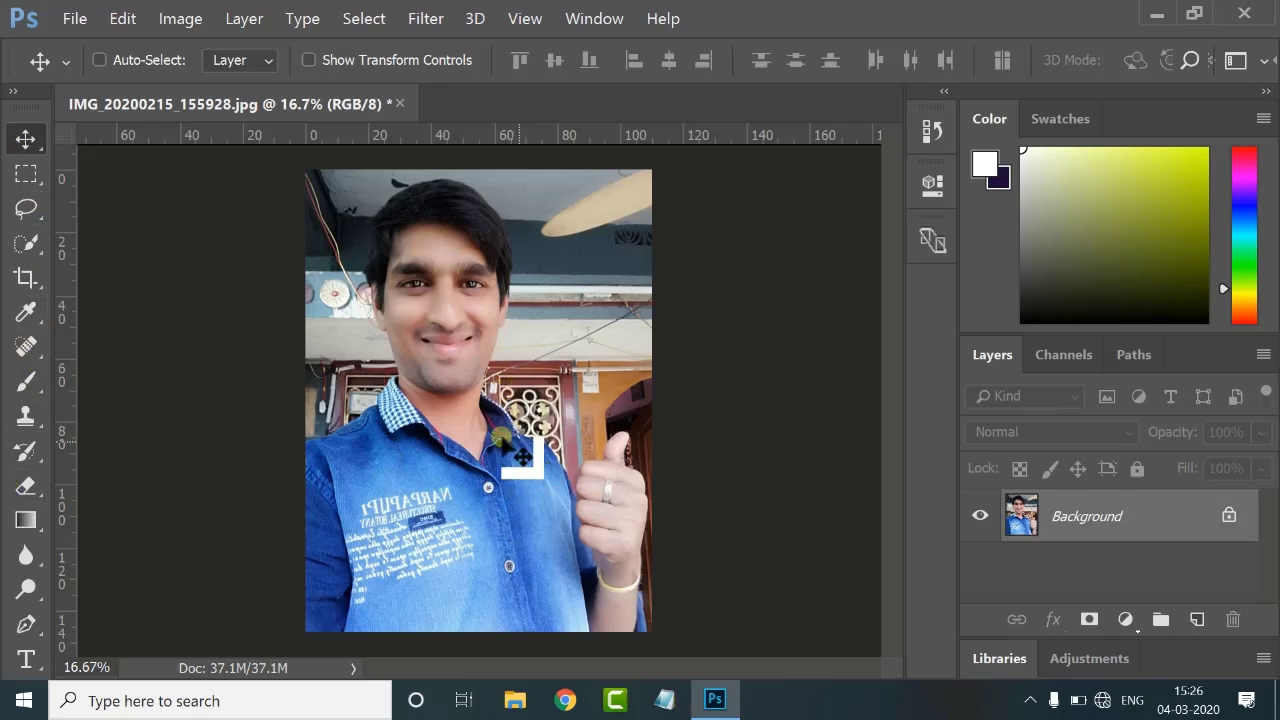
Apply an RGB Curves adjustment to the portrait with a lowered midtone point and a second point at input 164, output 163
click(196, 25)
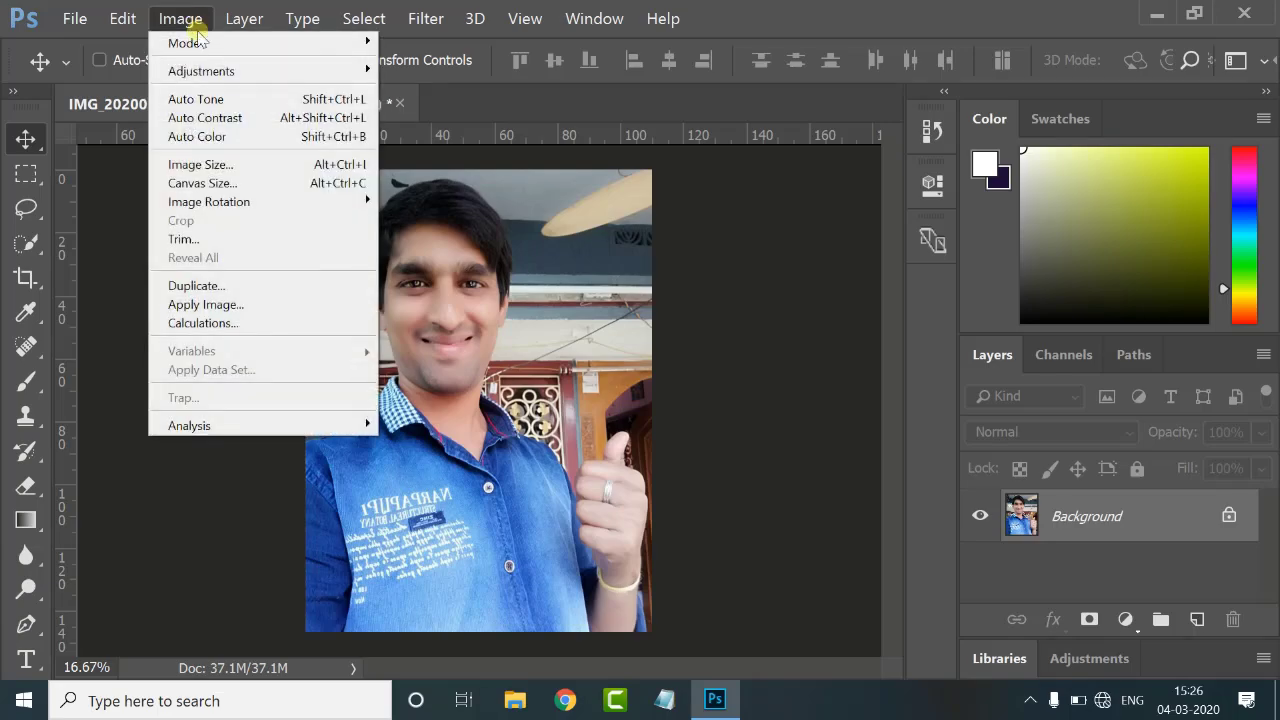
mouse_move(237, 68)
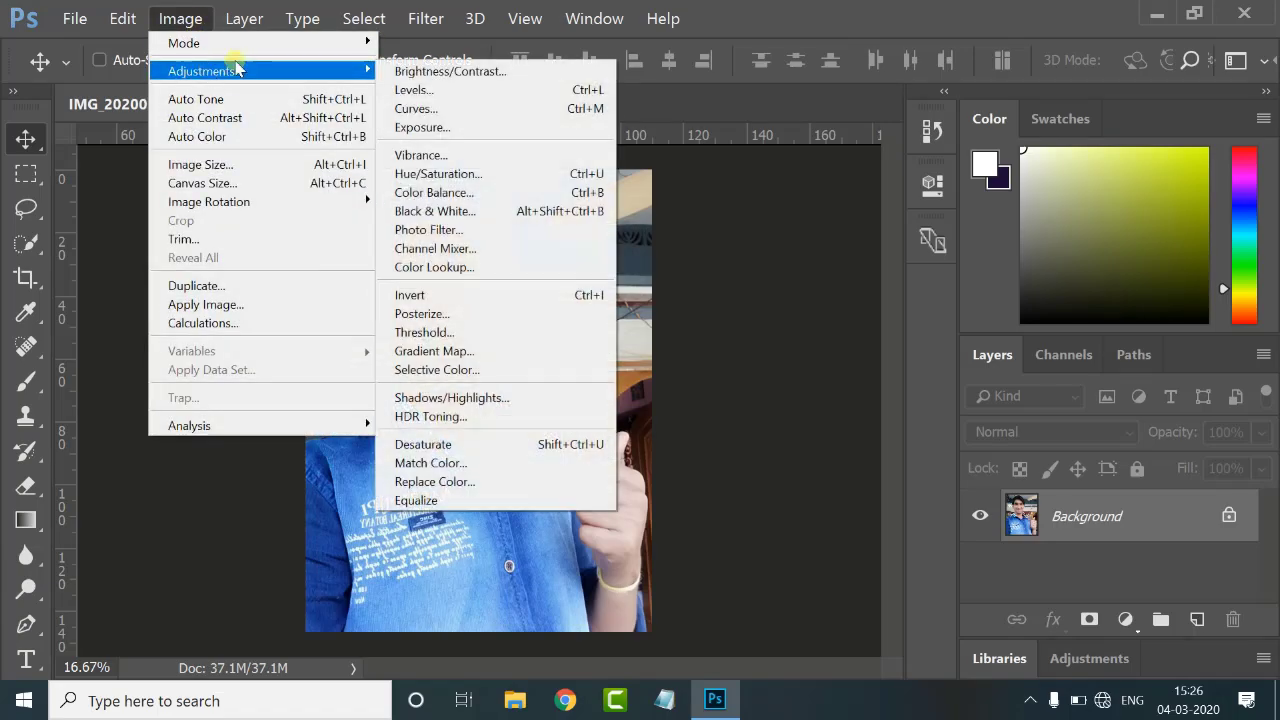
click(418, 110)
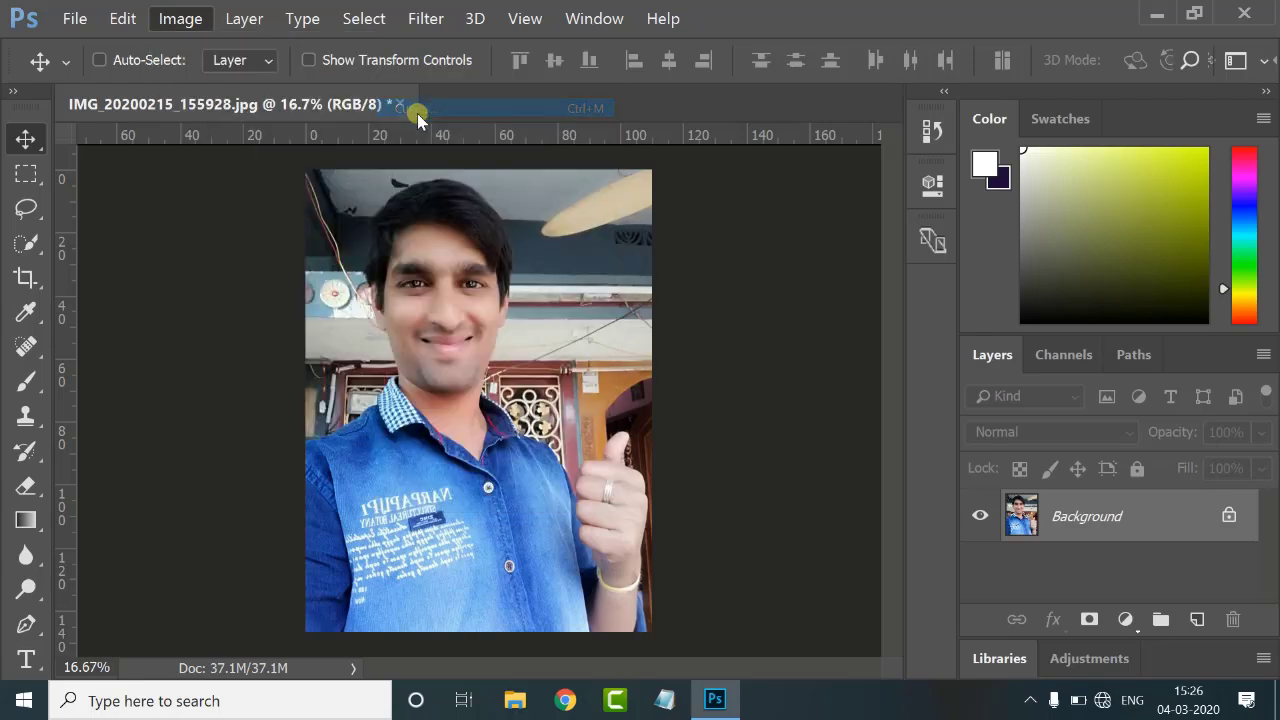
drag(626, 131, 740, 90)
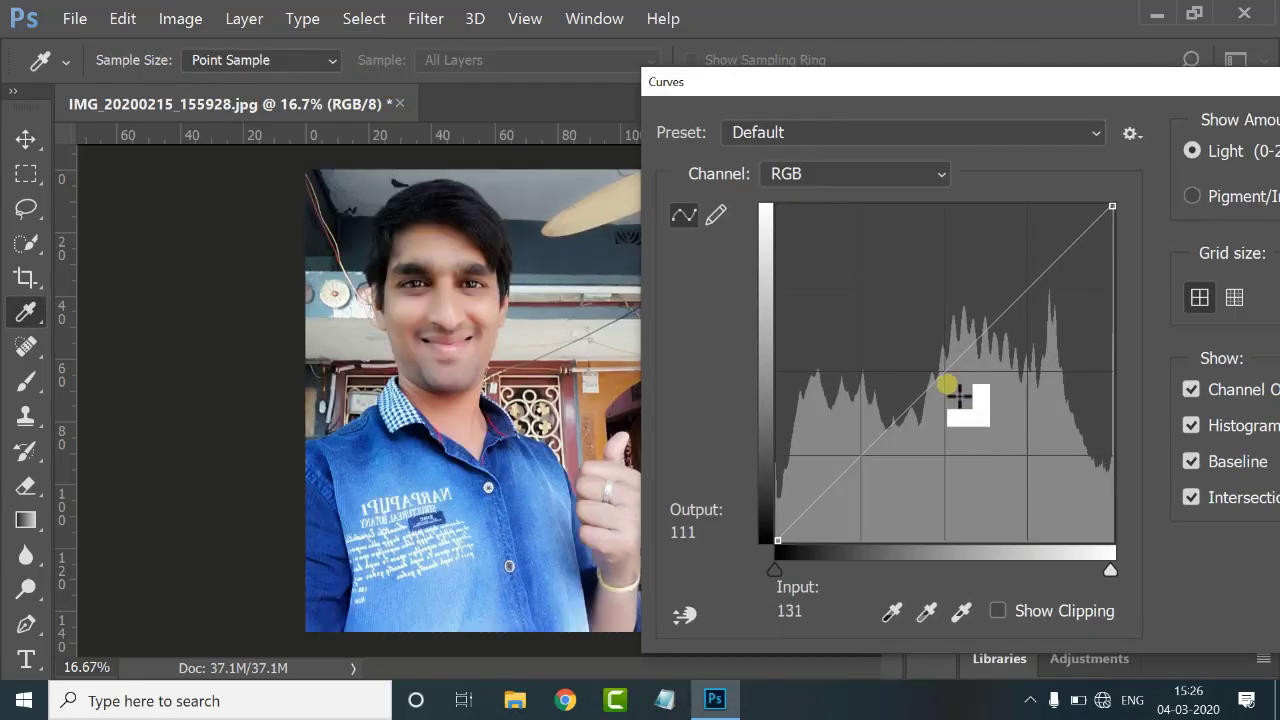
drag(951, 371, 956, 389)
click(1005, 335)
drag(1005, 335, 992, 326)
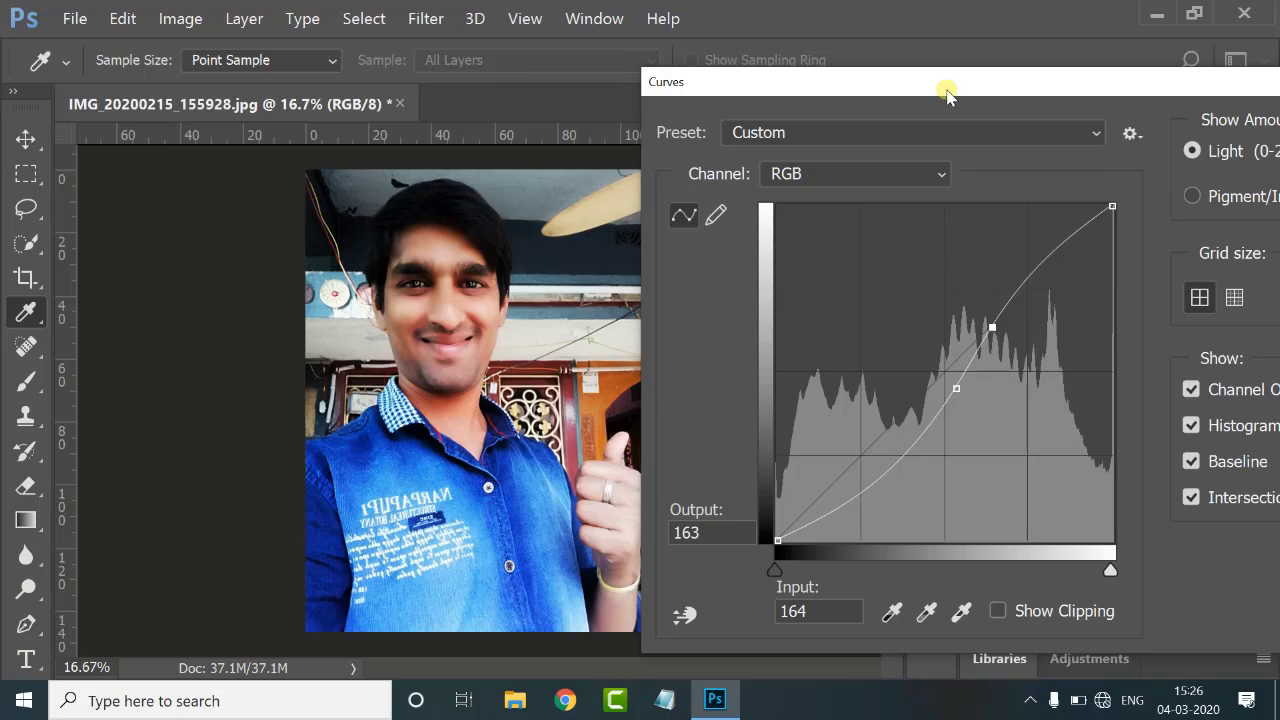
drag(951, 86, 716, 130)
click(1201, 182)
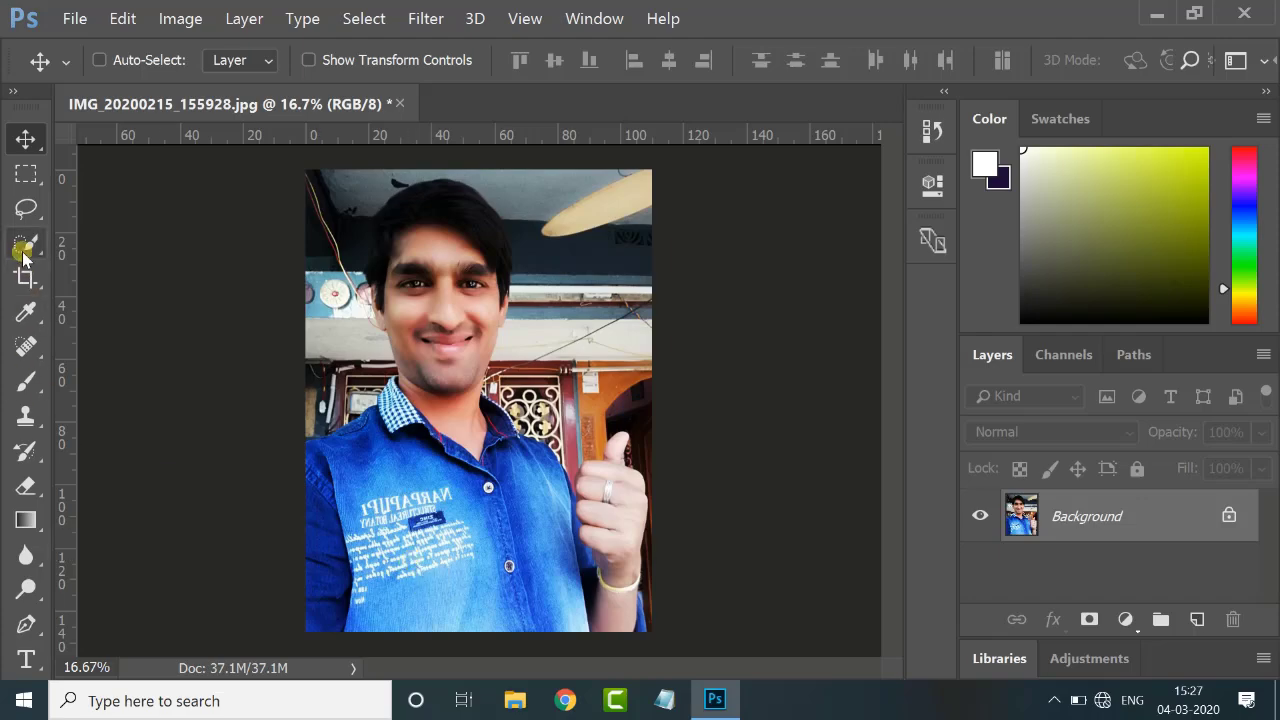
Select the blue shirt in the portrait with the Quick Selection tool, subtracting the hand and neck from the selection
drag(24, 252, 110, 249)
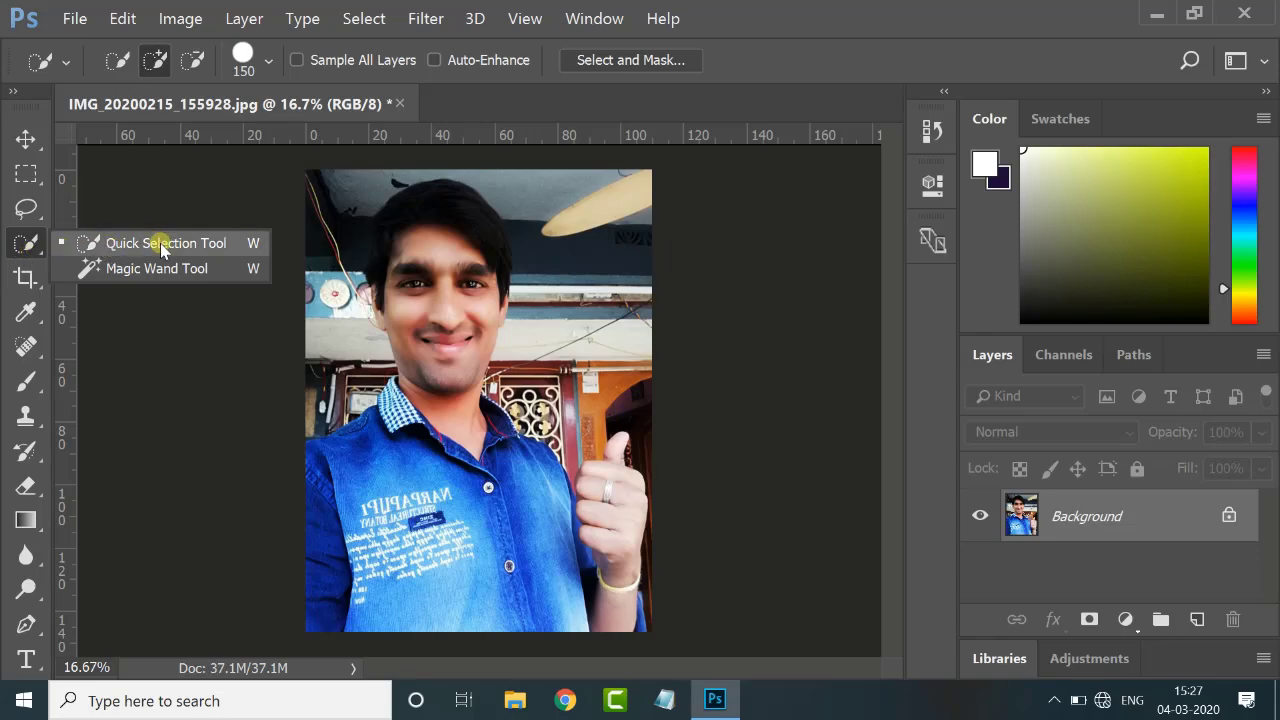
click(160, 243)
mouse_move(423, 543)
mouse_down()
mouse_move(446, 616)
mouse_move(549, 608)
mouse_move(345, 591)
mouse_move(348, 538)
mouse_move(506, 540)
mouse_move(570, 600)
mouse_move(585, 523)
mouse_move(577, 503)
mouse_move(521, 471)
mouse_move(494, 424)
mouse_move(476, 481)
mouse_move(390, 396)
mouse_move(387, 482)
mouse_up()
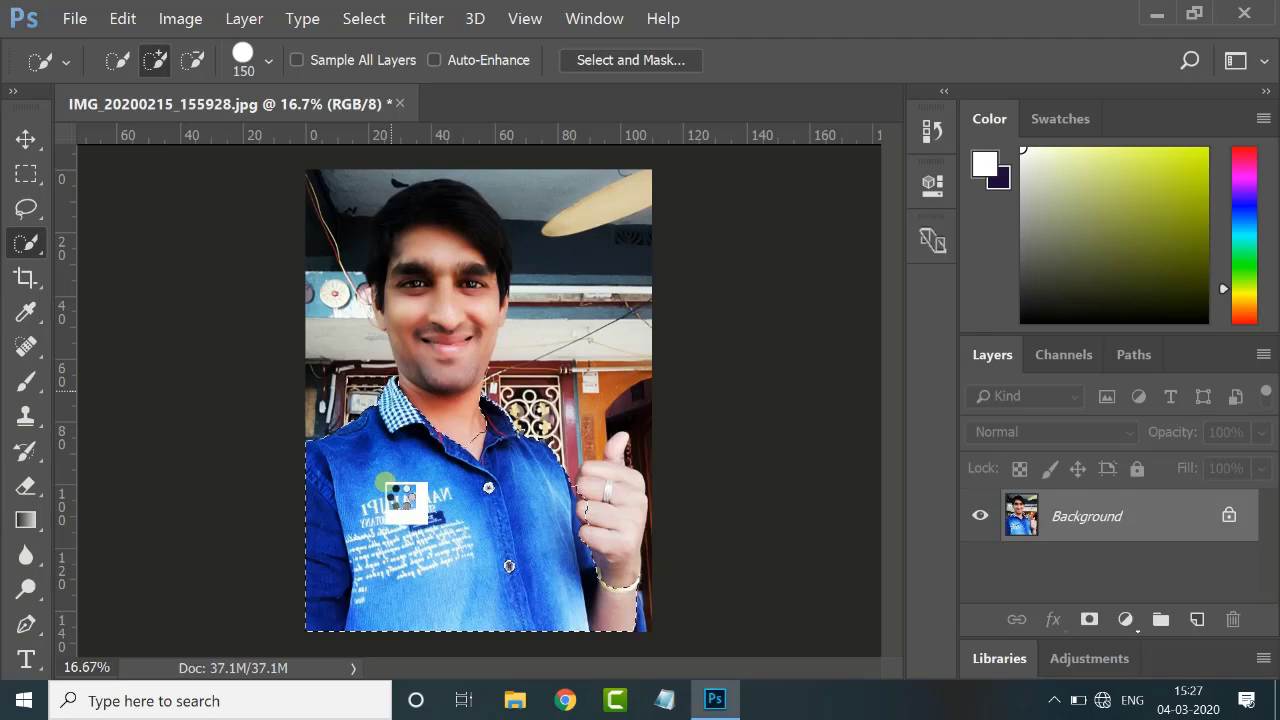
key(alt)
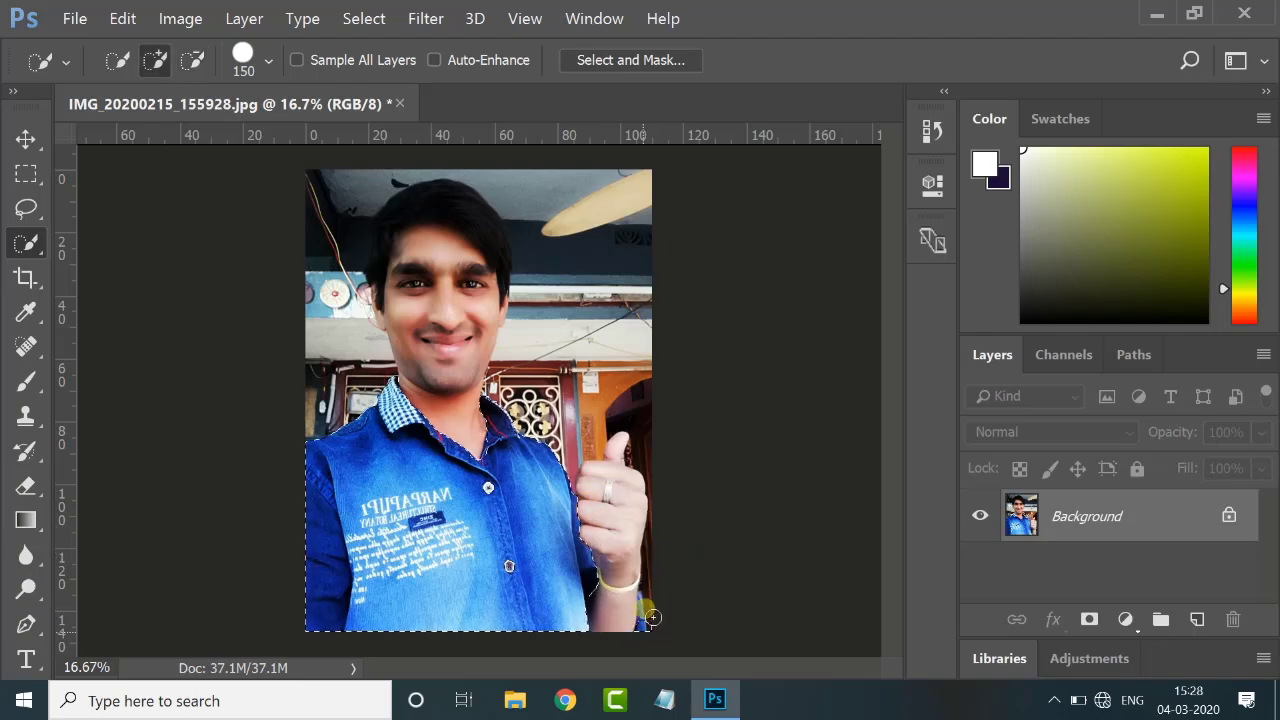
key(alt)
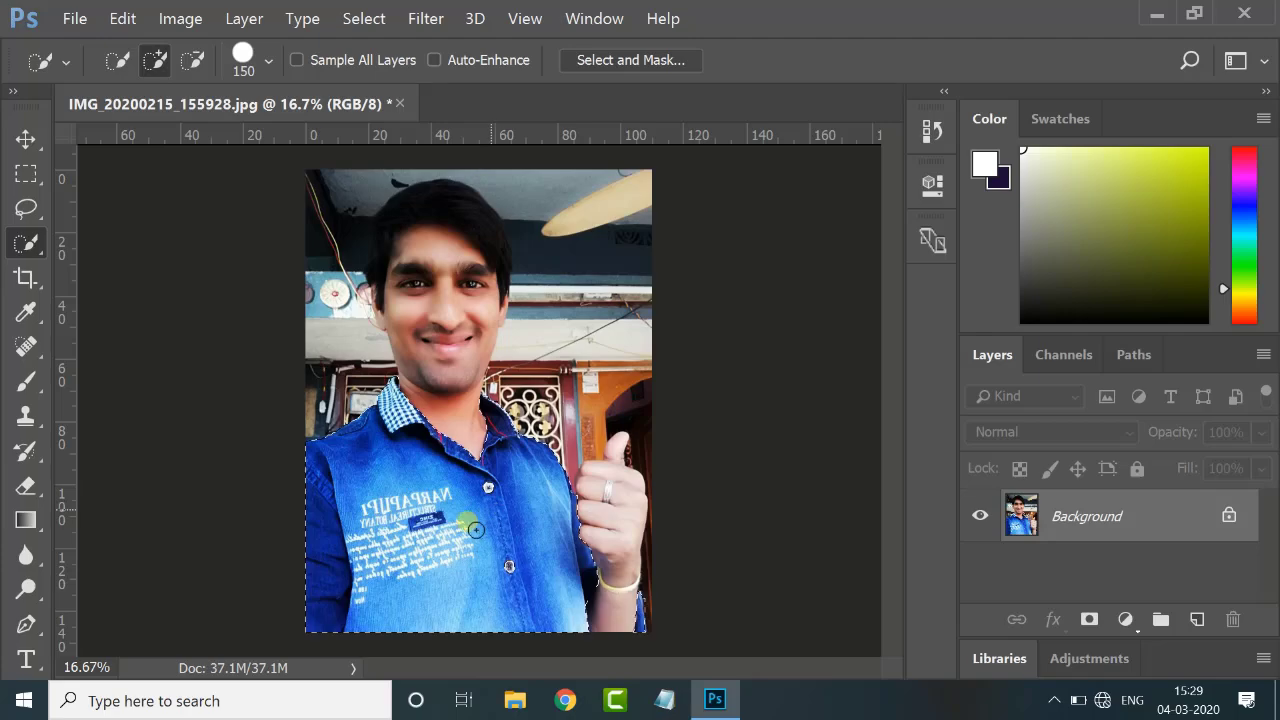
Recolour the selected shirt to magenta by applying a Hue/Saturation adjustment with hue +87, and clear the selection
click(181, 18)
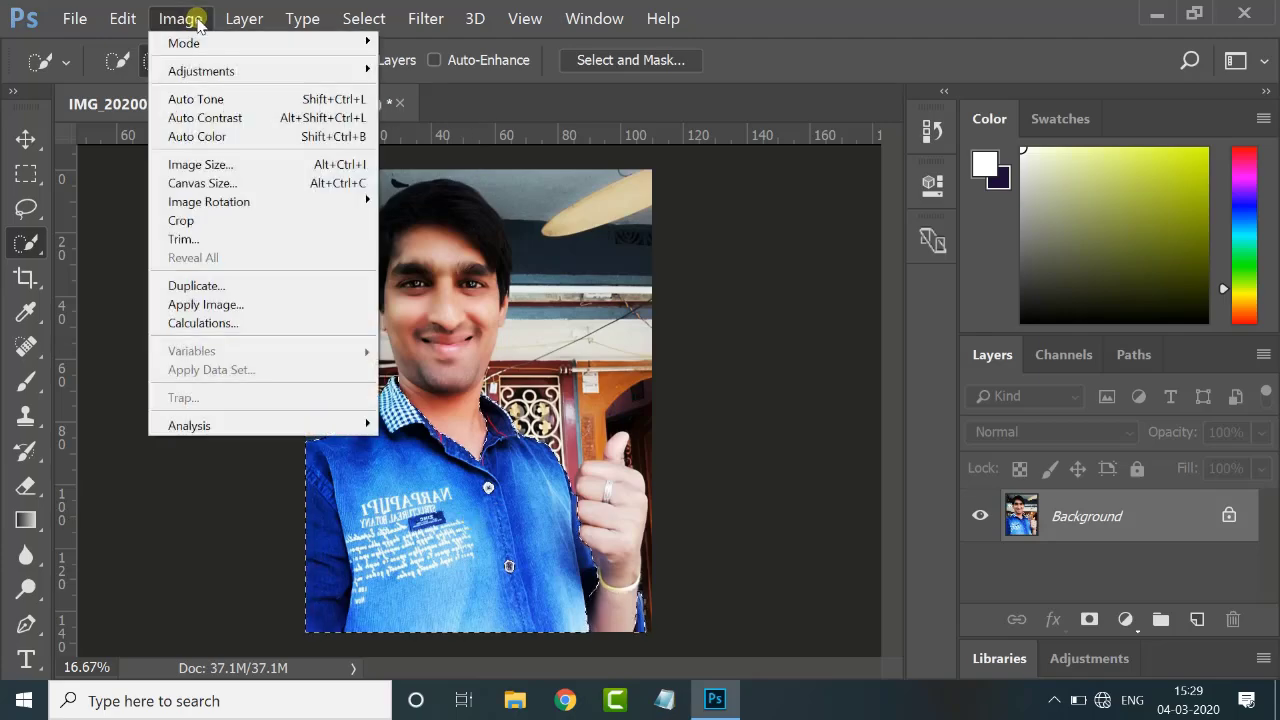
mouse_move(206, 71)
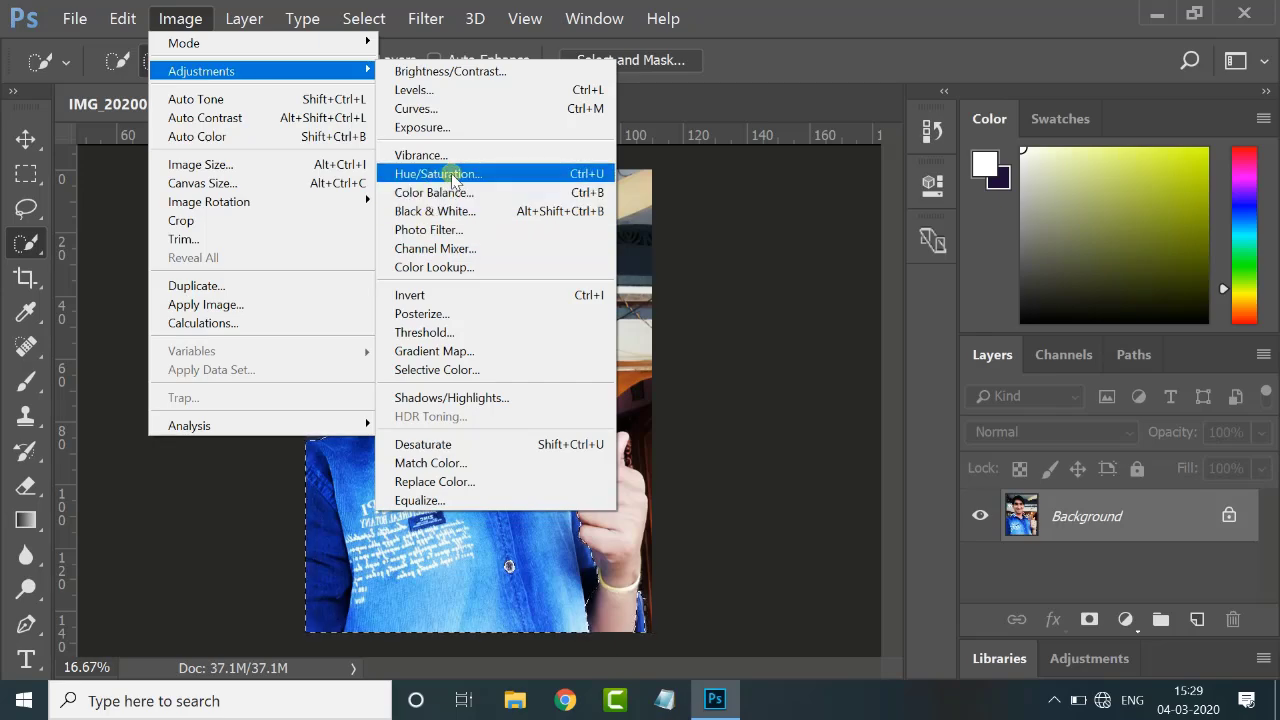
click(452, 176)
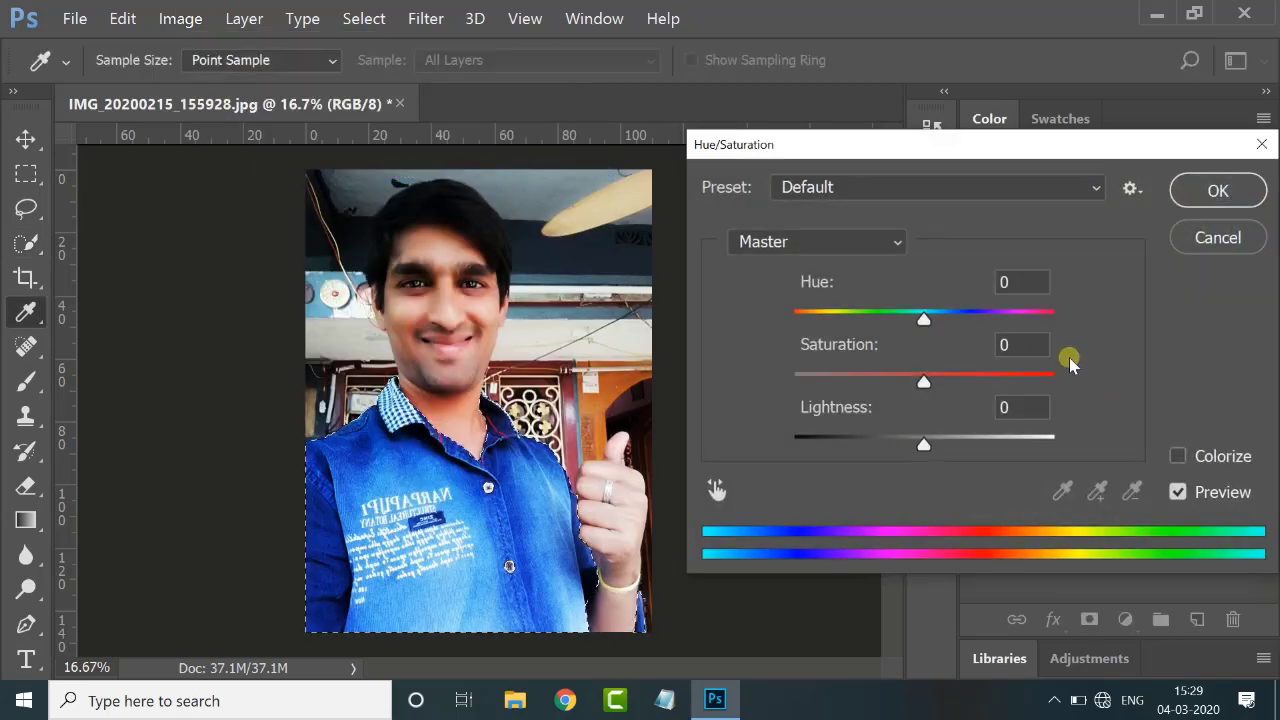
drag(928, 322, 1005, 328)
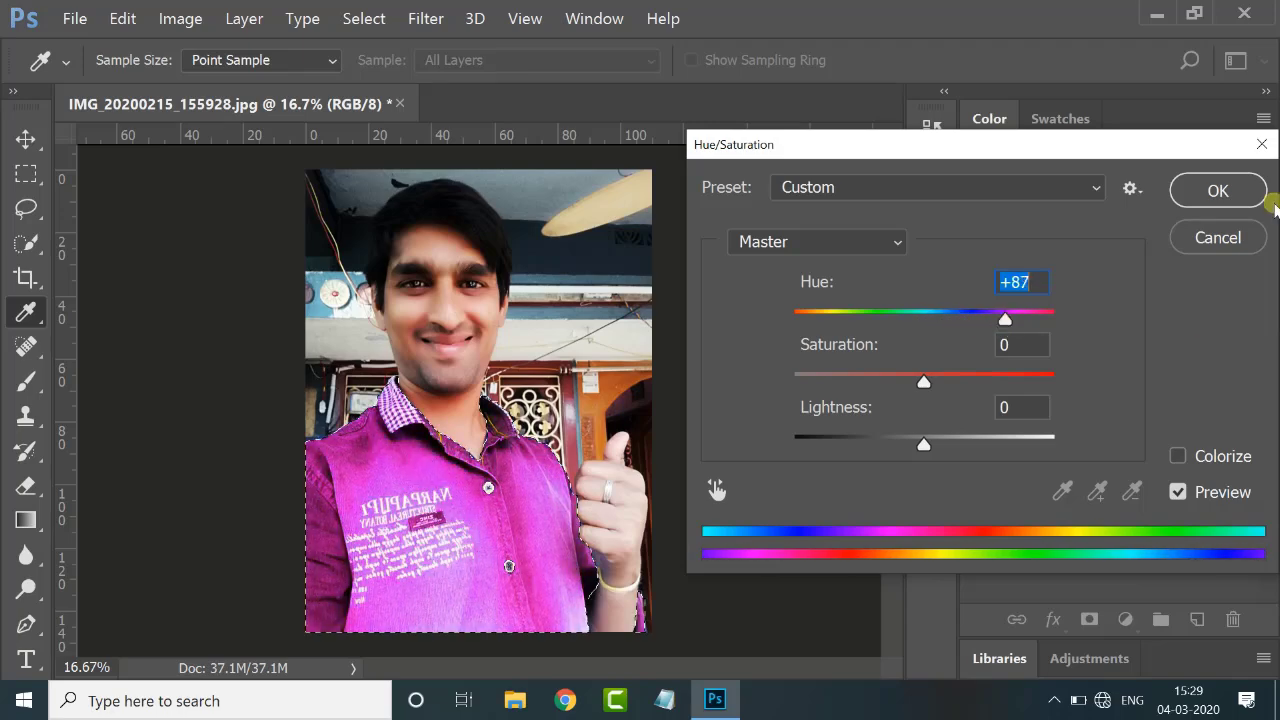
click(1246, 187)
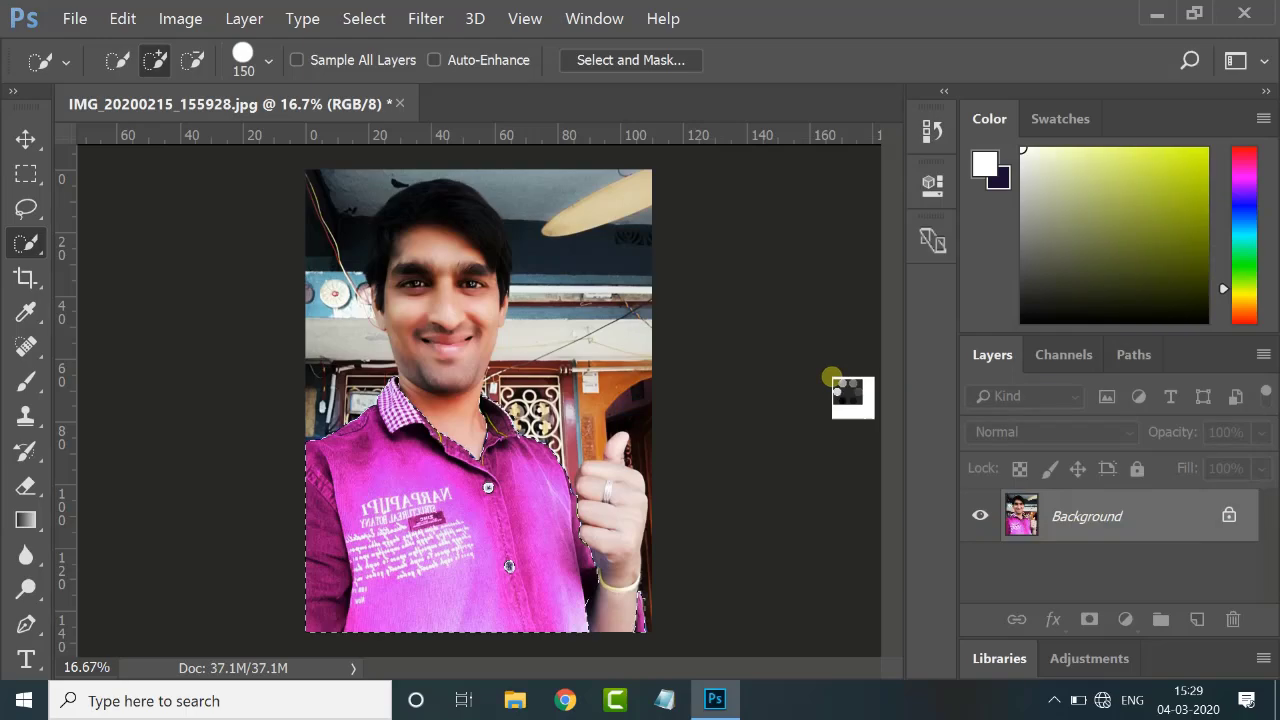
key(ctrl+d)
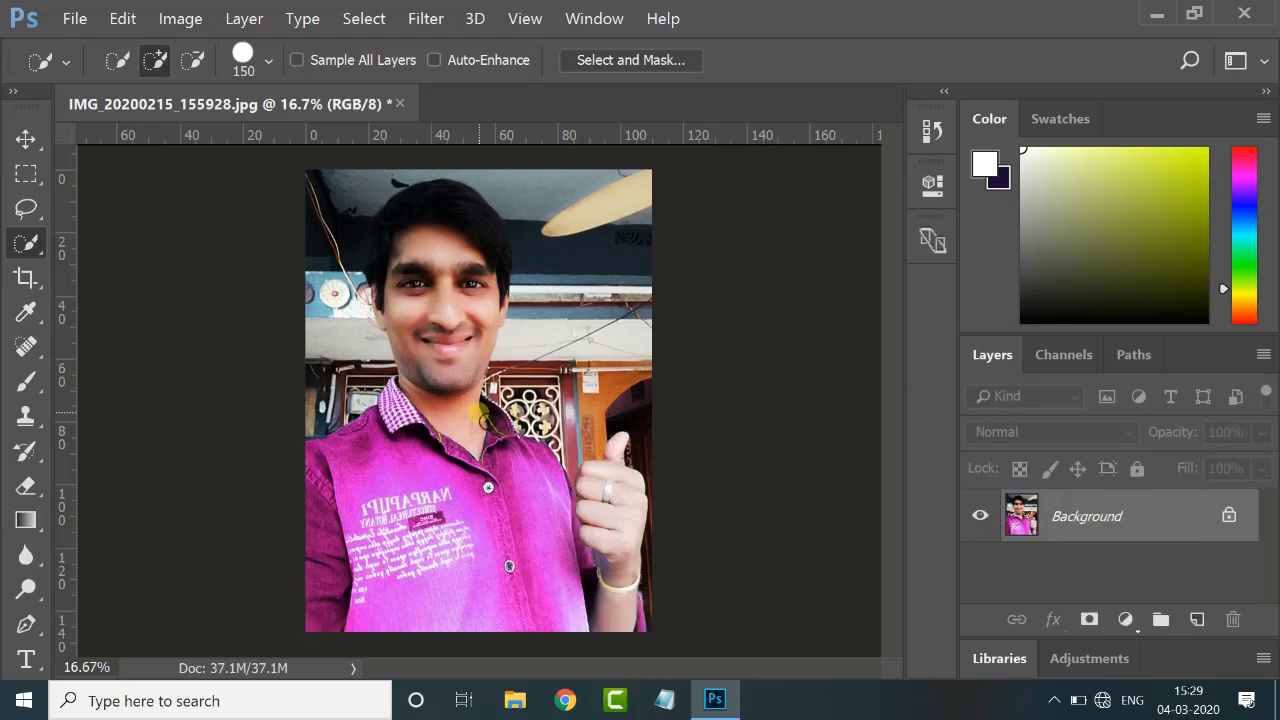
Desaturate the entire portrait to black and white
click(180, 18)
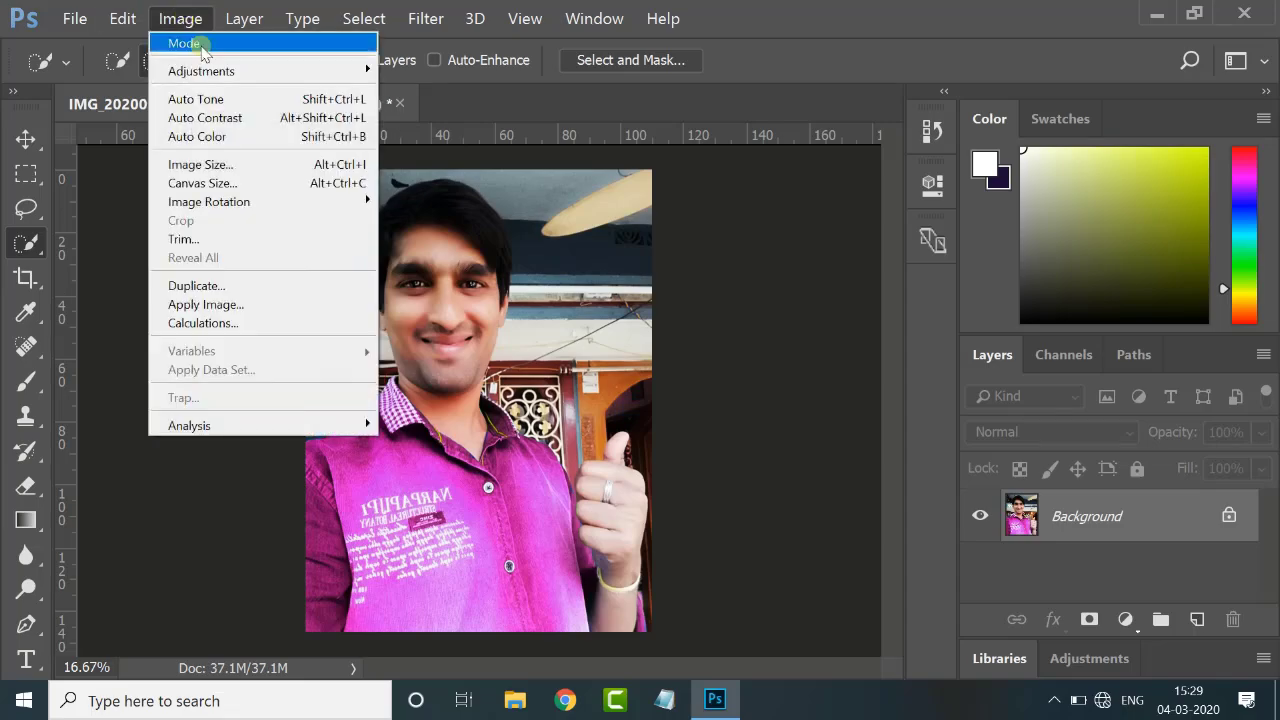
mouse_move(224, 78)
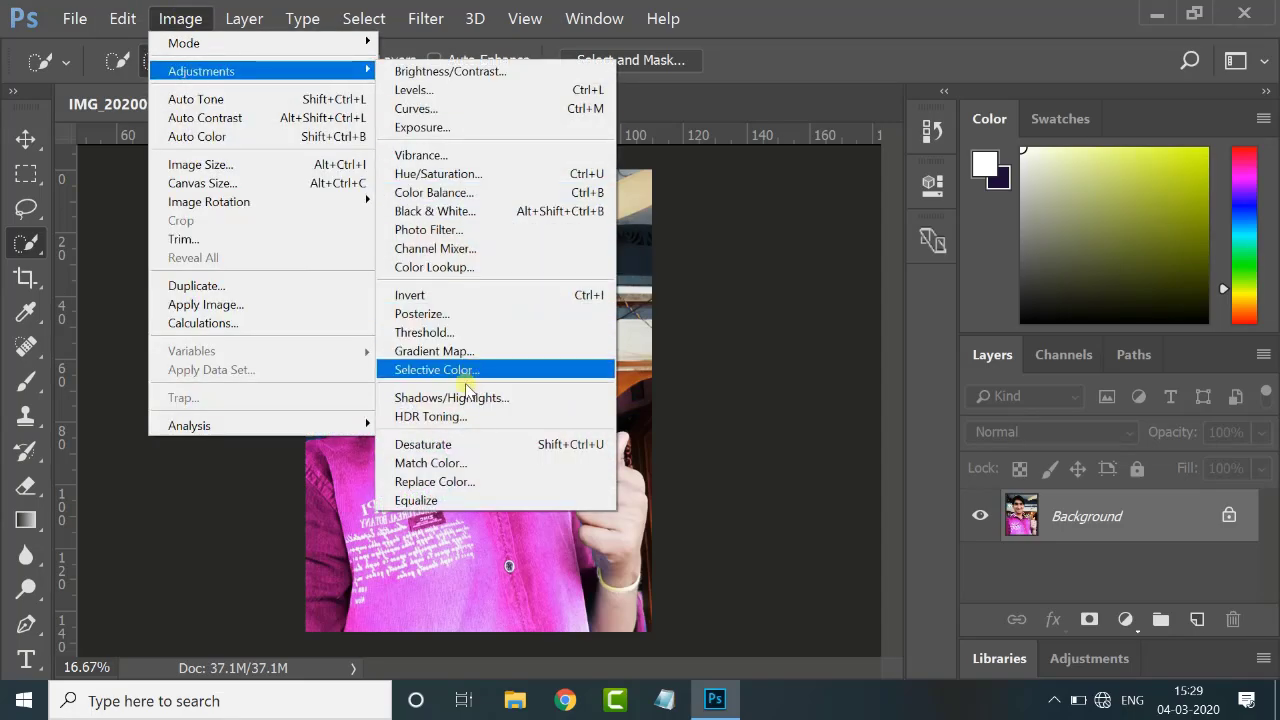
click(443, 450)
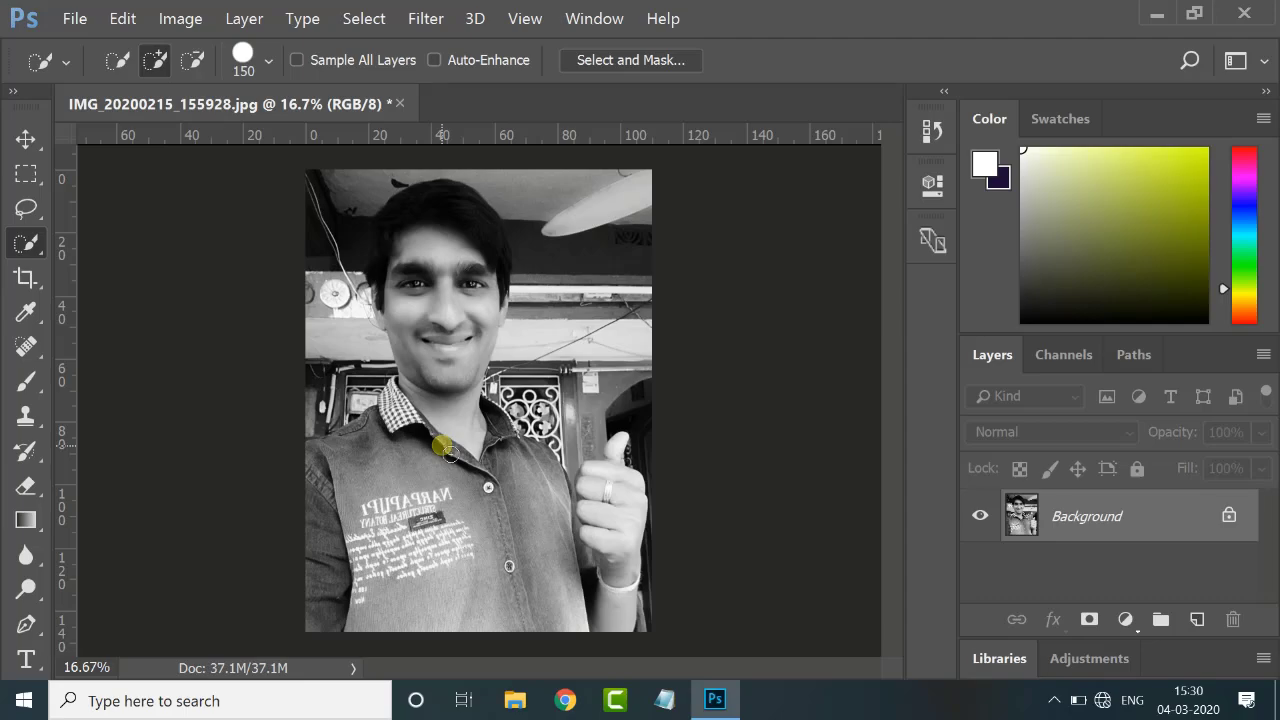
Undo the desaturation, stepping back through the history to the blue shirt and forward again to the magenta shirt
click(120, 19)
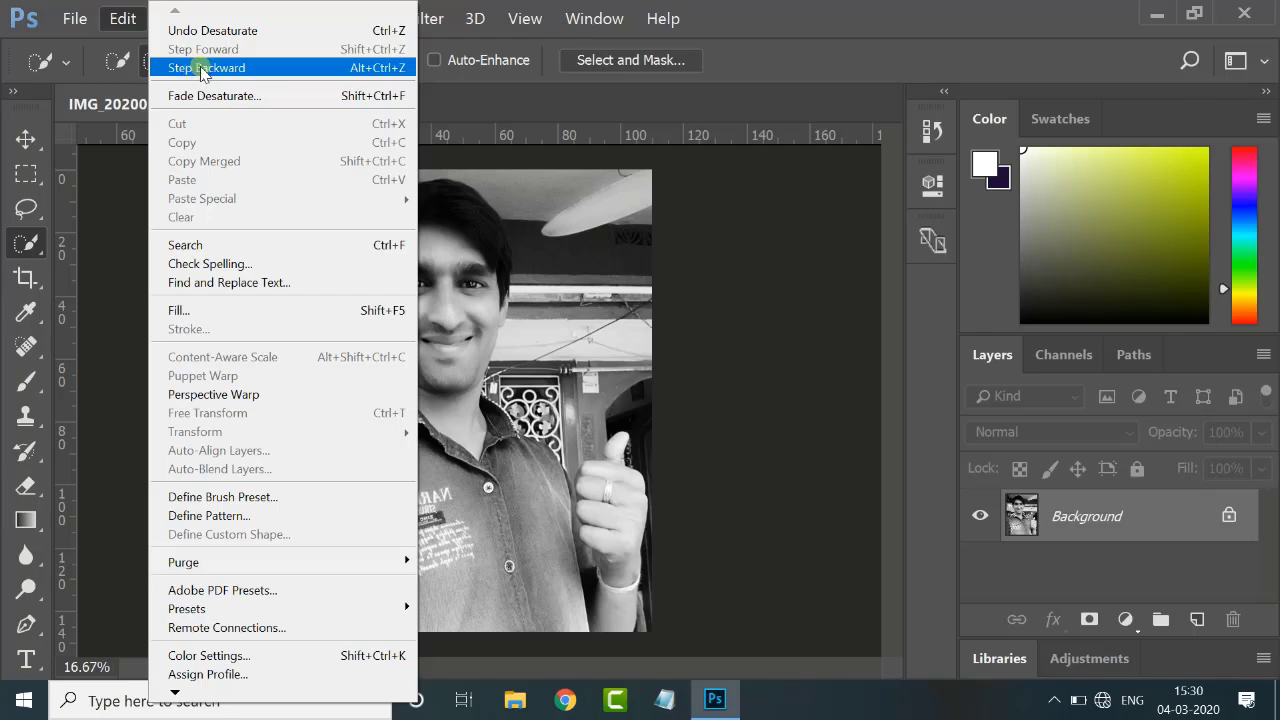
click(728, 408)
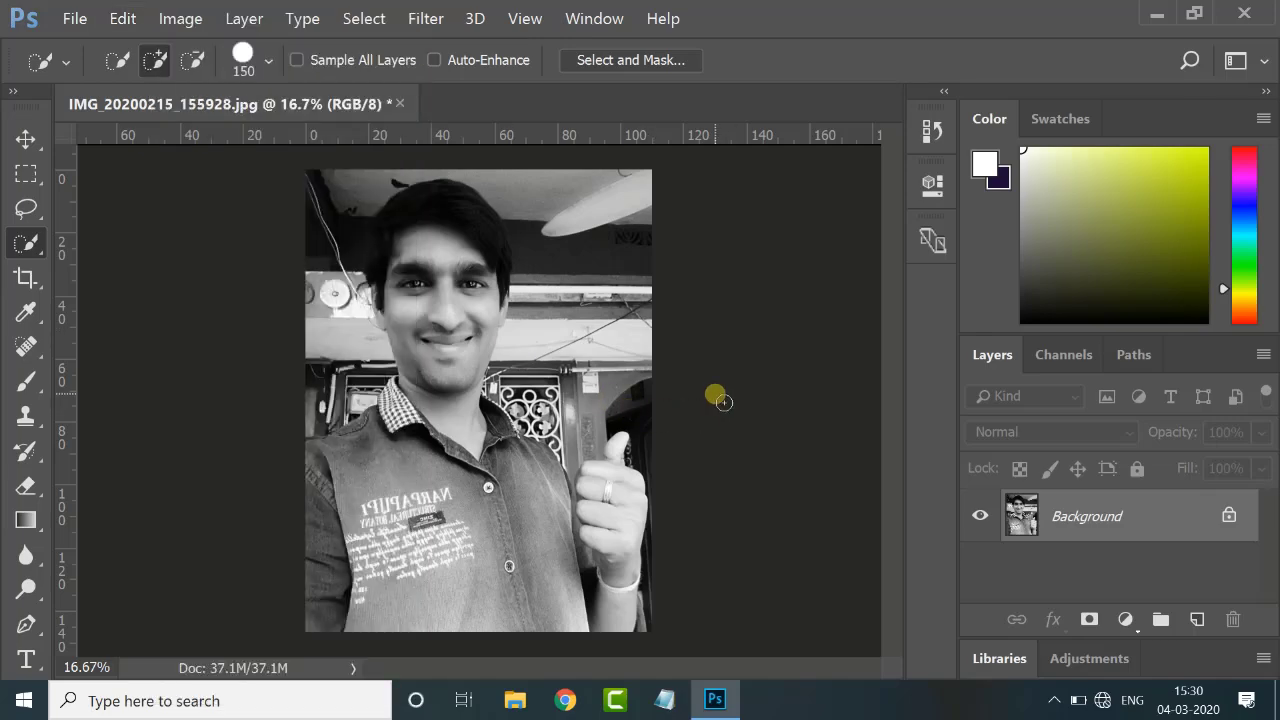
click(123, 19)
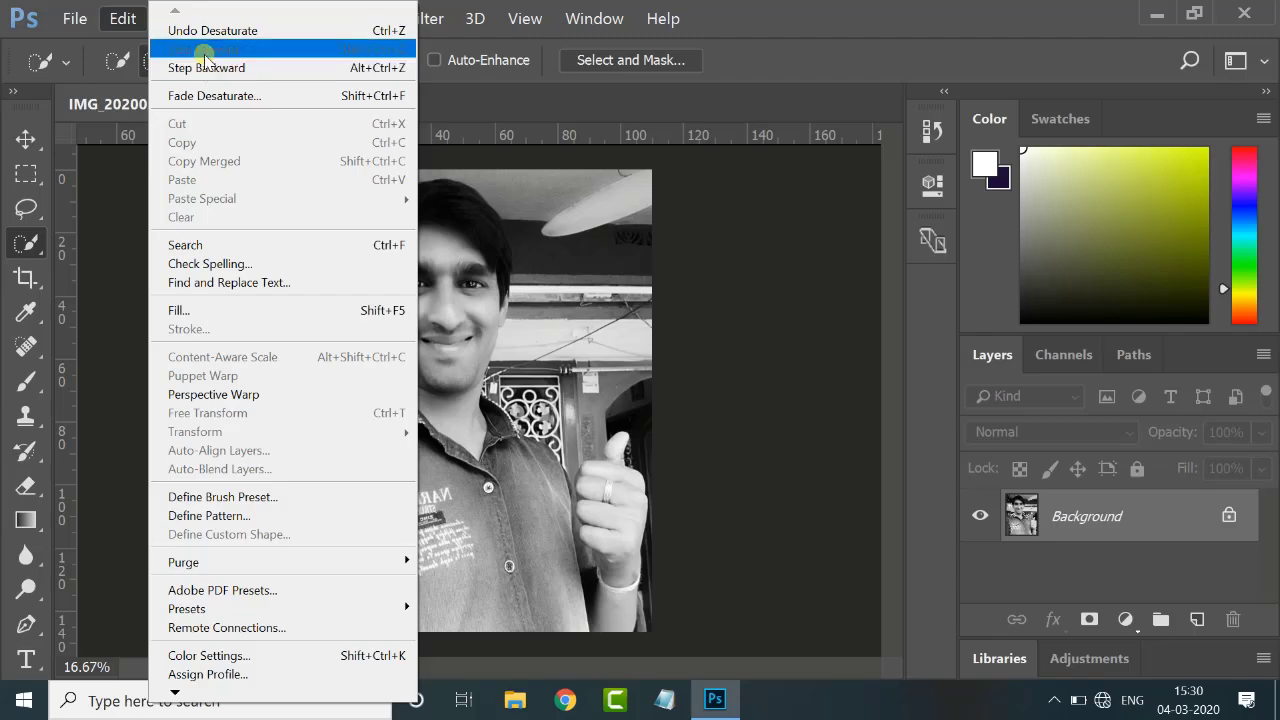
click(733, 314)
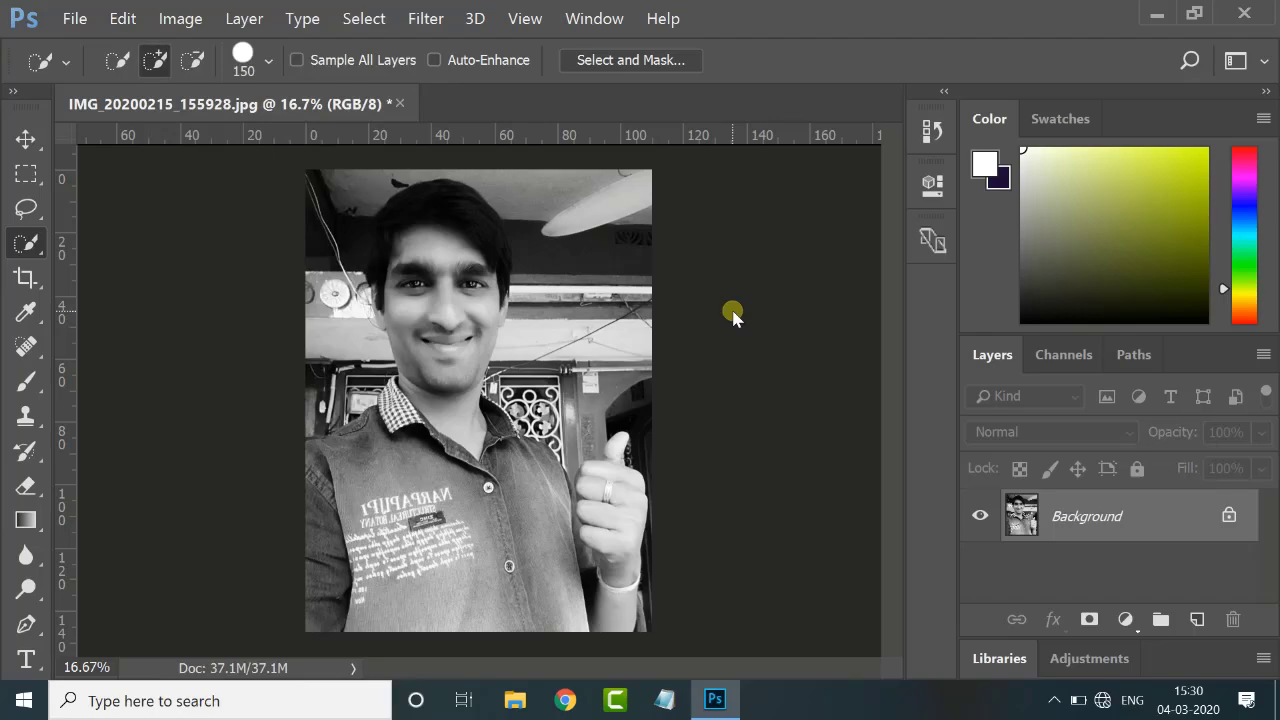
key(ctrl+z)
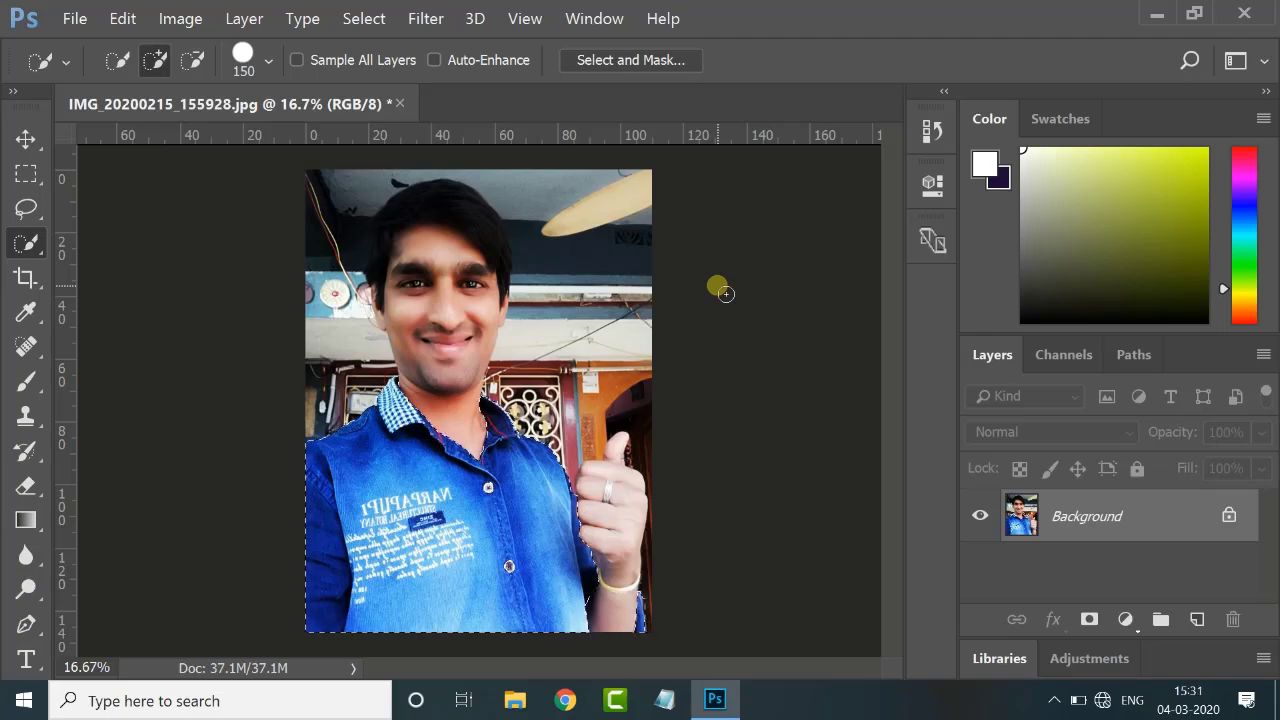
click(122, 19)
click(118, 278)
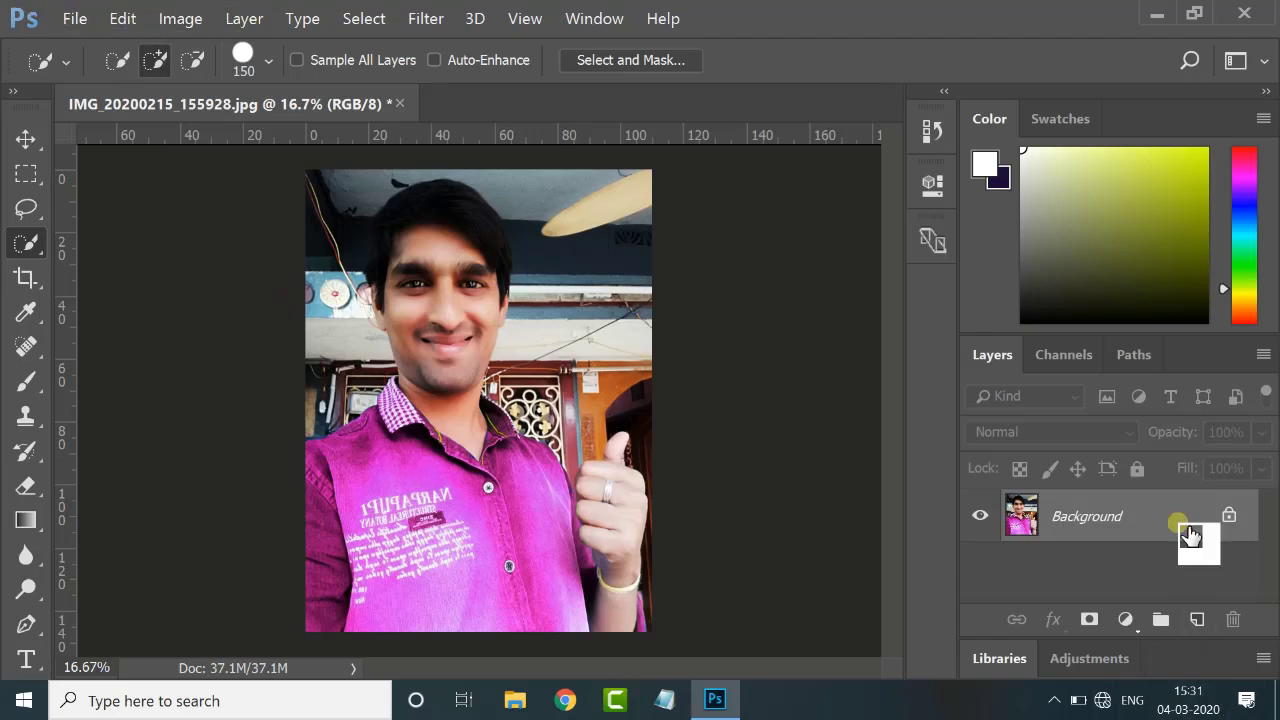
click(244, 19)
click(178, 273)
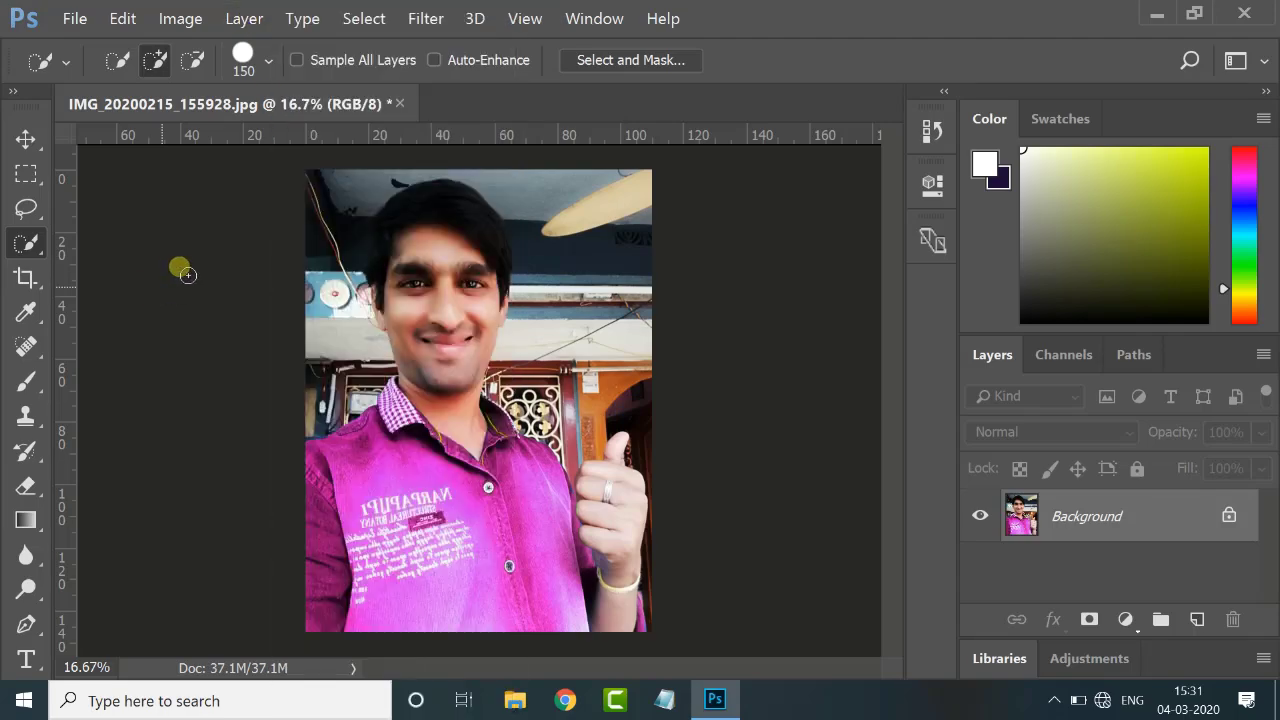
click(300, 18)
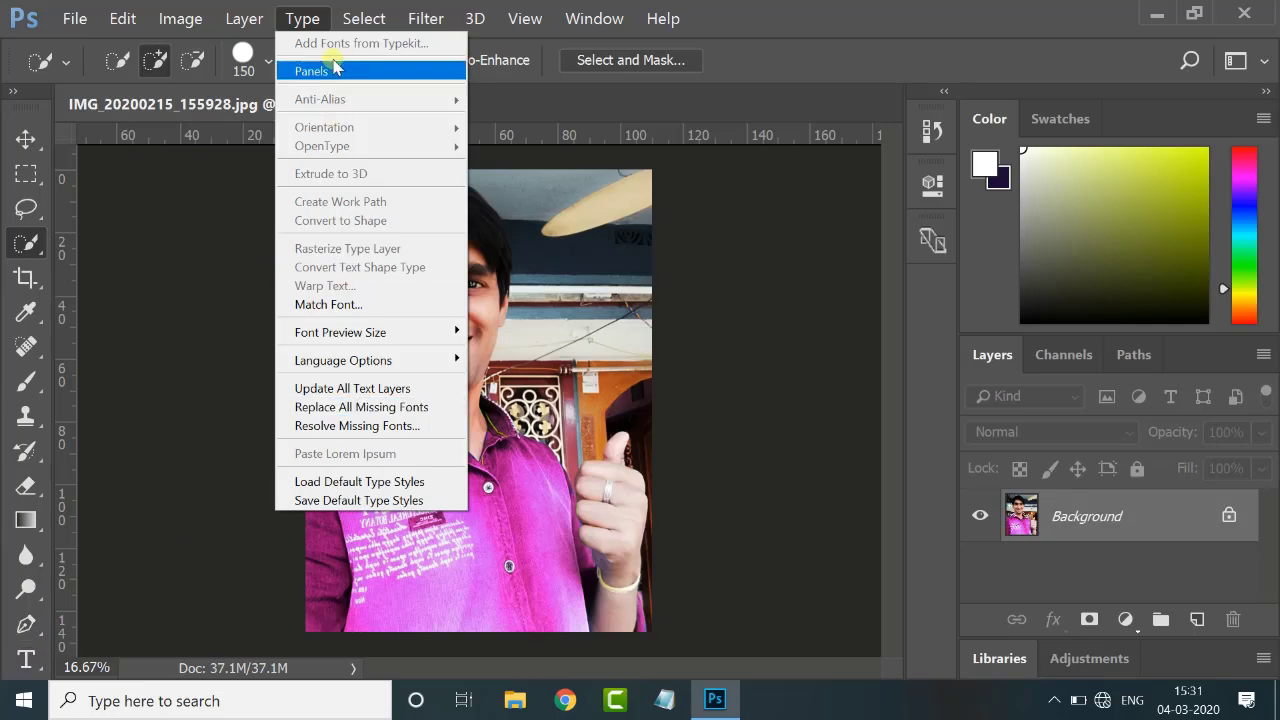
click(184, 358)
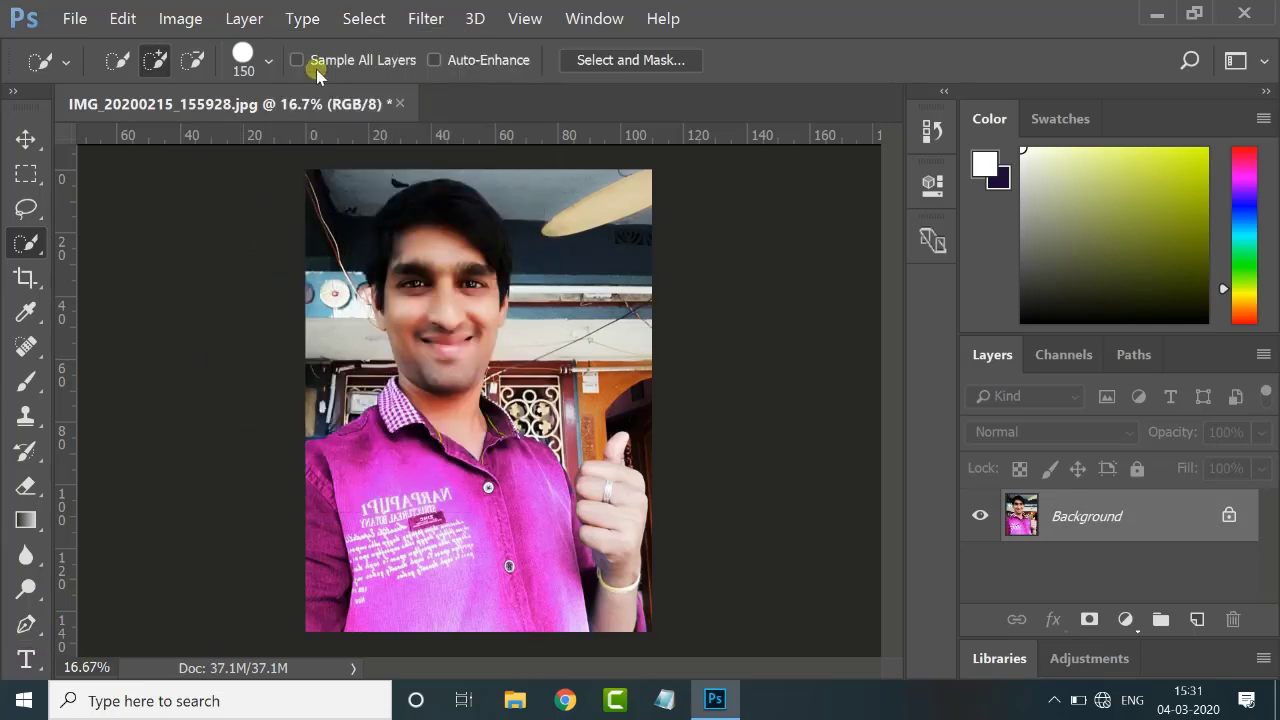
click(370, 22)
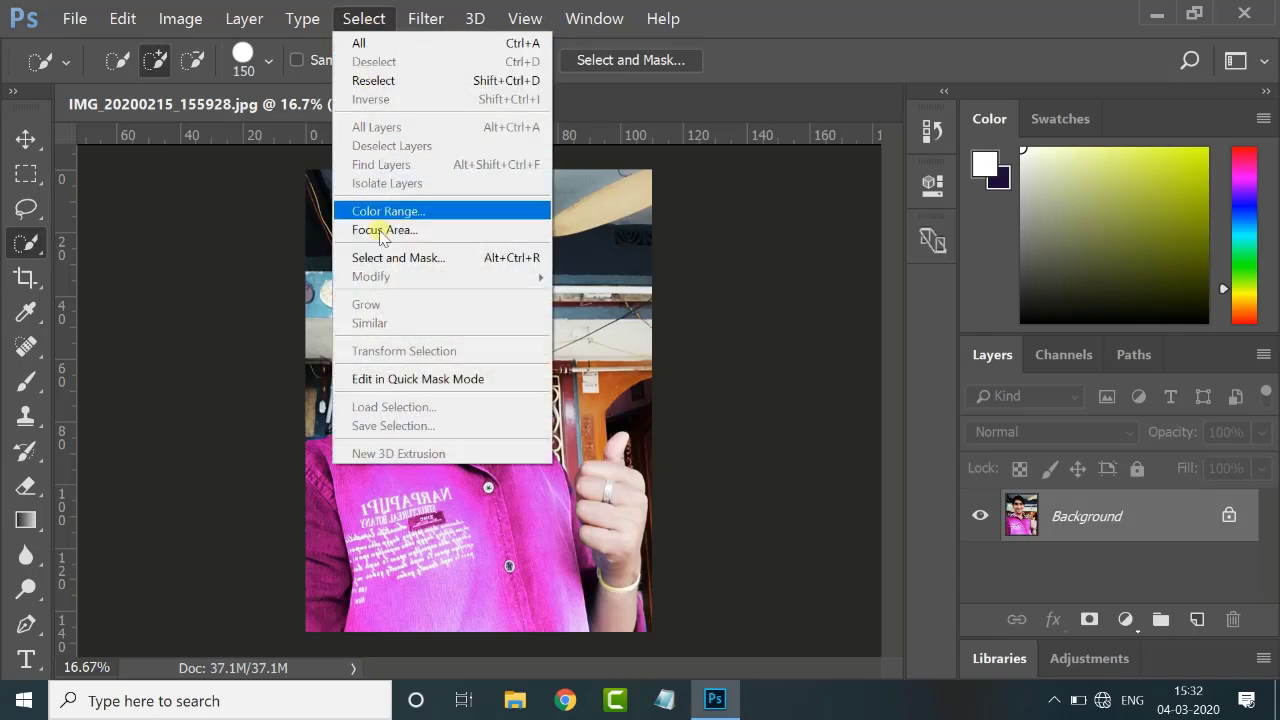
click(200, 360)
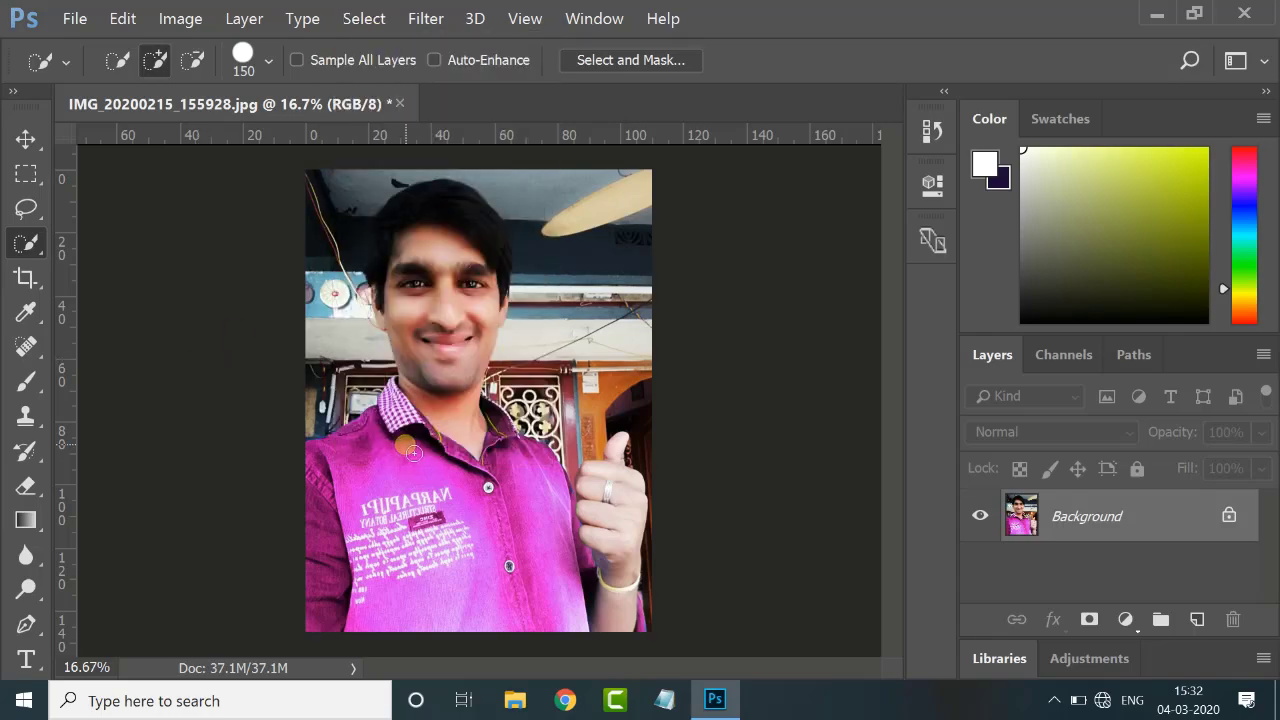
Select the entire portrait canvas and deselect it again
key(ctrl+a)
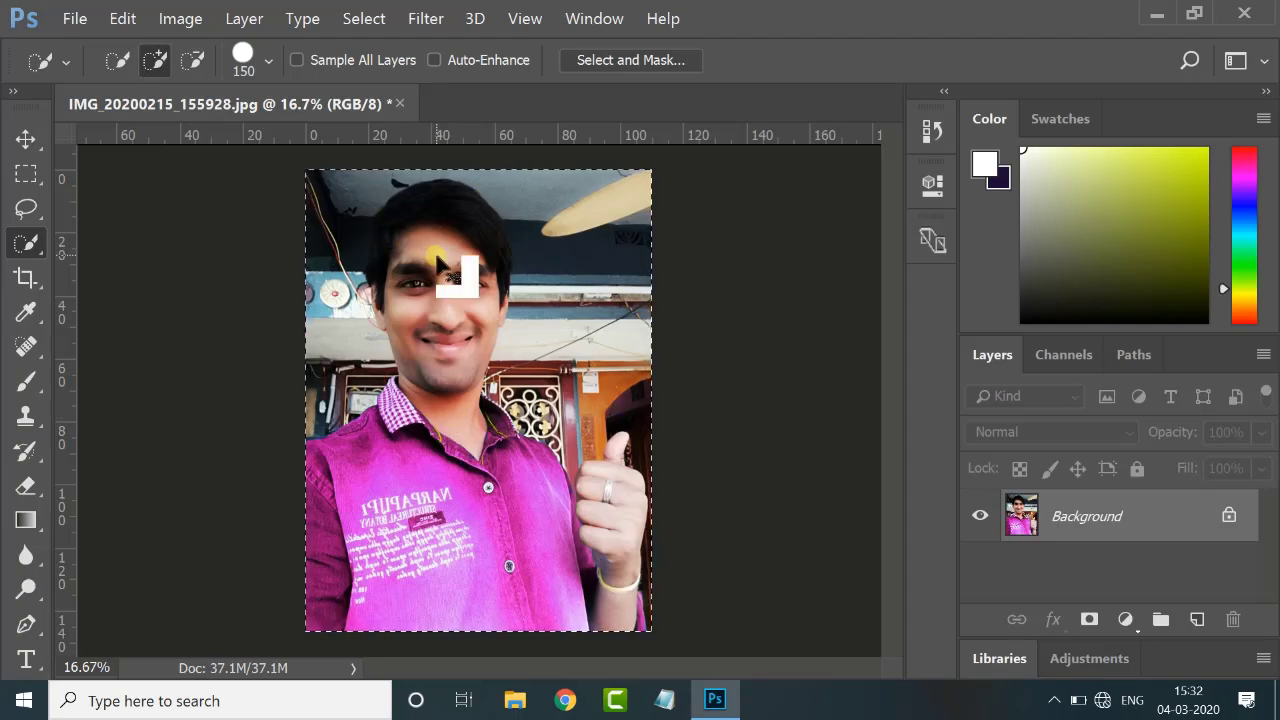
key(ctrl+d)
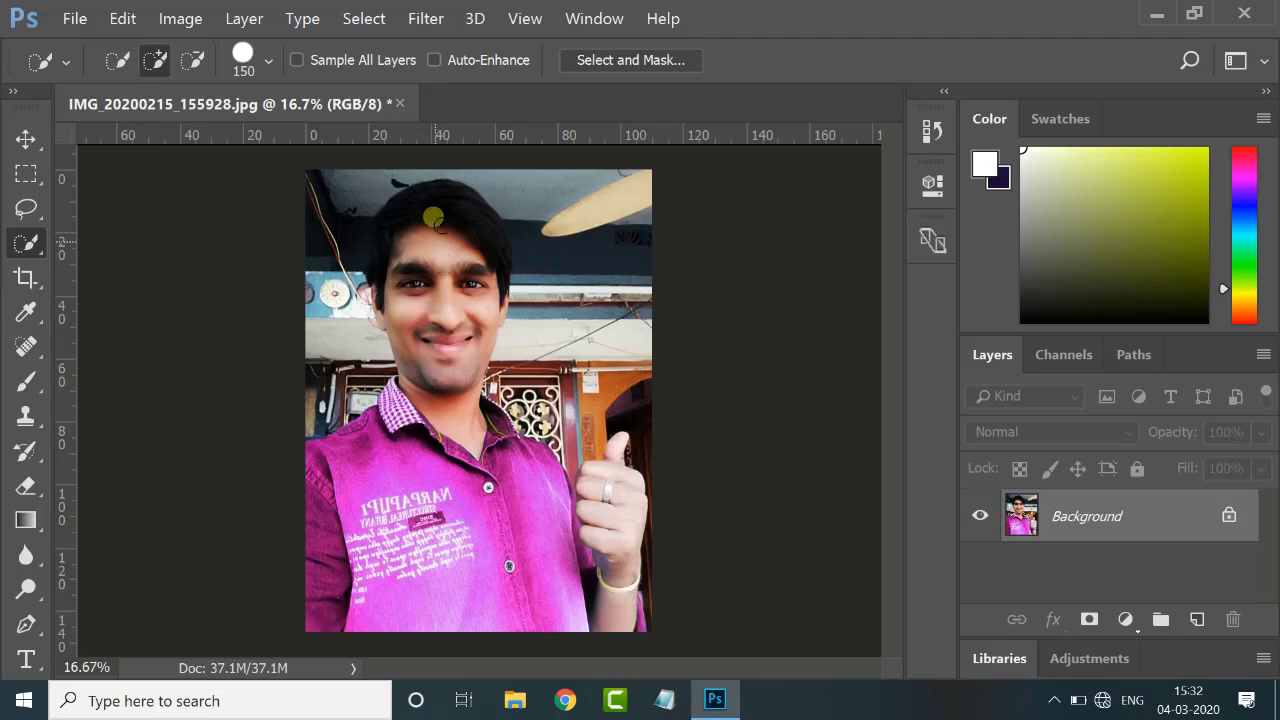
click(376, 26)
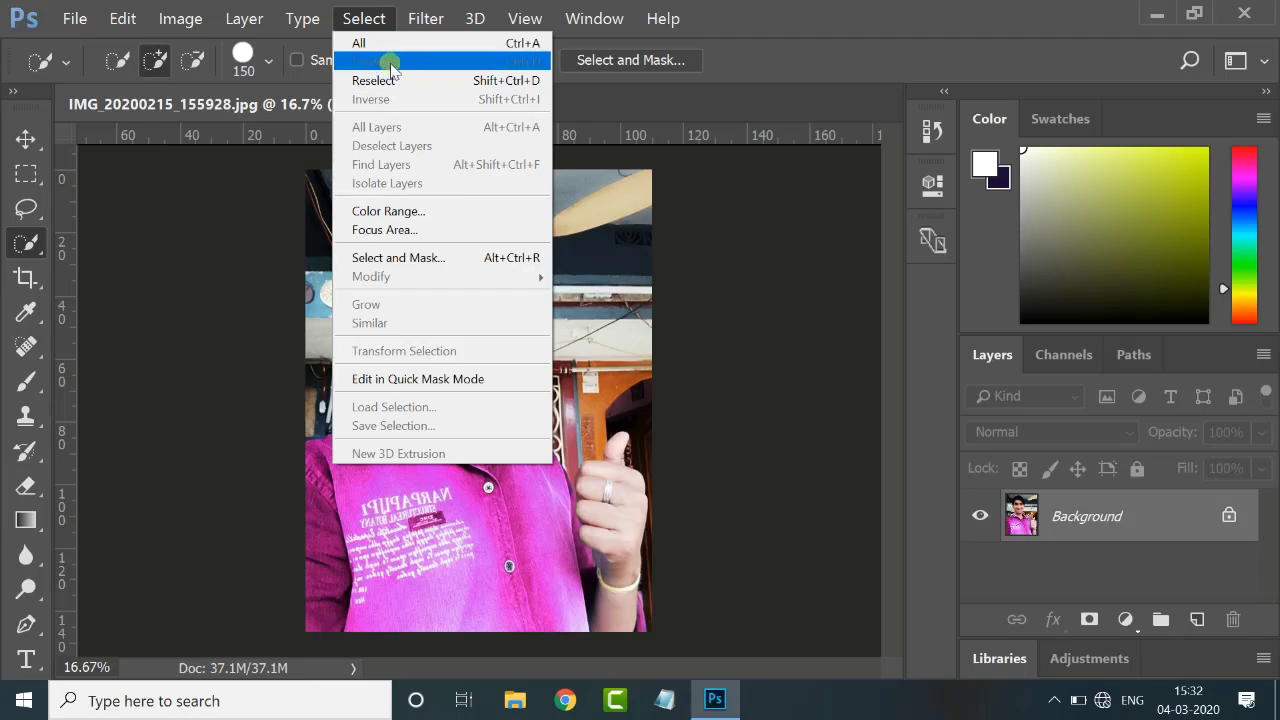
click(367, 46)
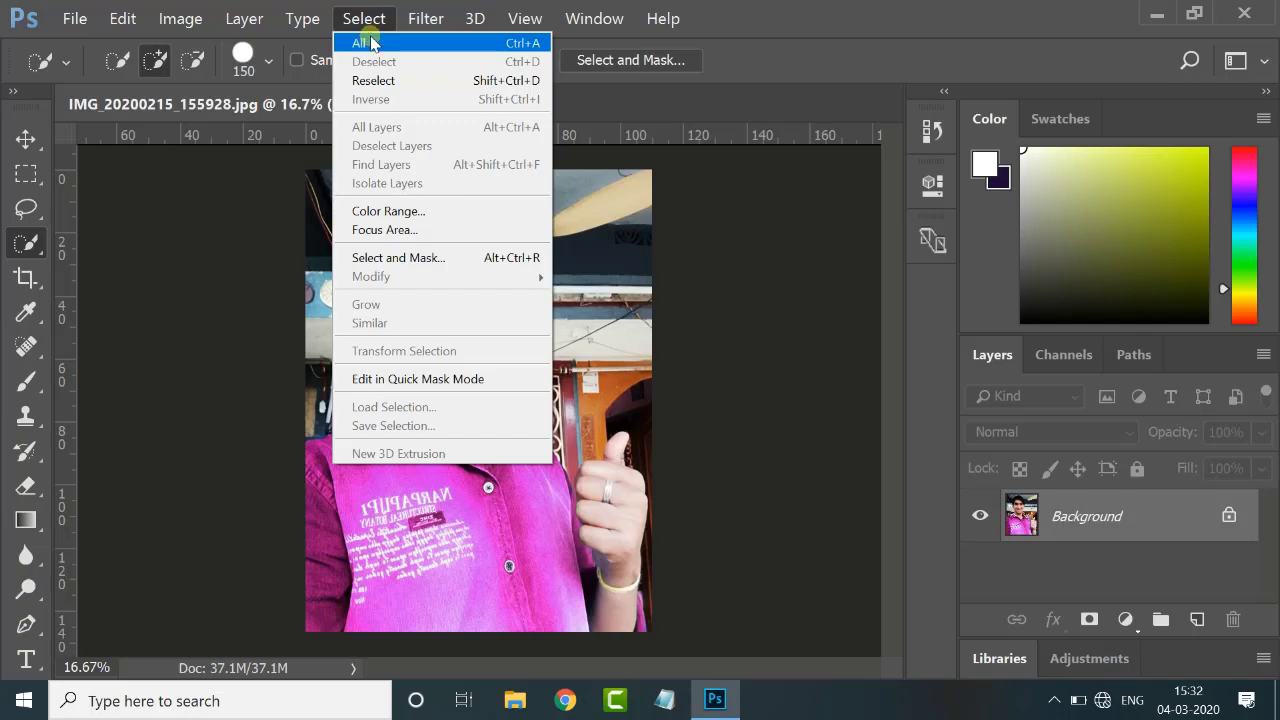
click(172, 231)
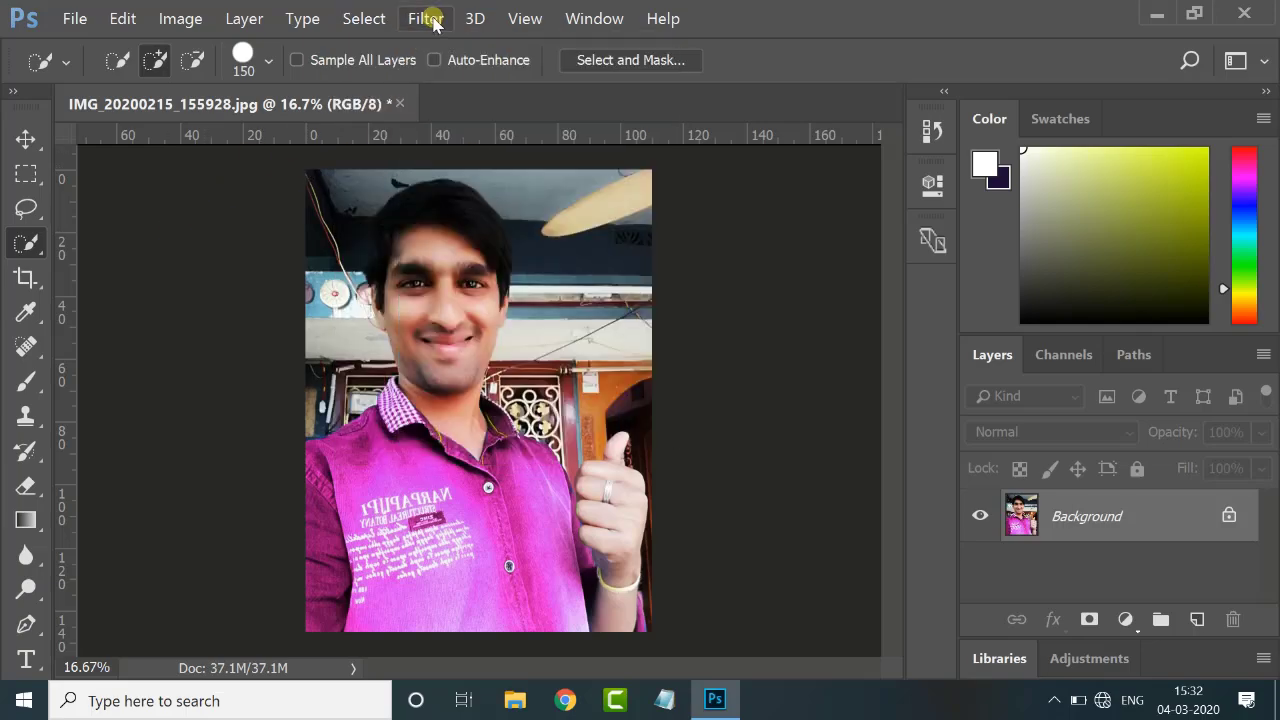
Try the Tiles filter on the portrait with 10 tiles, 10% maximum offset and background colour fill, and undo it
click(427, 19)
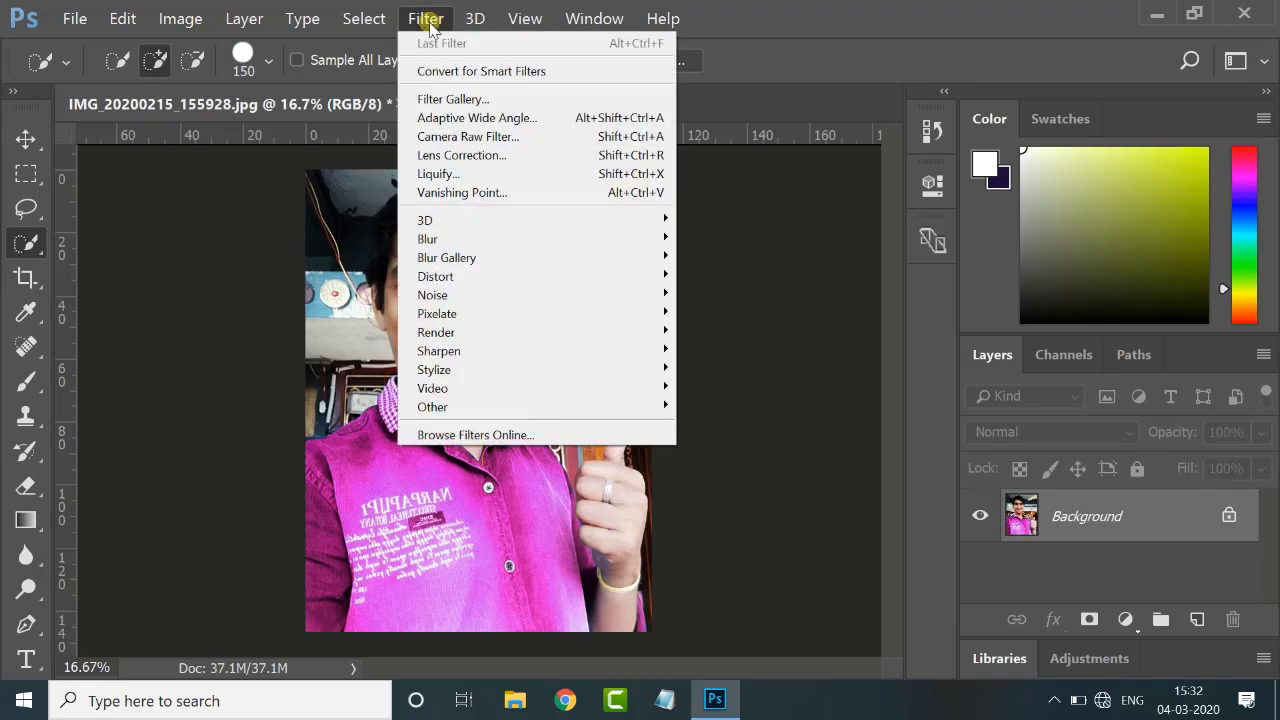
mouse_move(448, 369)
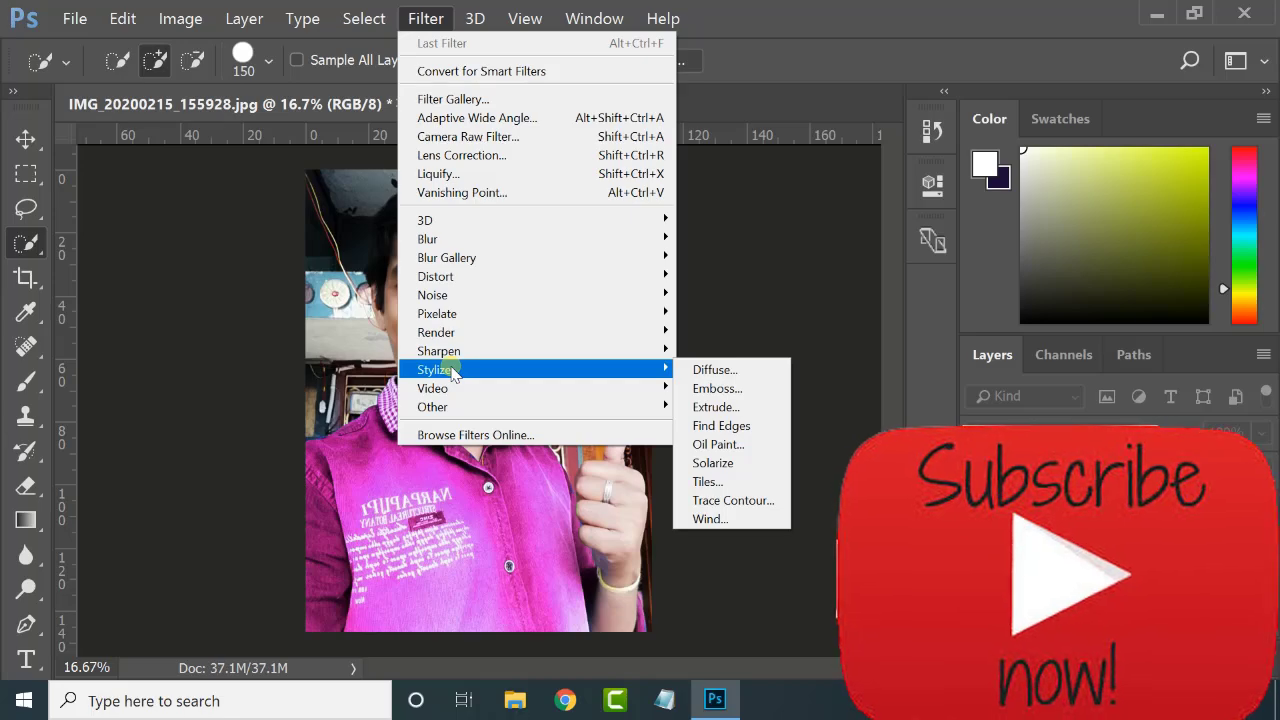
click(706, 482)
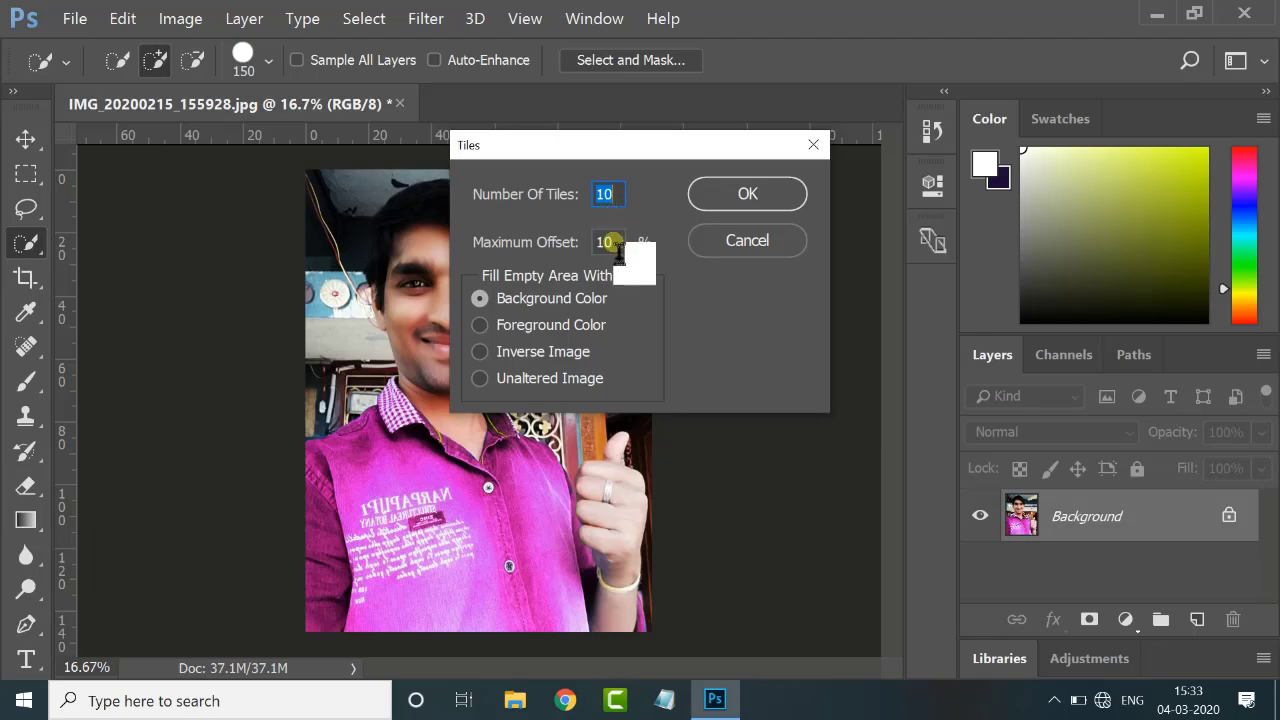
click(775, 200)
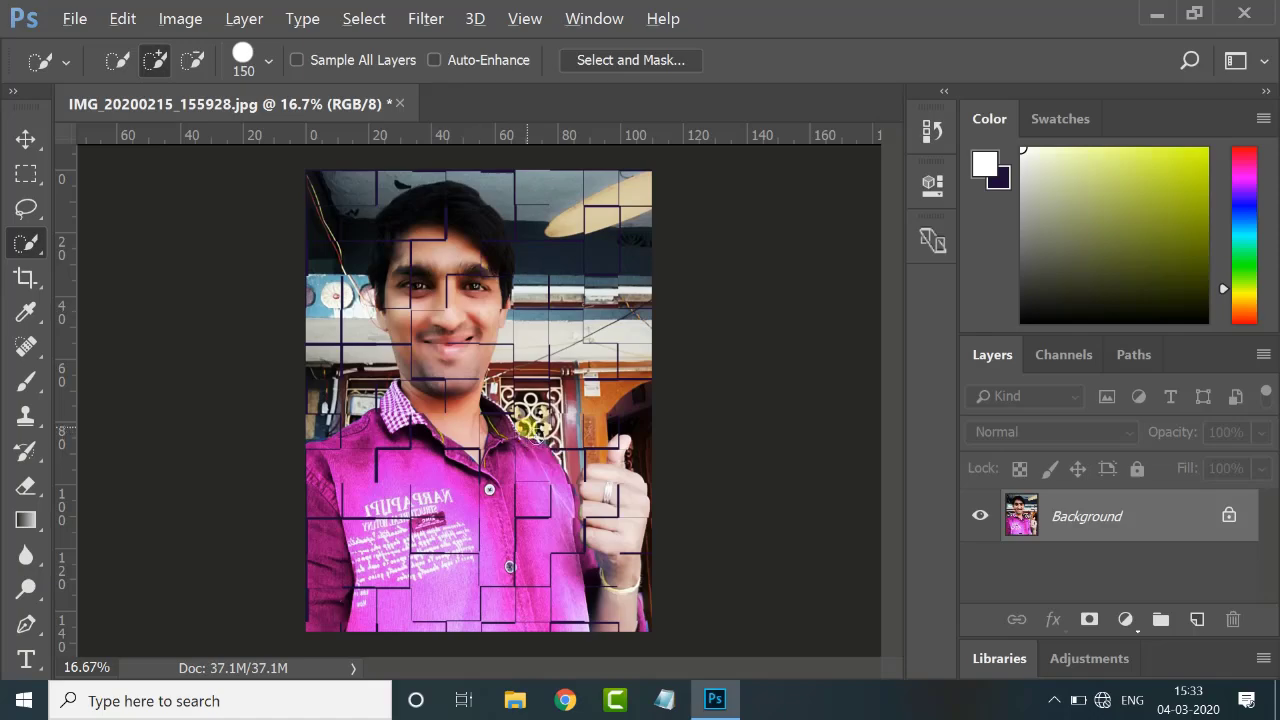
key(ctrl+z)
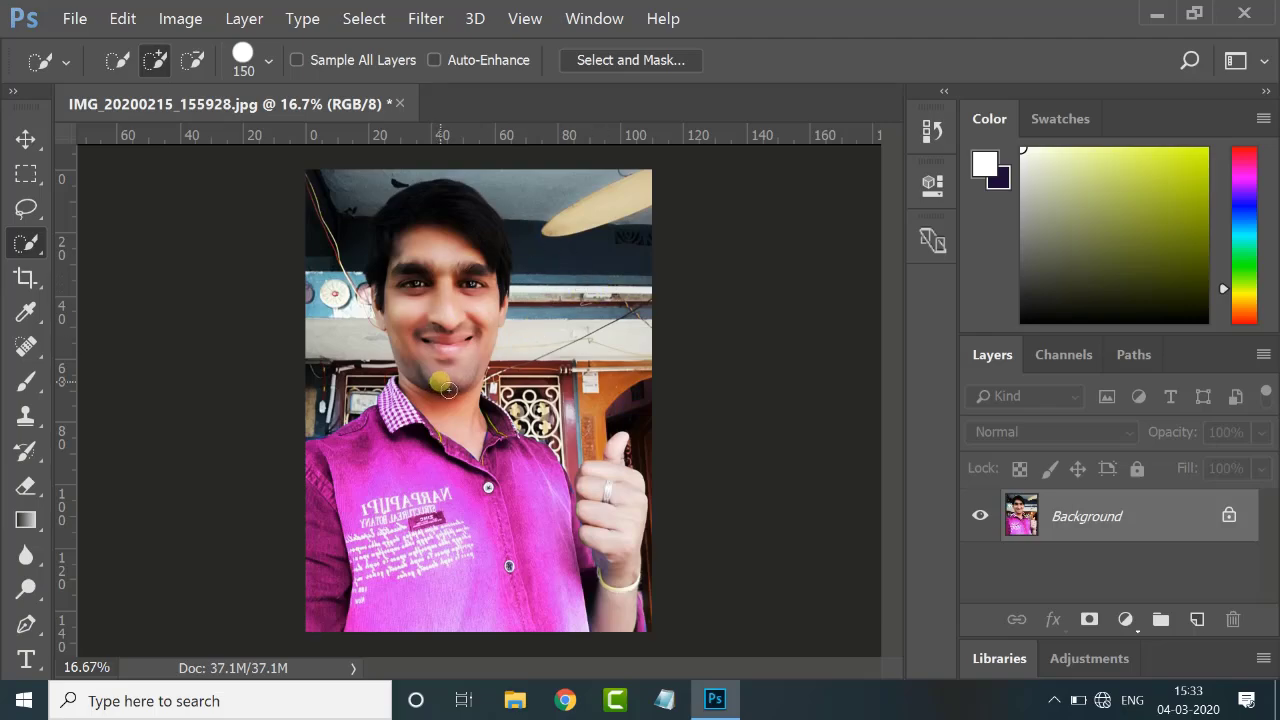
click(425, 19)
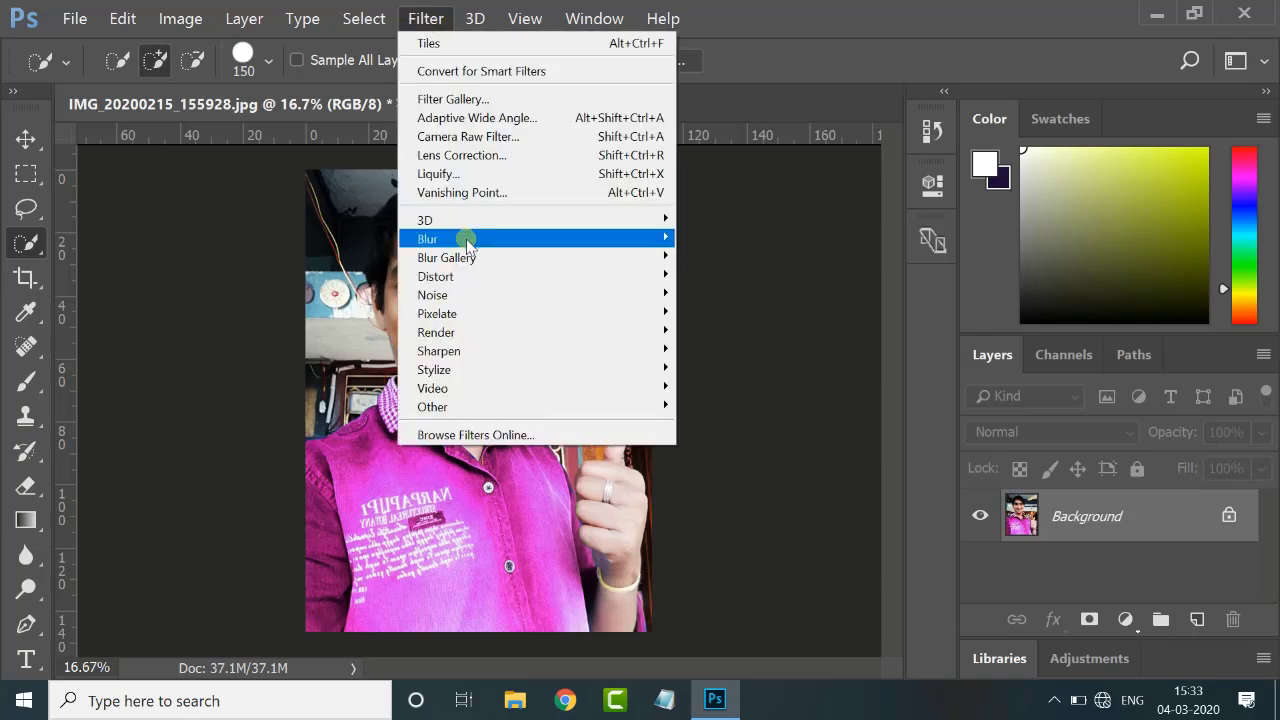
mouse_move(467, 243)
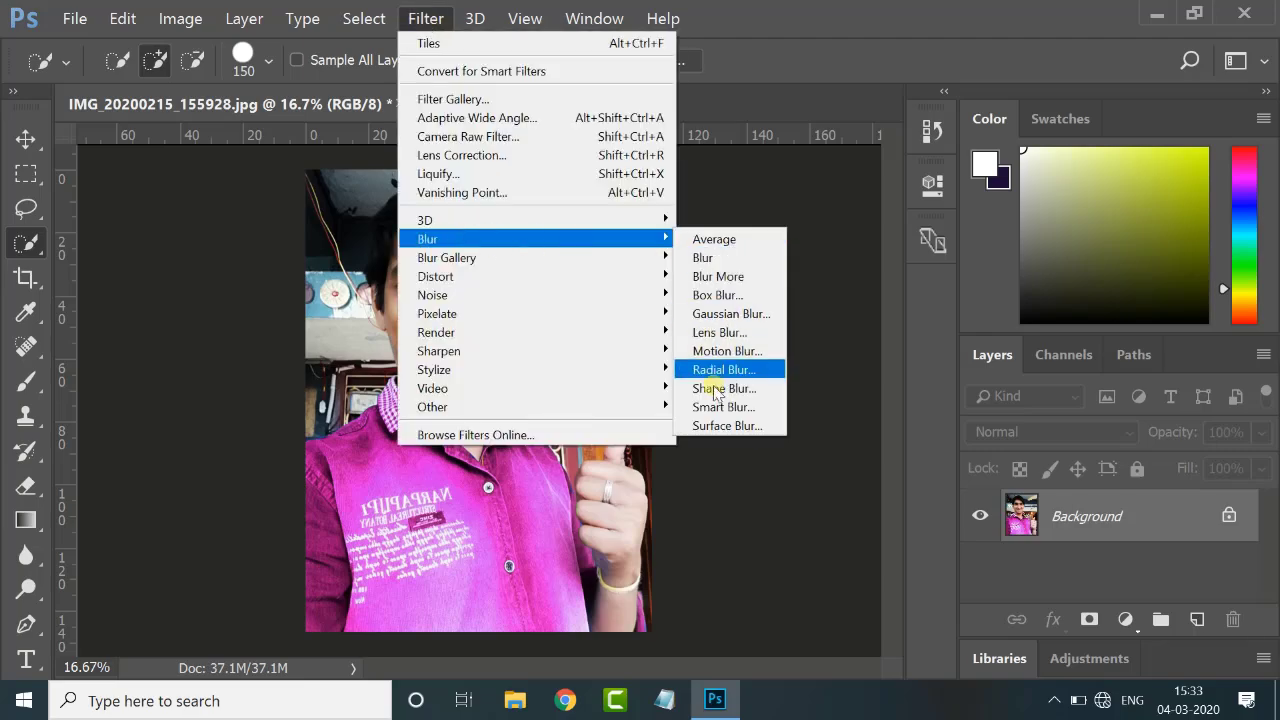
click(725, 521)
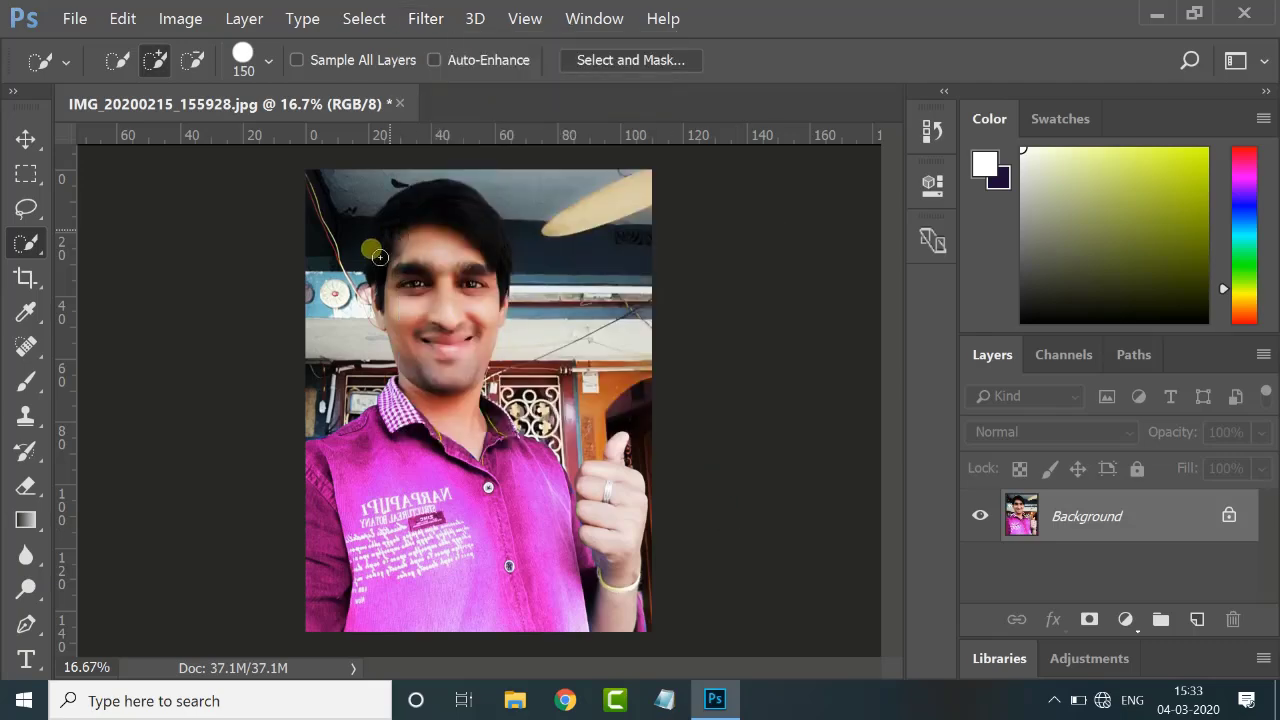
Select the background around the man with the Quick Selection tool, subtracting his hair and head from the selection
drag(19, 250, 126, 250)
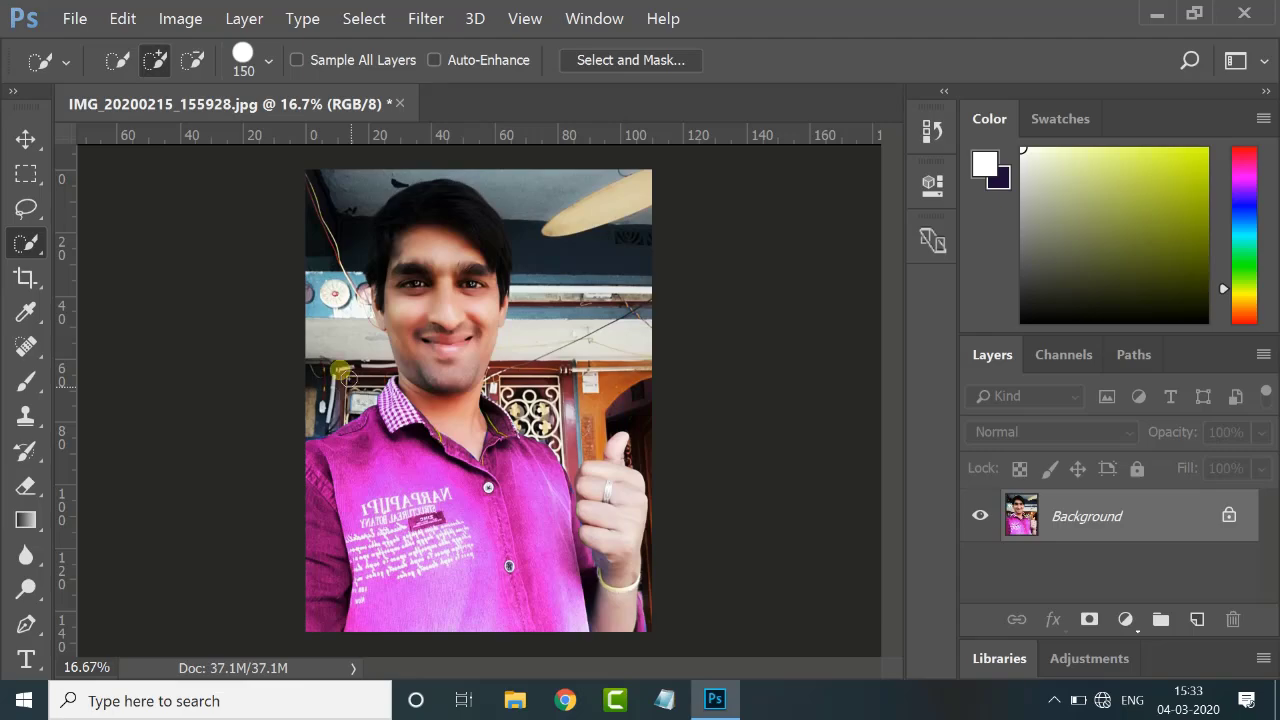
mouse_move(390, 198)
mouse_down()
mouse_move(567, 203)
mouse_move(575, 385)
mouse_move(570, 410)
mouse_move(543, 405)
mouse_move(628, 389)
mouse_move(656, 442)
mouse_move(634, 378)
mouse_move(590, 380)
mouse_move(600, 404)
mouse_move(570, 380)
mouse_move(543, 410)
mouse_move(540, 425)
mouse_up()
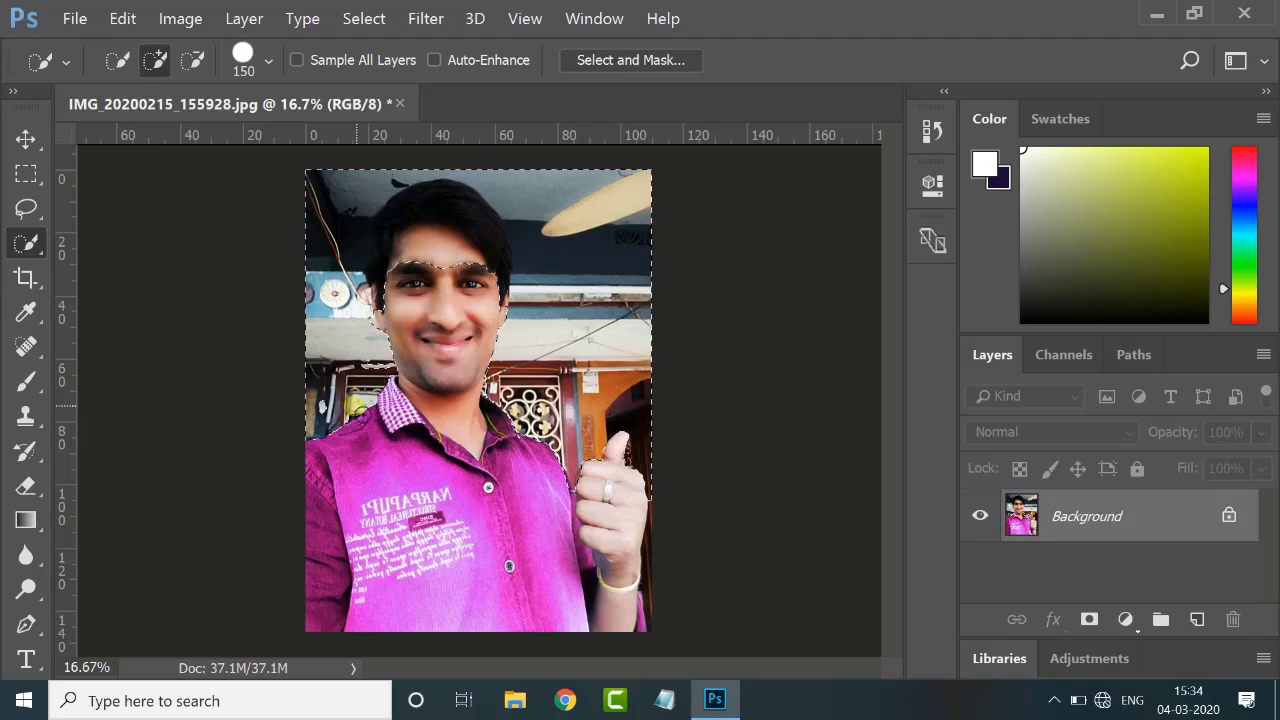
drag(655, 515, 648, 602)
key(alt)
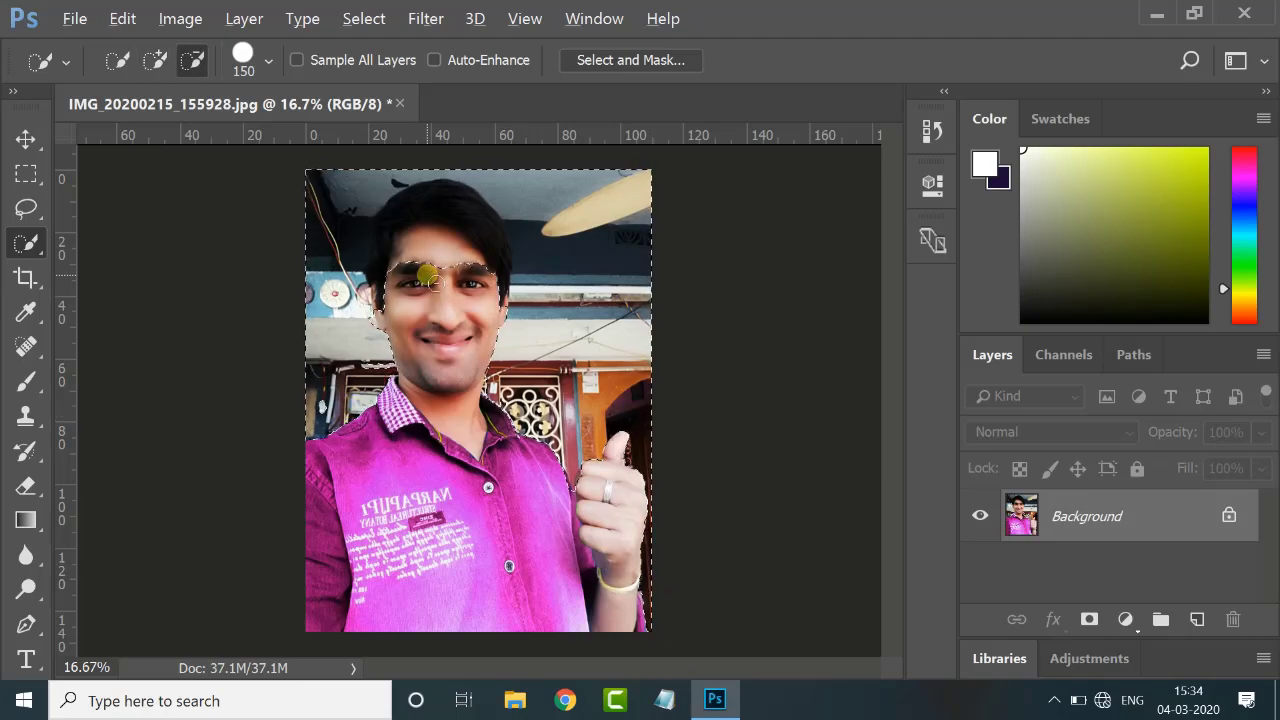
key(alt)
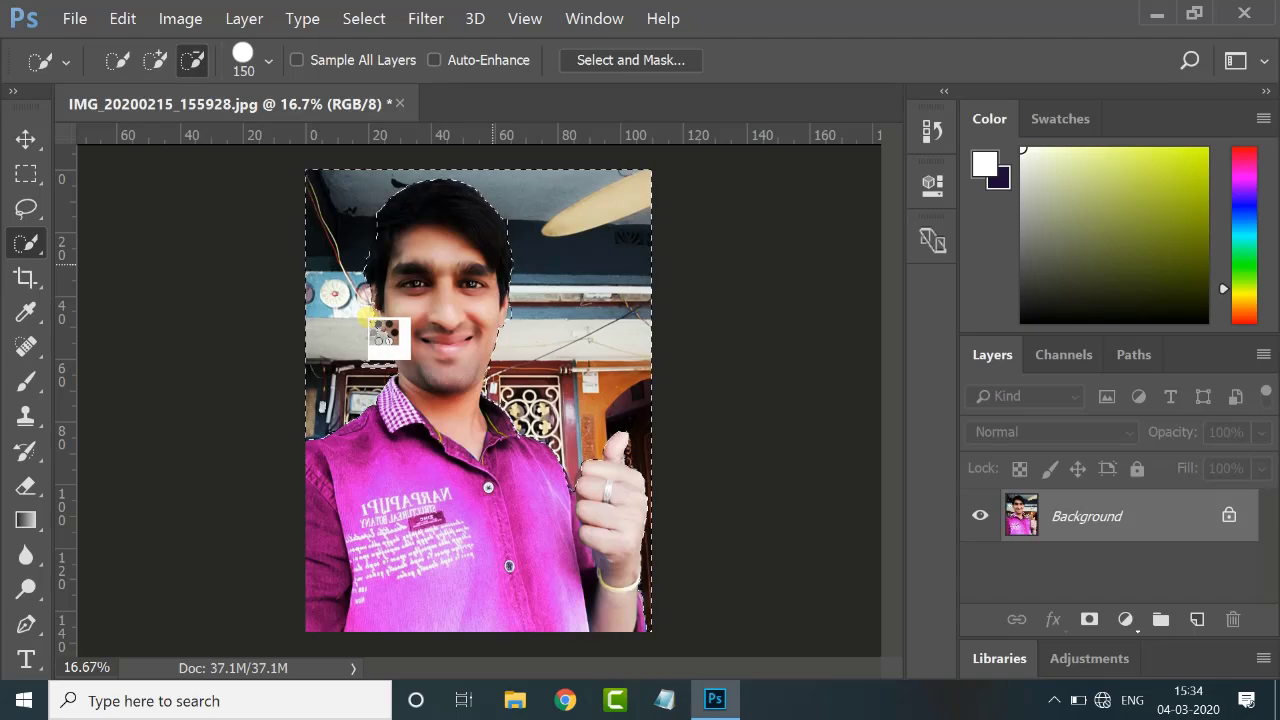
drag(366, 312, 369, 330)
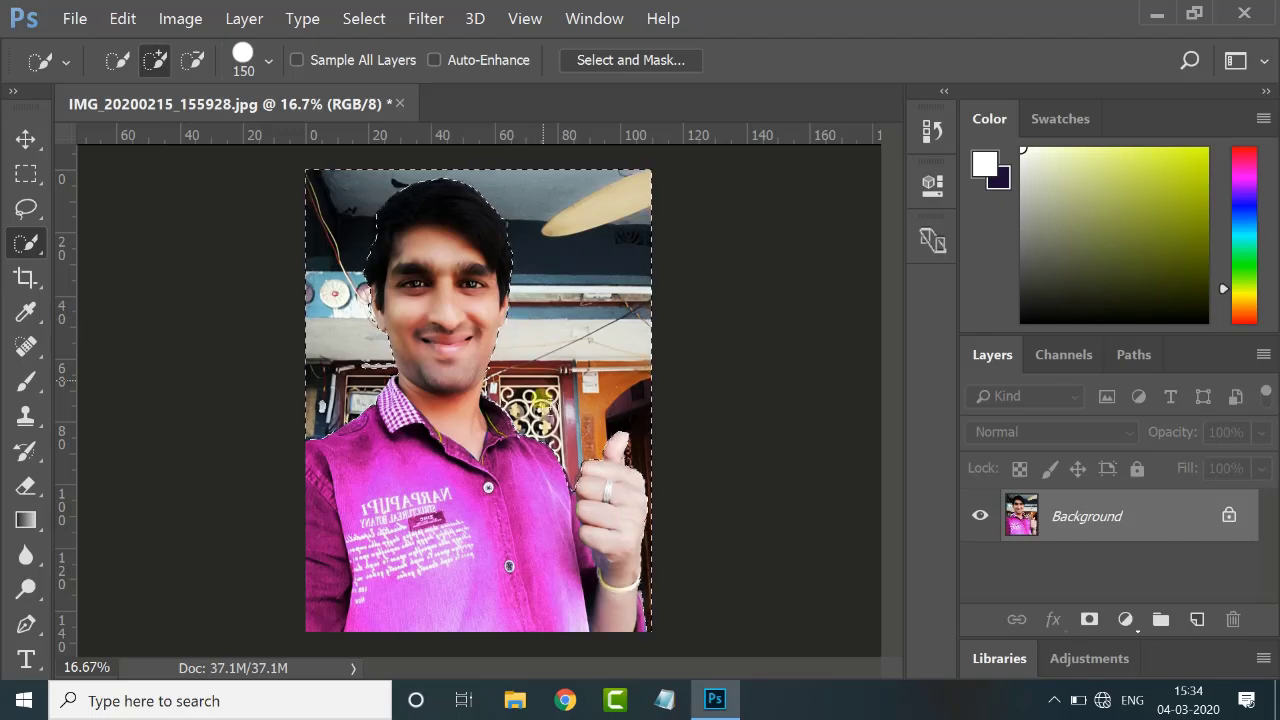
drag(588, 481, 591, 496)
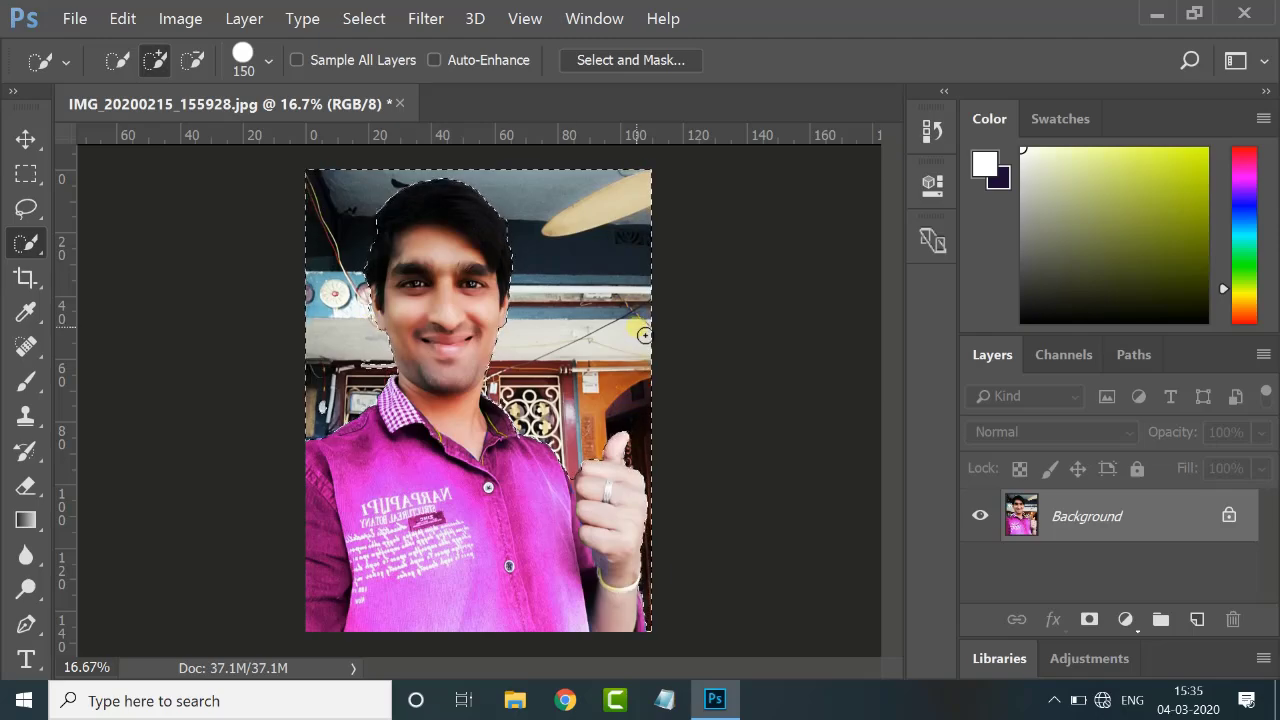
Blur the selected background with a Gaussian Blur of 26.3 pixels radius
click(424, 19)
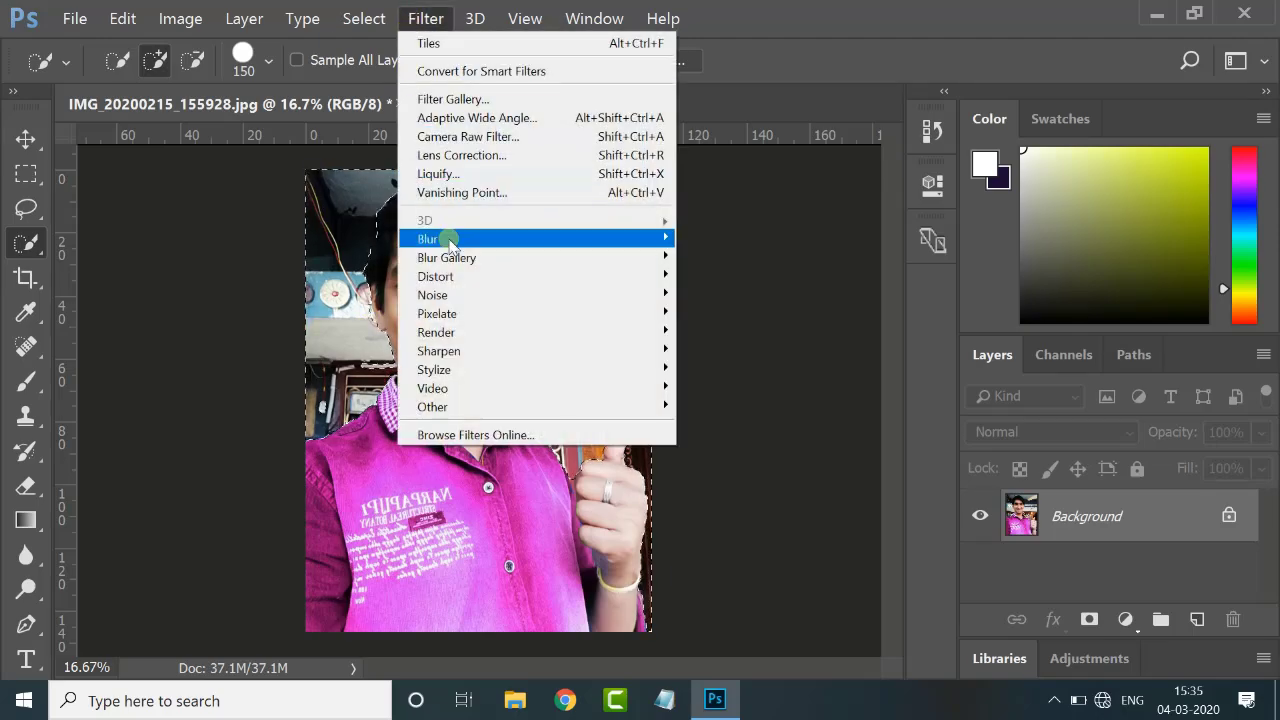
mouse_move(449, 245)
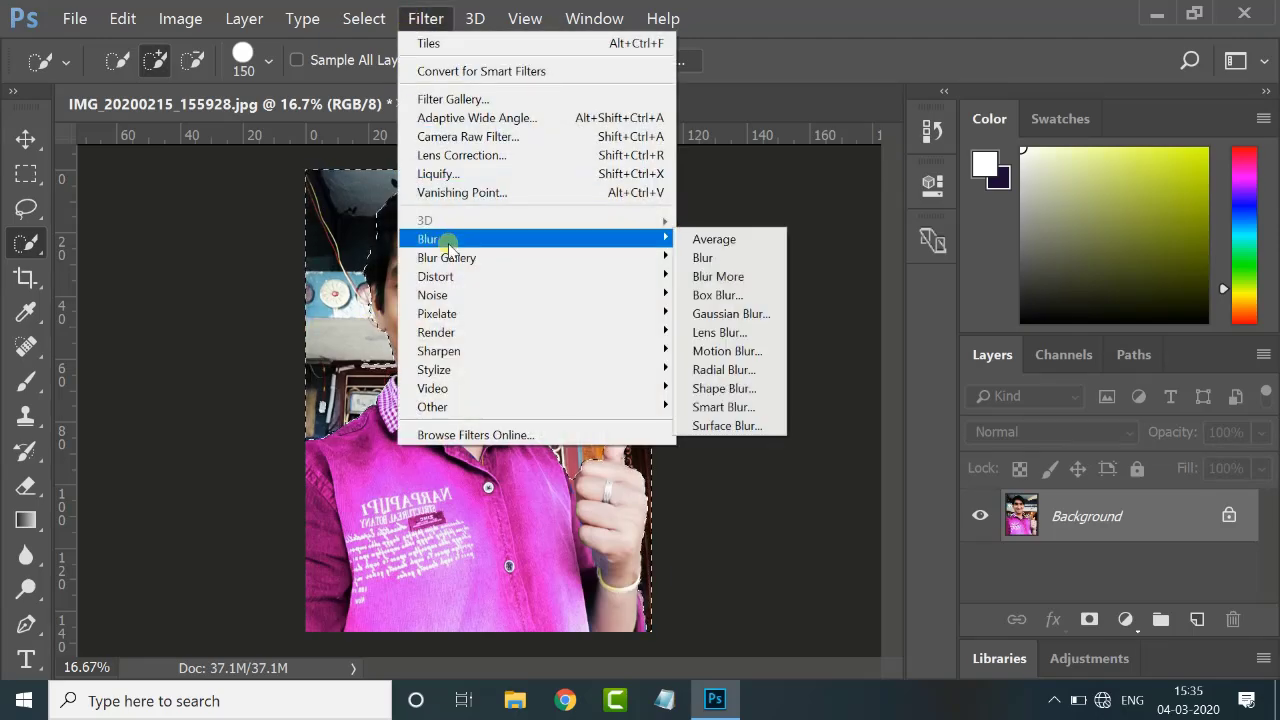
click(728, 316)
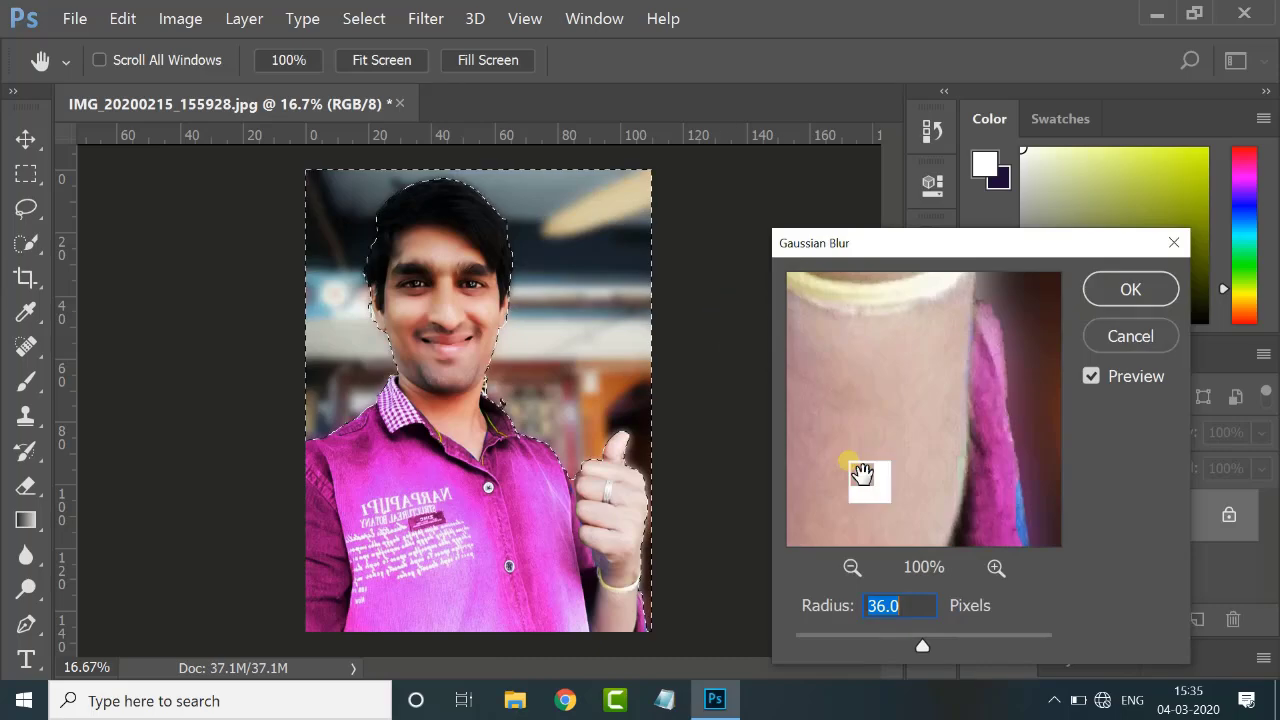
mouse_move(926, 652)
mouse_down()
mouse_move(866, 654)
mouse_move(909, 643)
mouse_up()
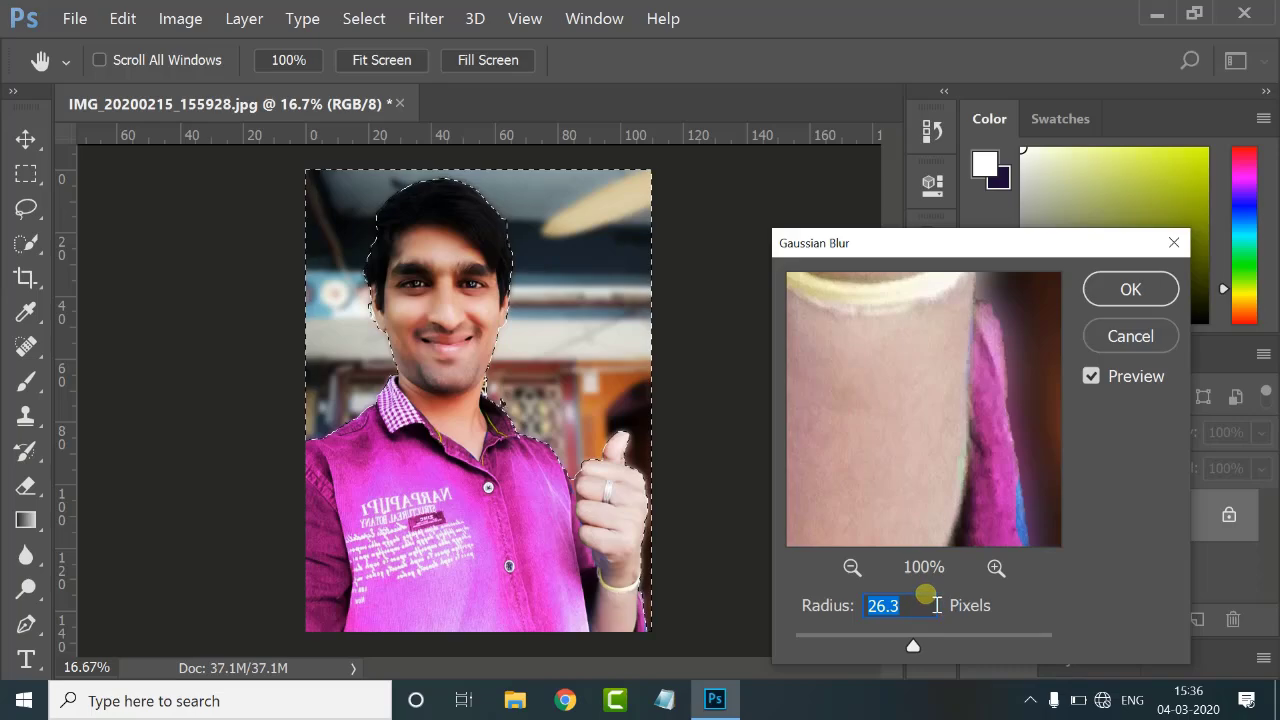
click(1128, 290)
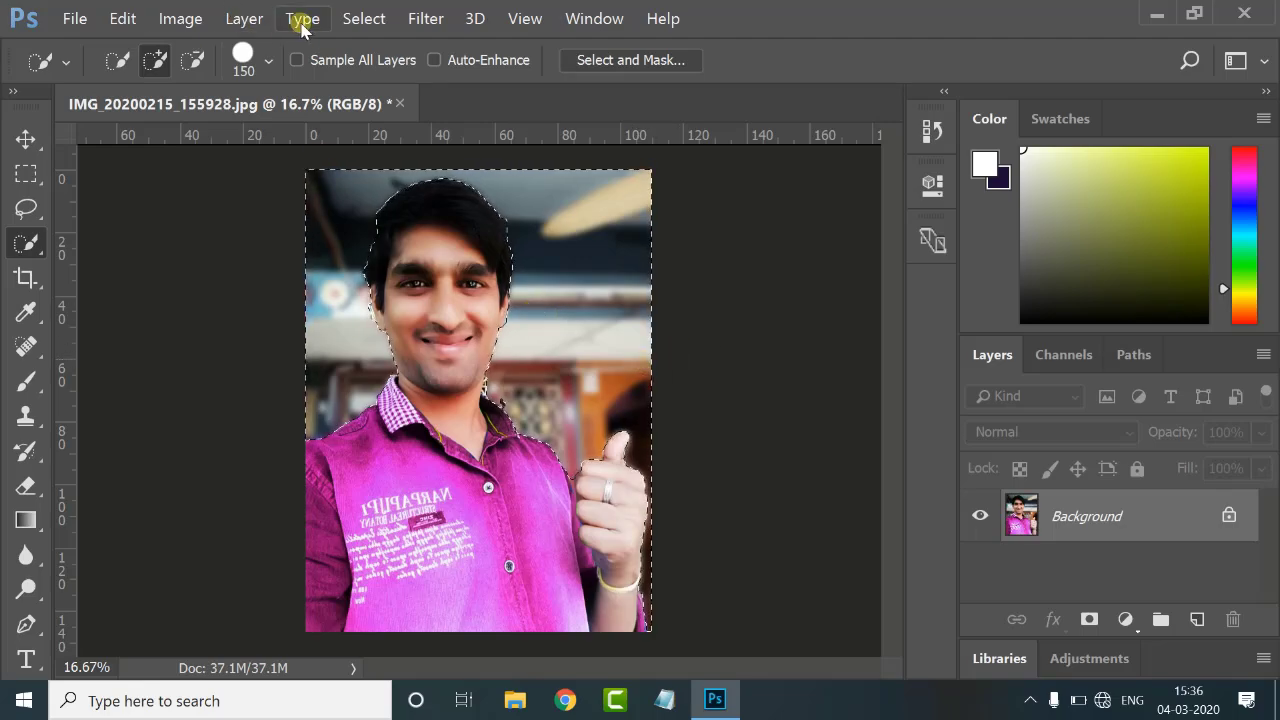
click(365, 19)
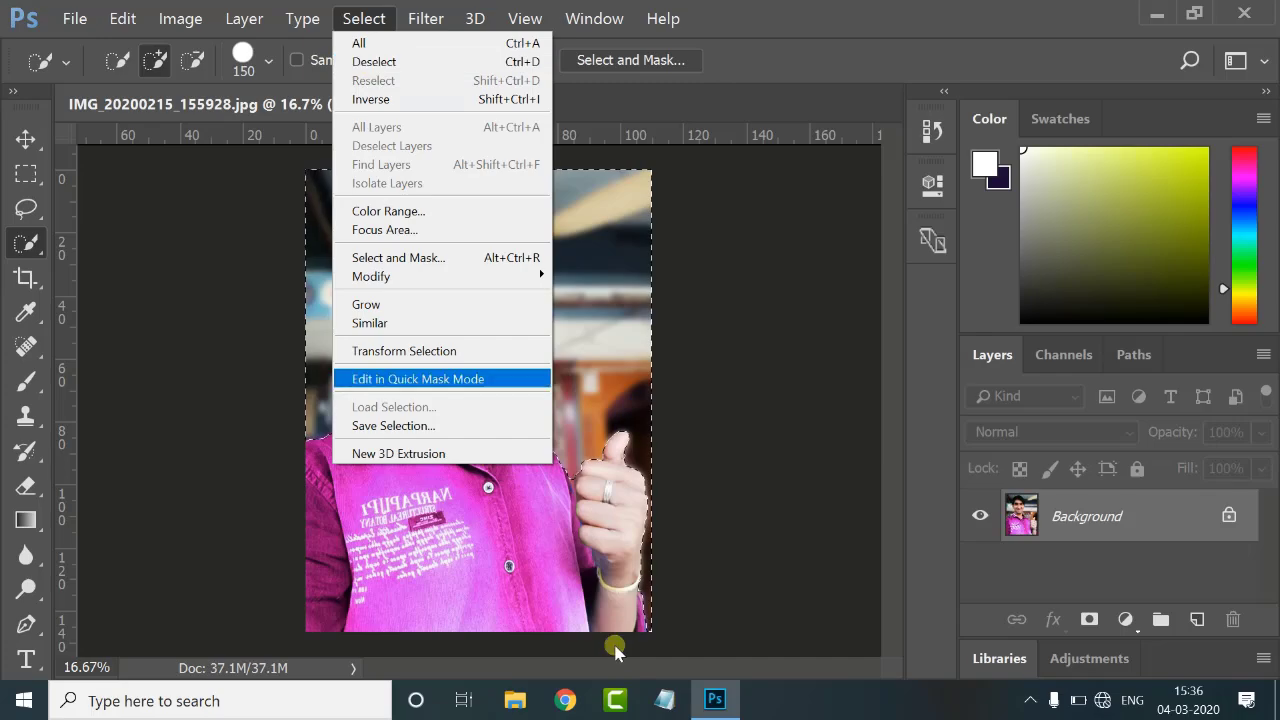
click(719, 625)
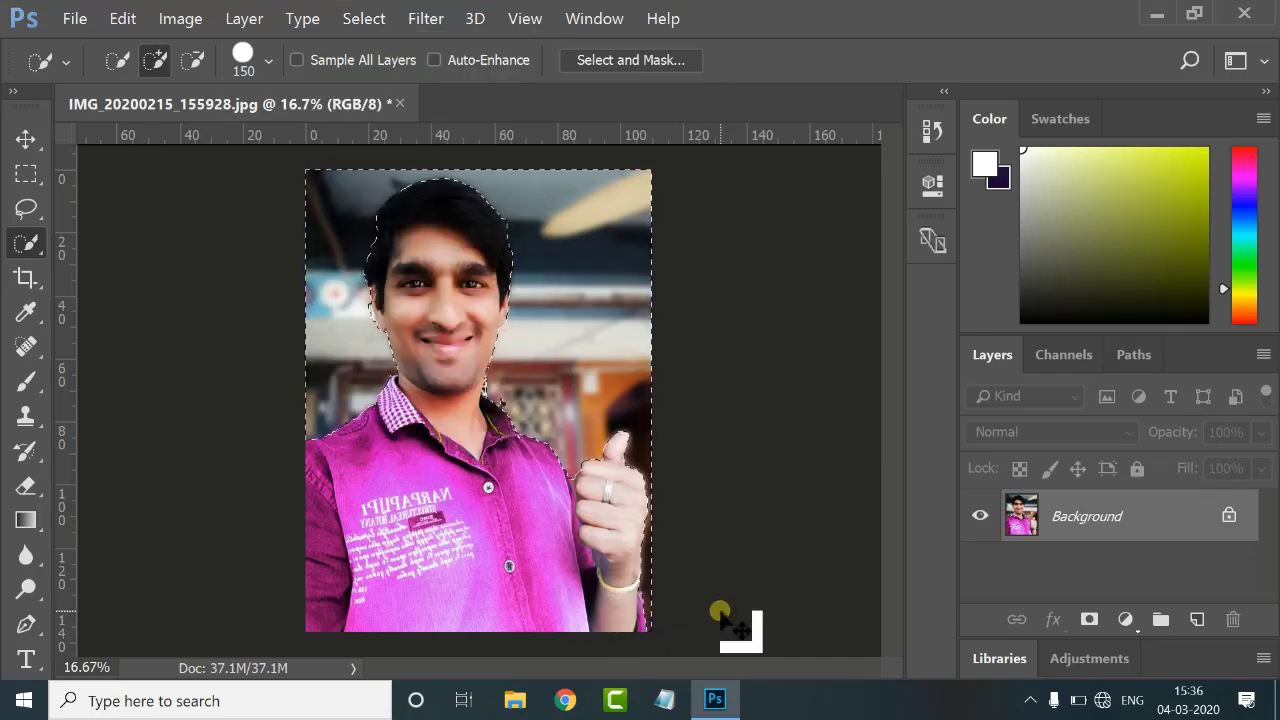
Reshape the face in Liquify: forehead -86, face width 17, nose height -40, lower lip -51, mouth width 8 and chin height -52
click(430, 18)
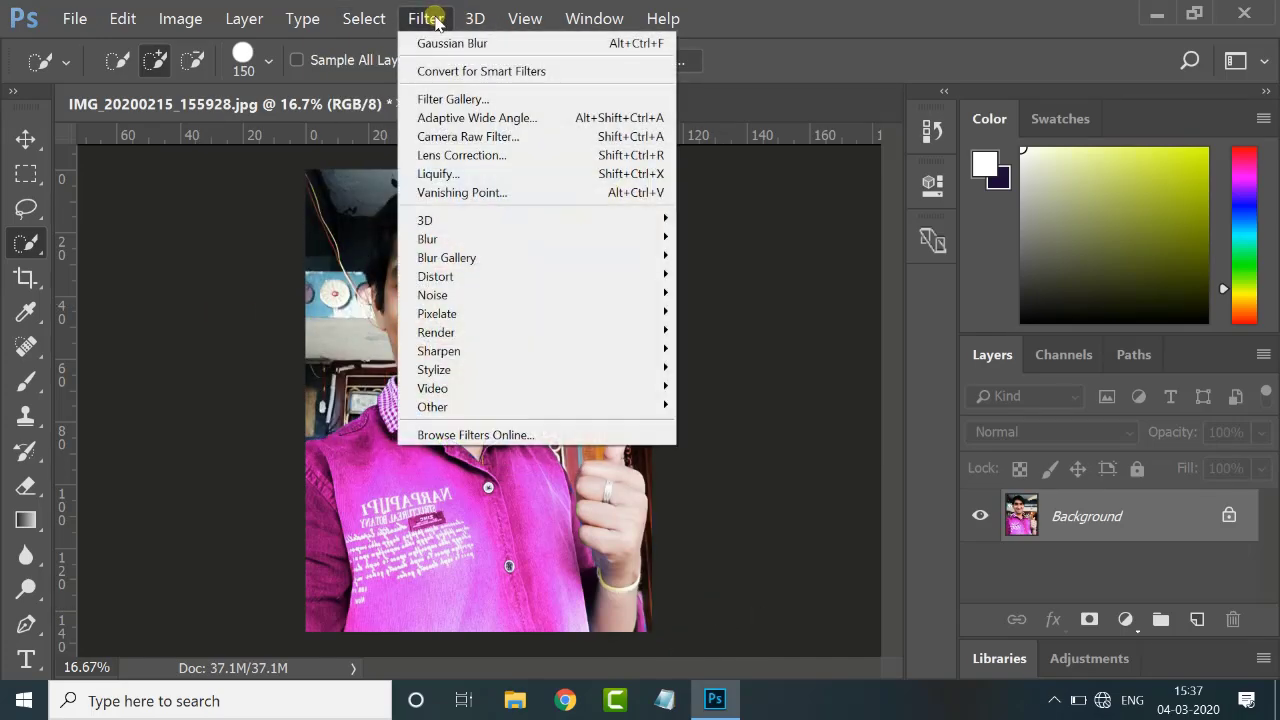
click(440, 174)
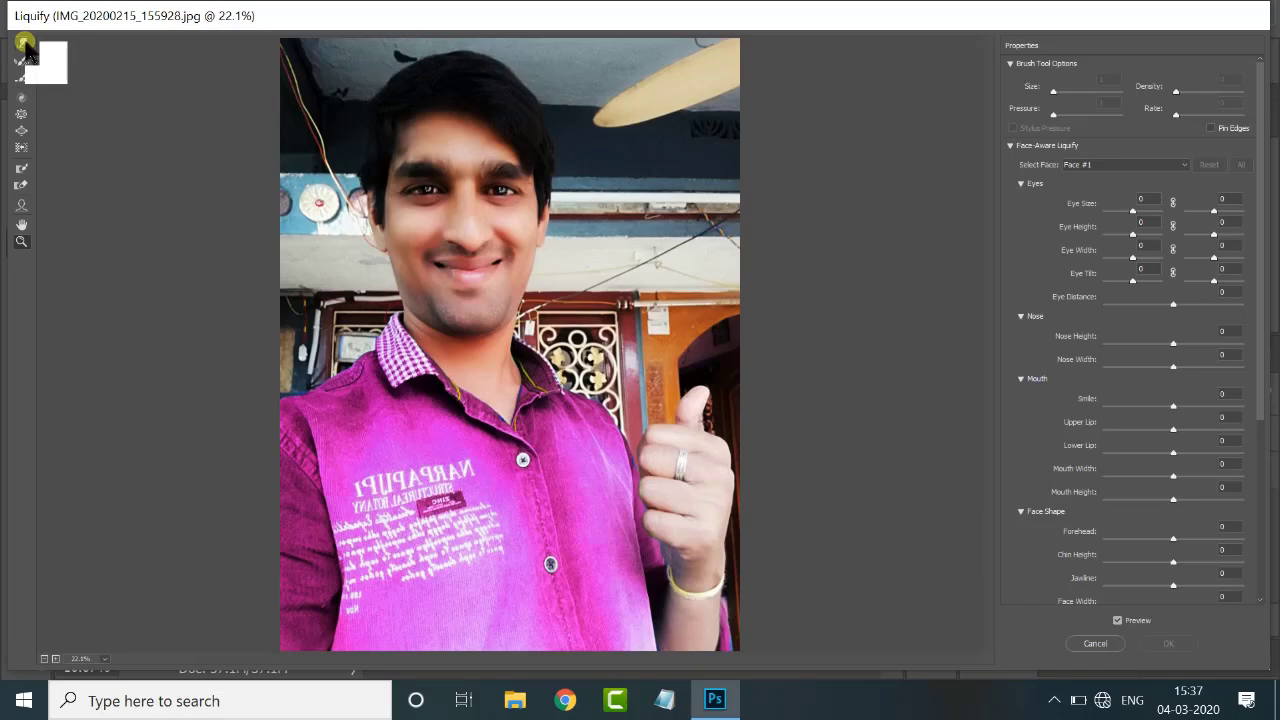
click(22, 210)
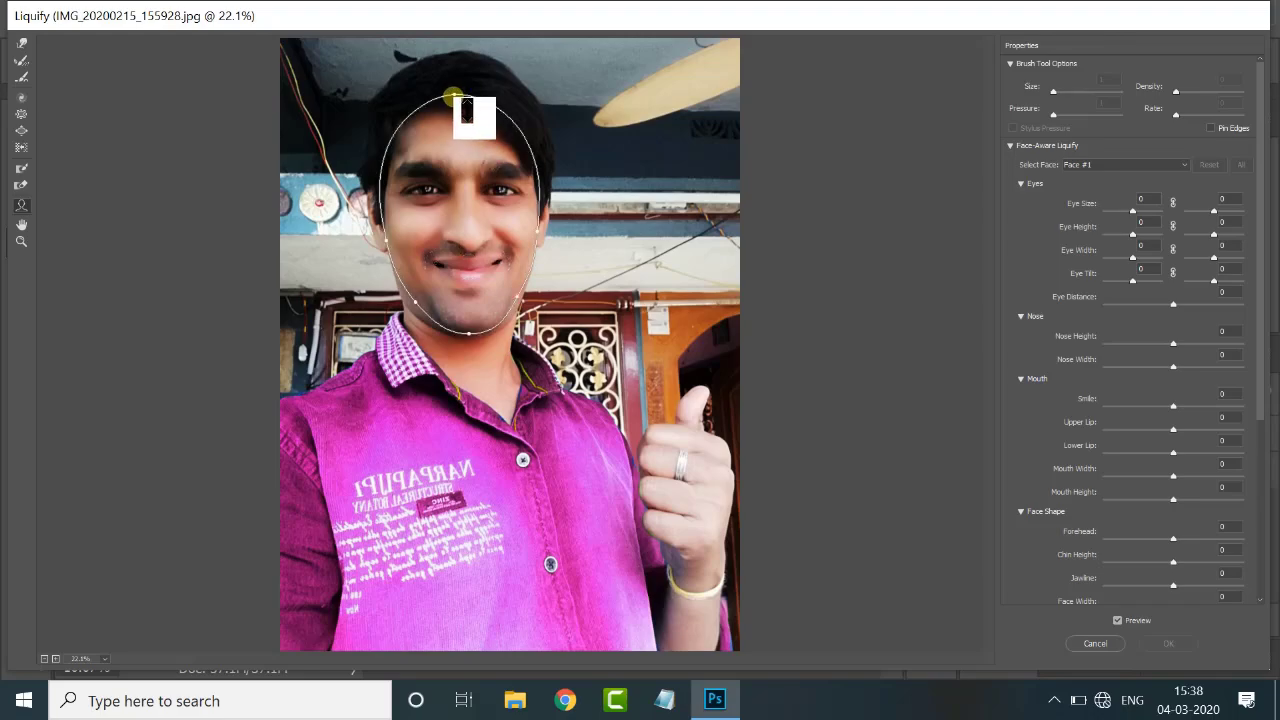
mouse_move(454, 96)
mouse_down()
mouse_move(464, 113)
mouse_move(466, 71)
mouse_move(466, 111)
mouse_up()
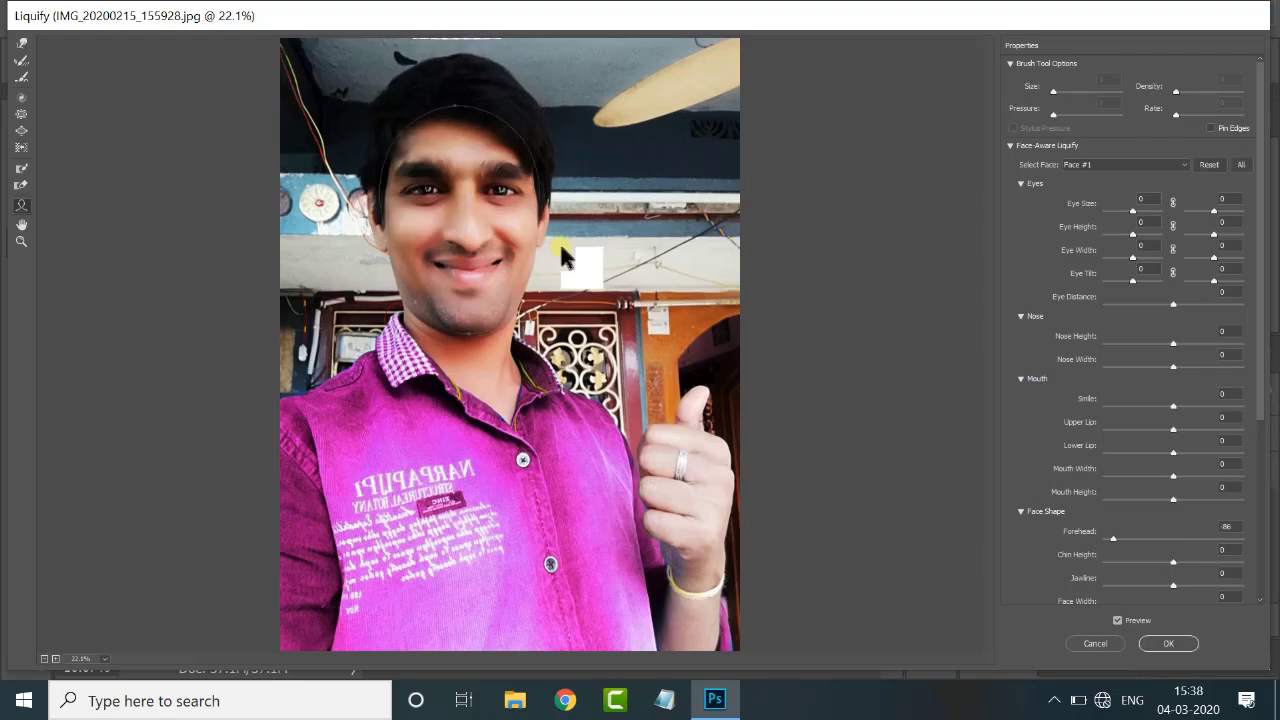
drag(552, 244, 477, 254)
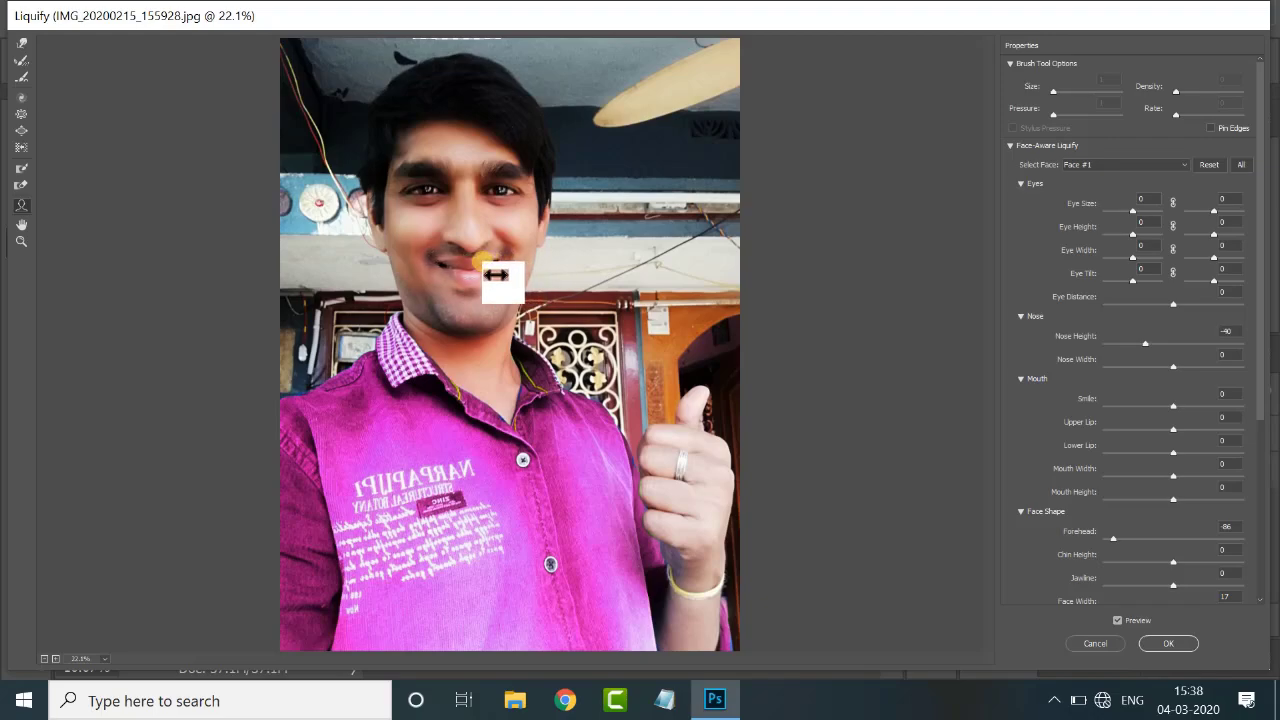
mouse_move(517, 275)
mouse_down()
mouse_move(548, 269)
mouse_move(517, 277)
mouse_move(539, 275)
mouse_move(491, 314)
mouse_move(493, 331)
mouse_move(489, 290)
mouse_move(490, 340)
mouse_move(475, 308)
mouse_move(480, 354)
mouse_move(481, 317)
mouse_move(483, 340)
mouse_up()
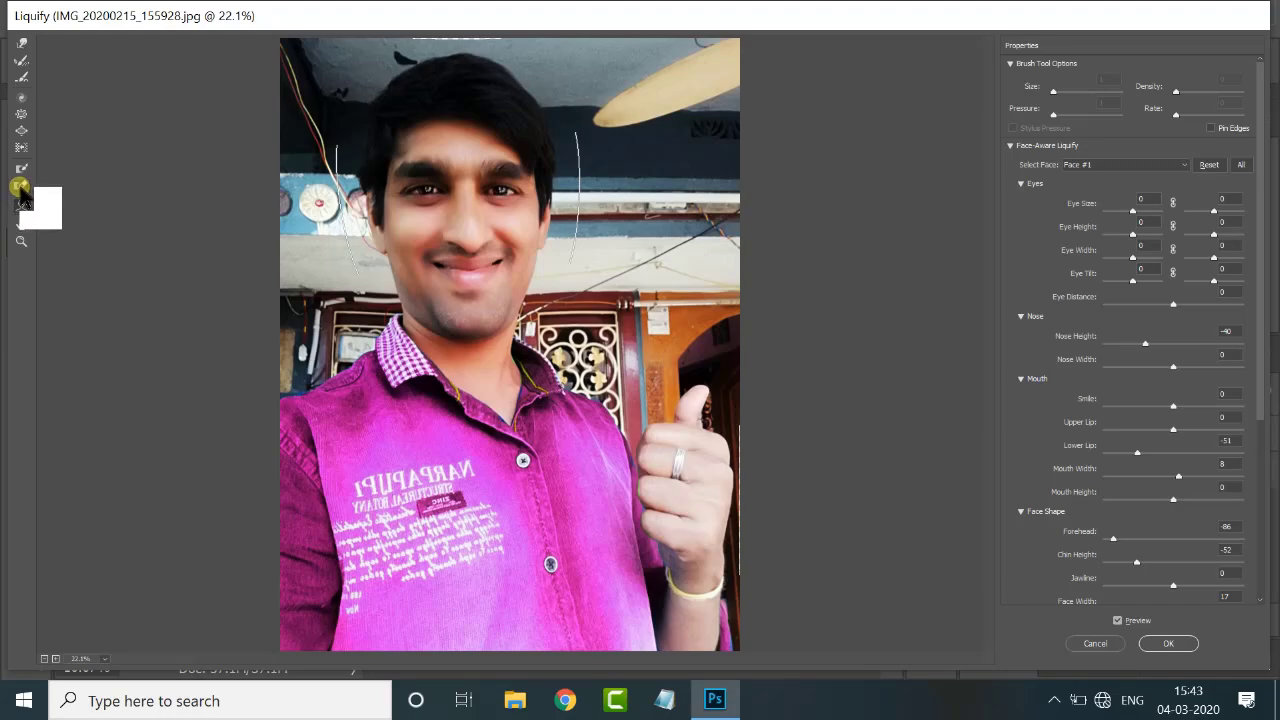
Try Liquify's Pucker tool at size 400 and Reconstruct tool at size 700 around the mouth, and the Bloat tool at size 300 on the eyes
click(22, 115)
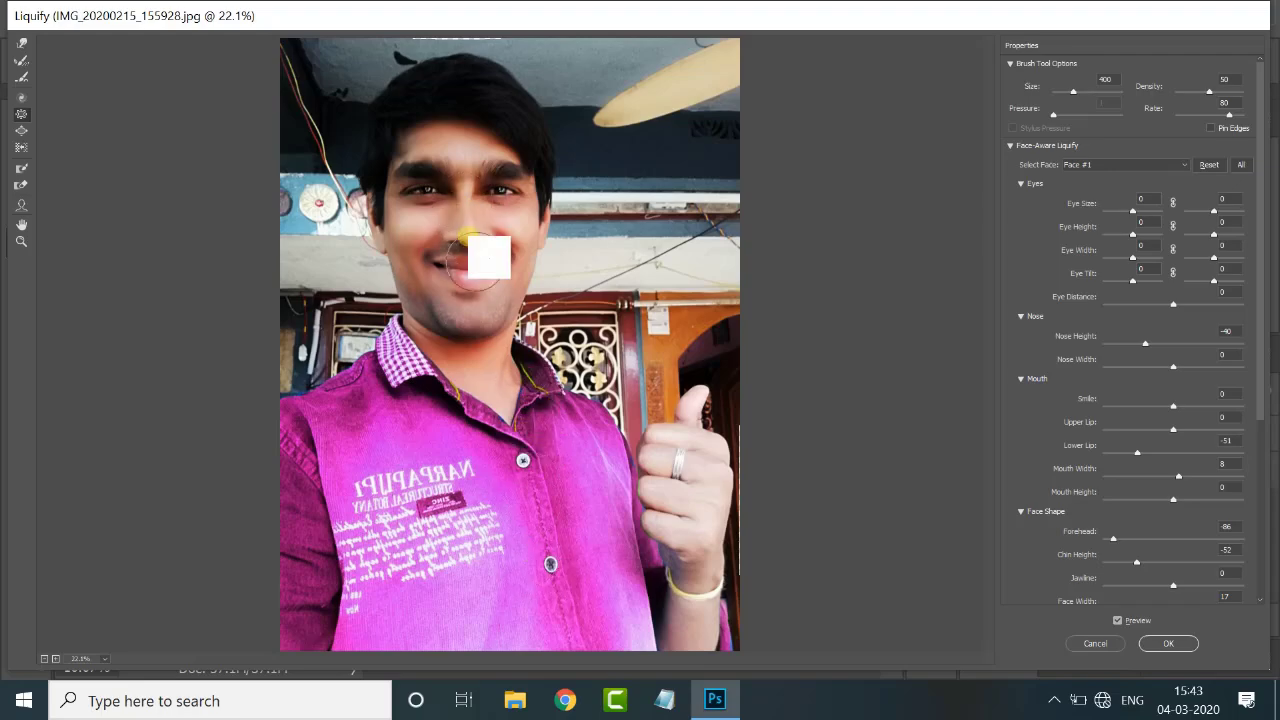
click(21, 60)
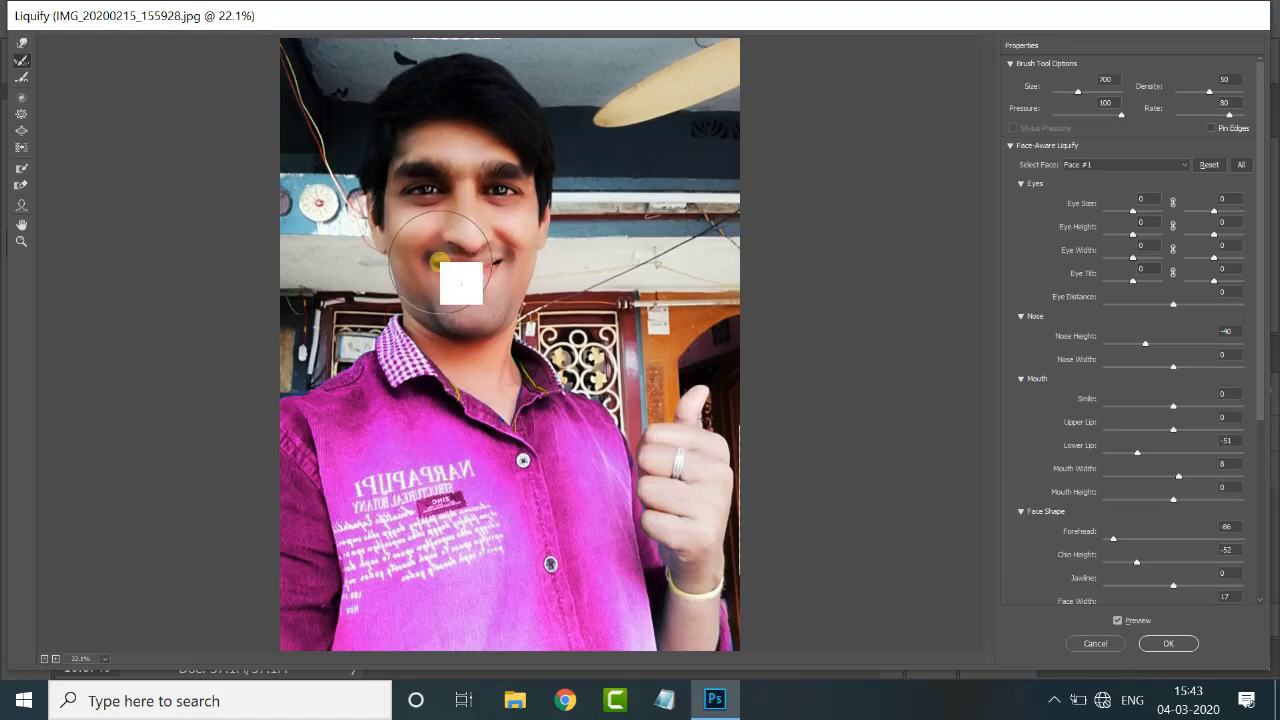
click(21, 131)
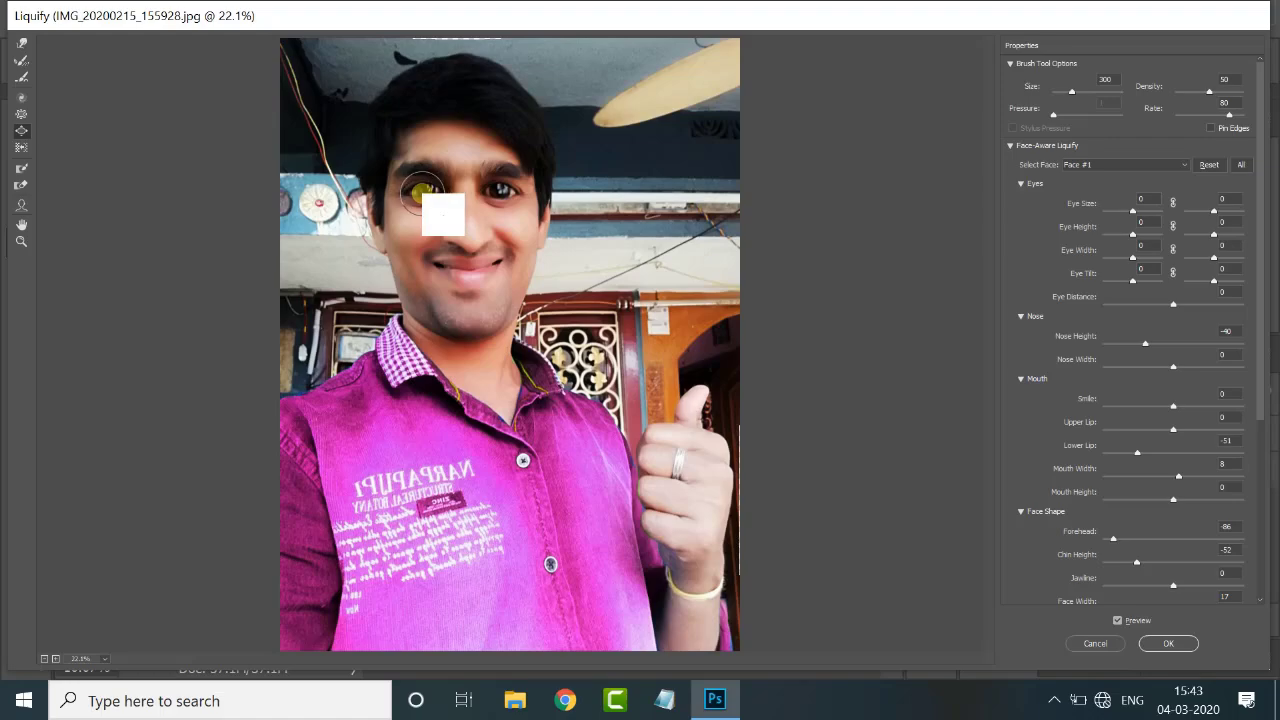
key(alt+space)
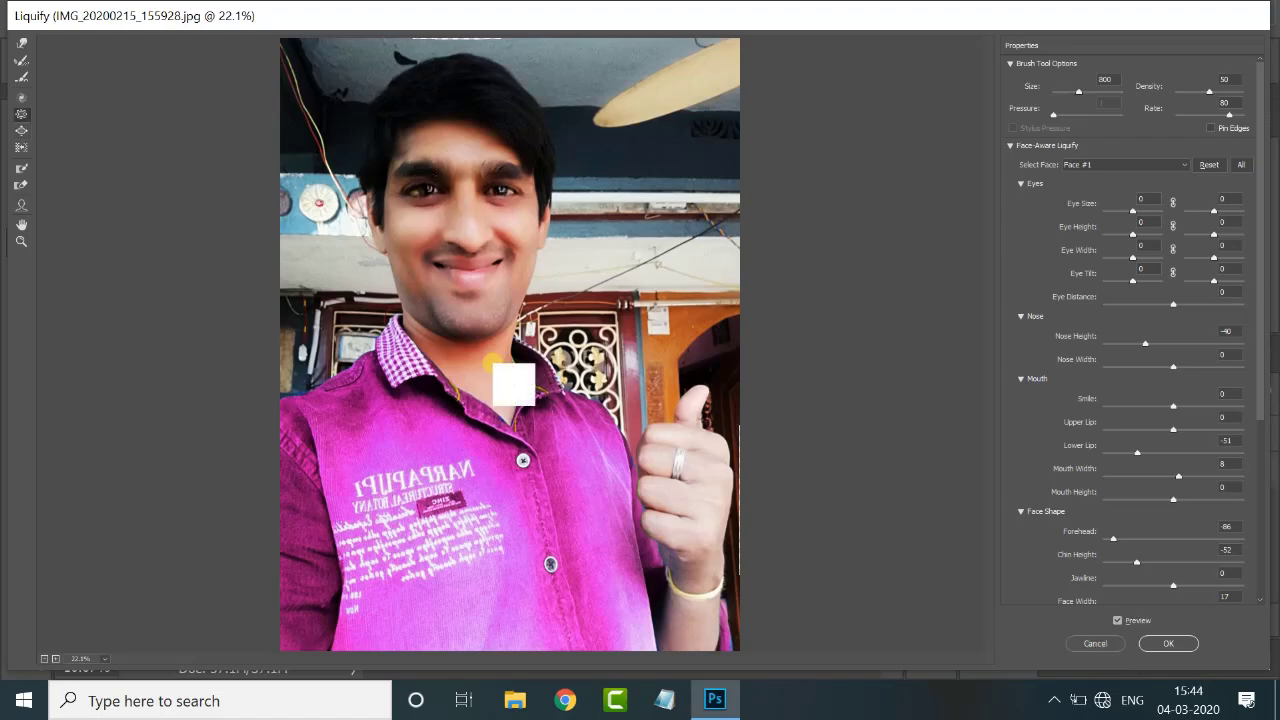
Try the Twirl Clockwise tool at brush size 607 on both eyes and undo the distortions
click(14, 99)
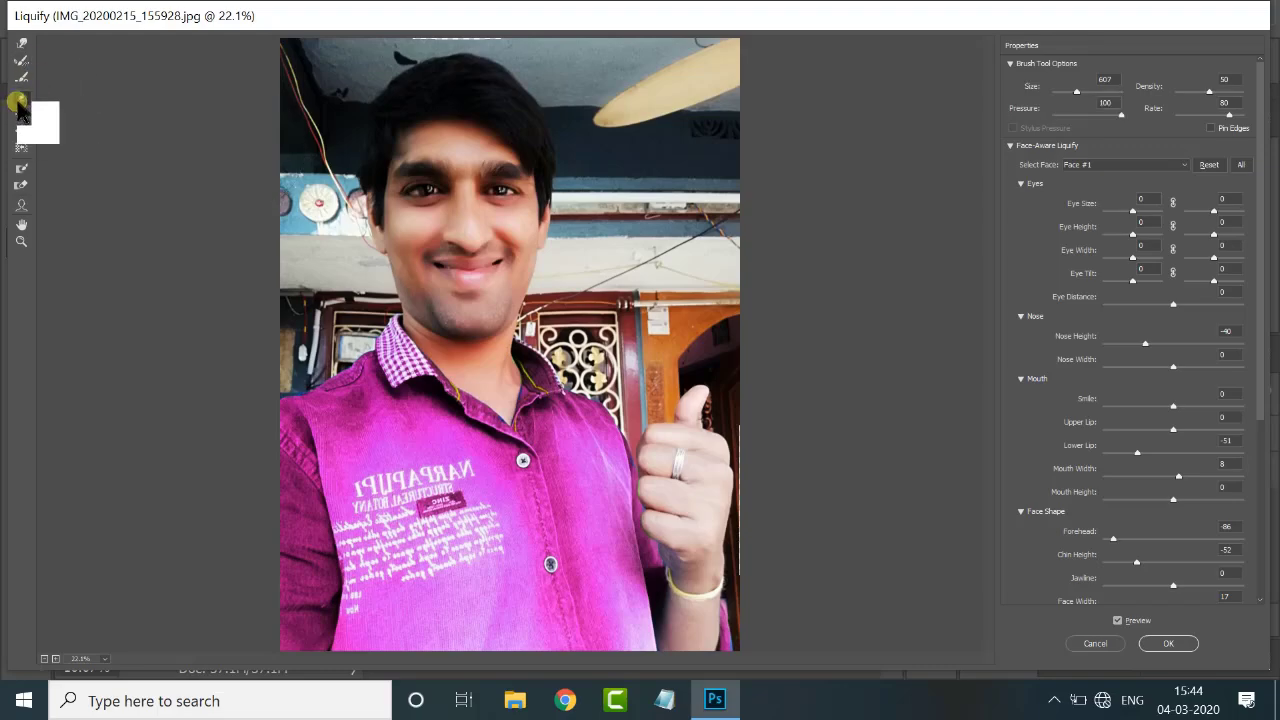
click(434, 195)
click(507, 193)
key(ctrl+alt+z)
key(ctrl+alt+z)
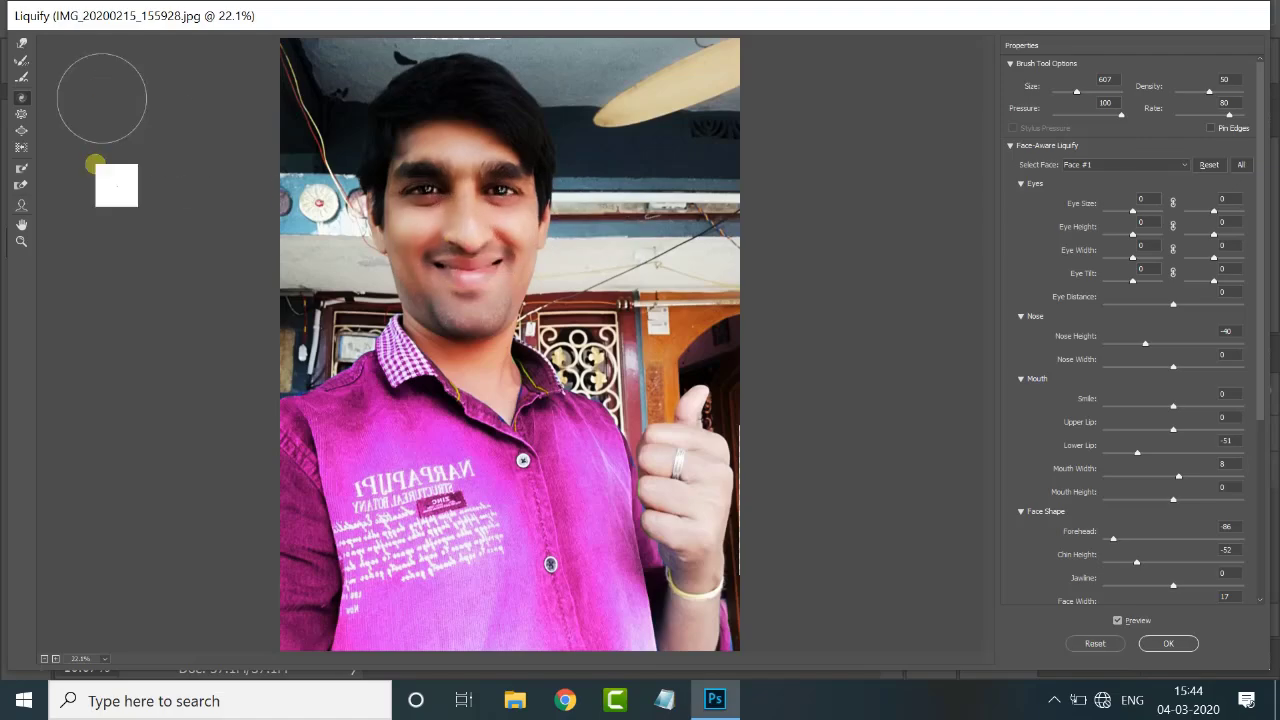
key(ctrl+alt+z)
key(ctrl+alt+z)
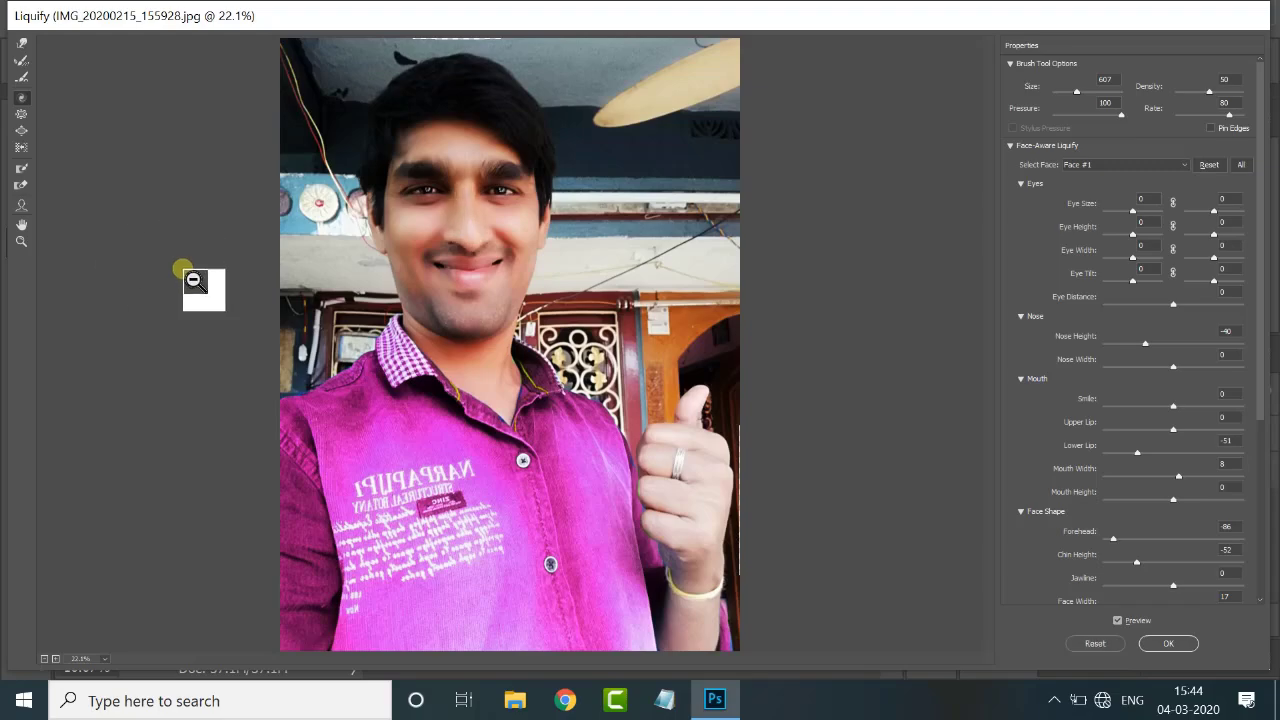
Enlarge the head slightly with the Bloat tool at brush size 1400, and switch to the Pucker tool at size 800
click(21, 131)
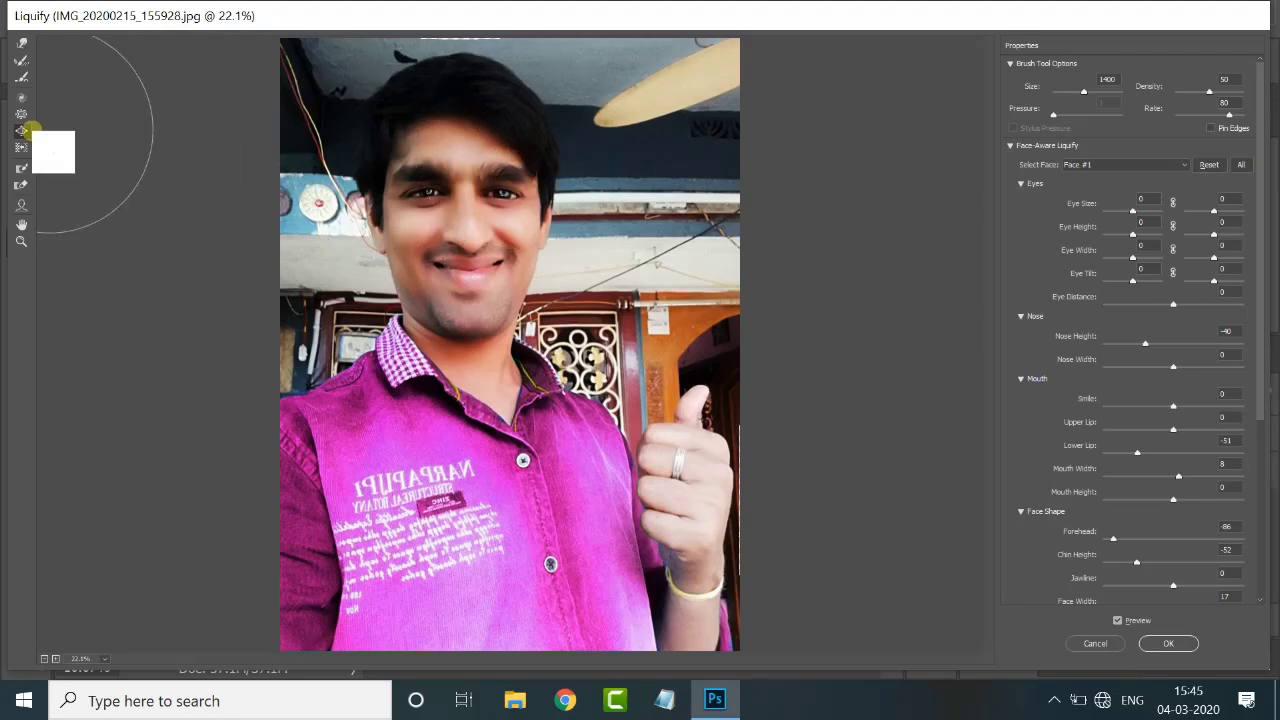
click(22, 116)
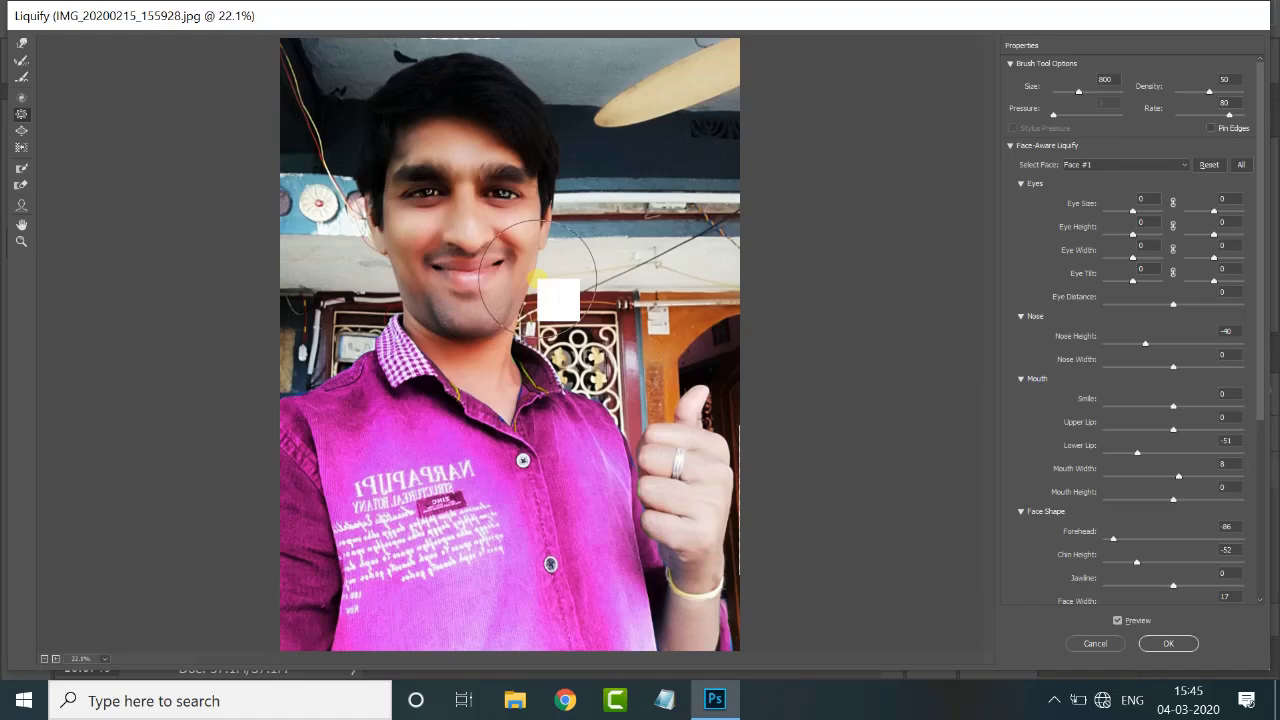
Pull the chin downward with the Forward Warp tool at brush size 1000
click(22, 45)
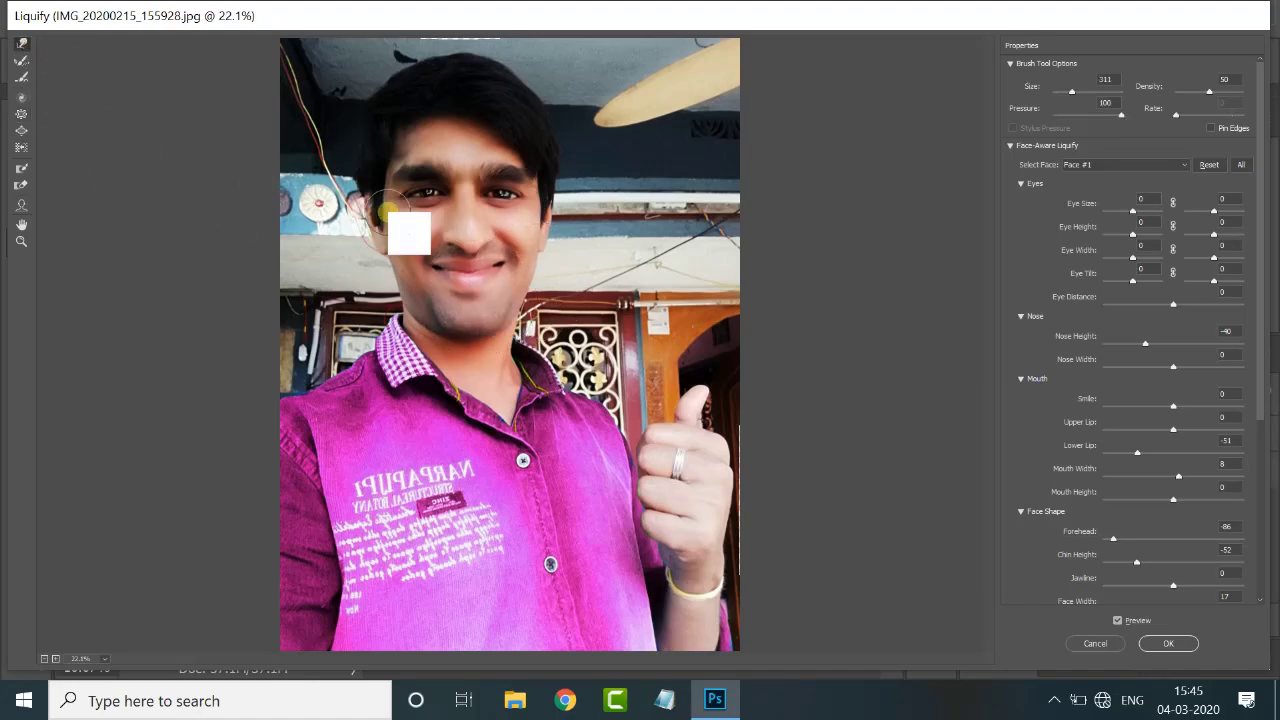
key(bracketright)
key(bracketright)
key(bracketright)
key(bracketright)
key(bracketright)
key(bracketright)
key(bracketright)
key(bracketright)
key(bracketright)
key(bracketright)
key(bracketright)
key(bracketright)
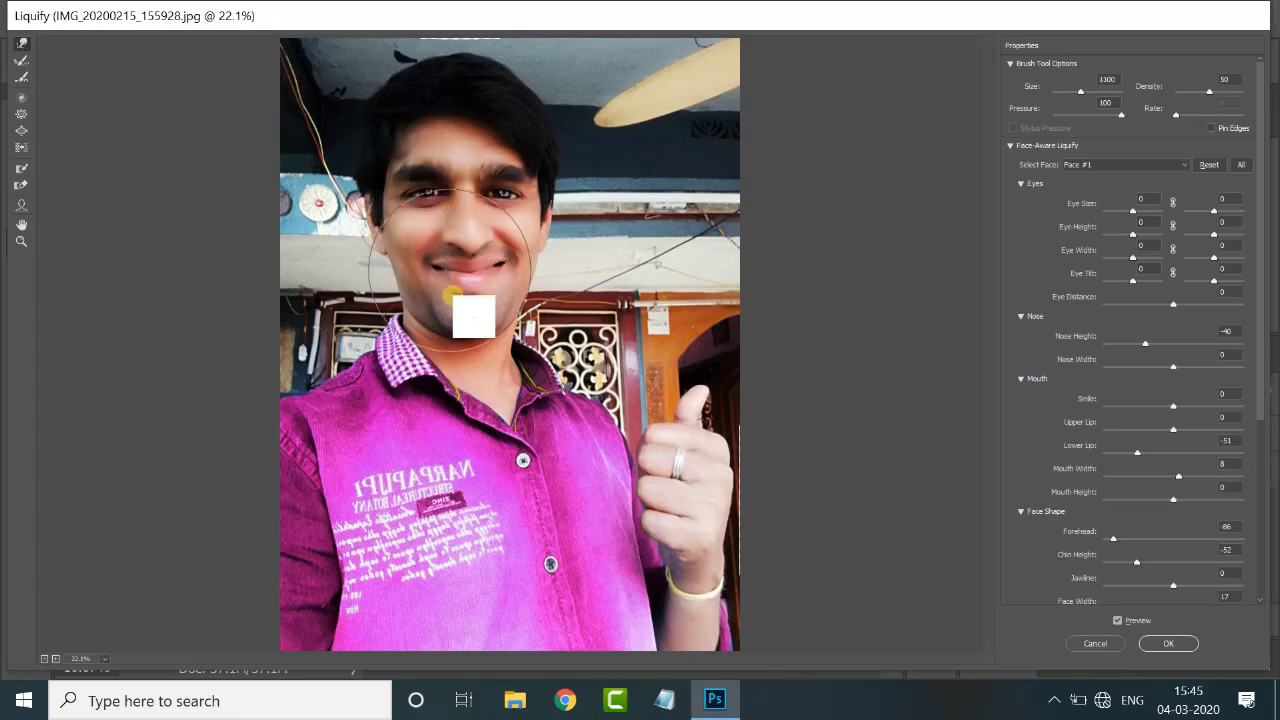
key(bracketleft)
key(bracketleft)
key(bracketleft)
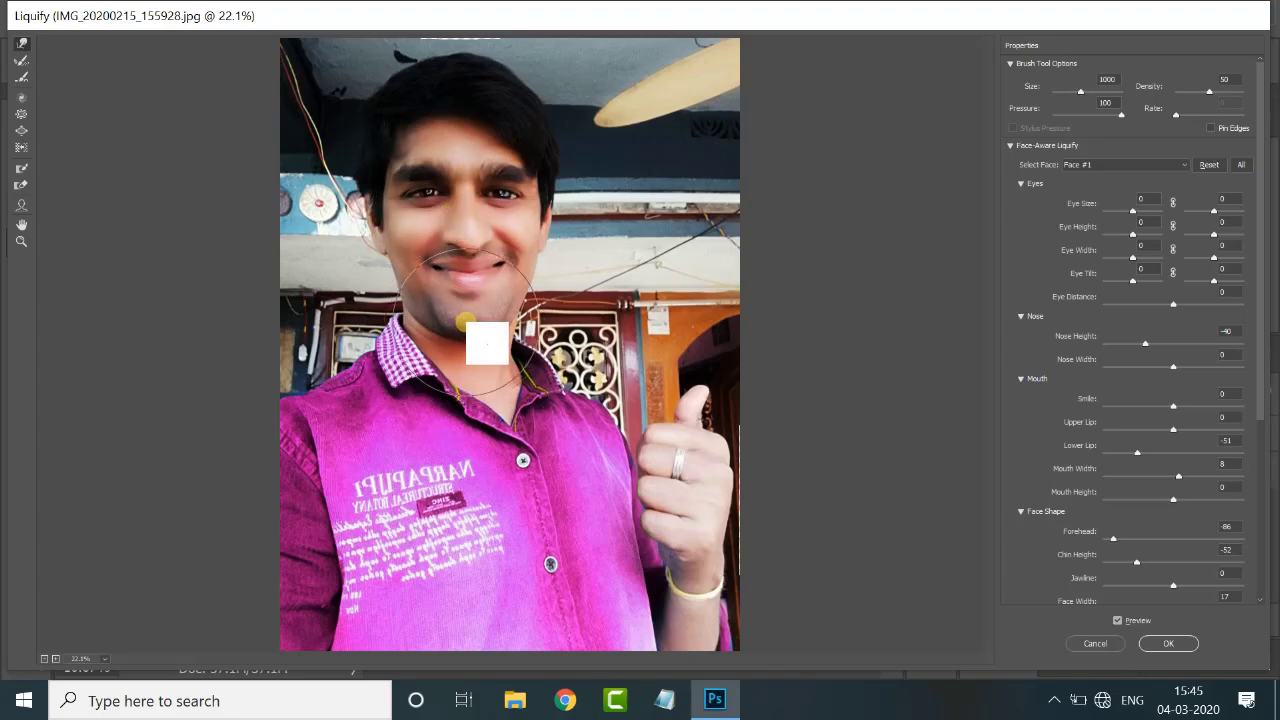
drag(465, 328, 466, 349)
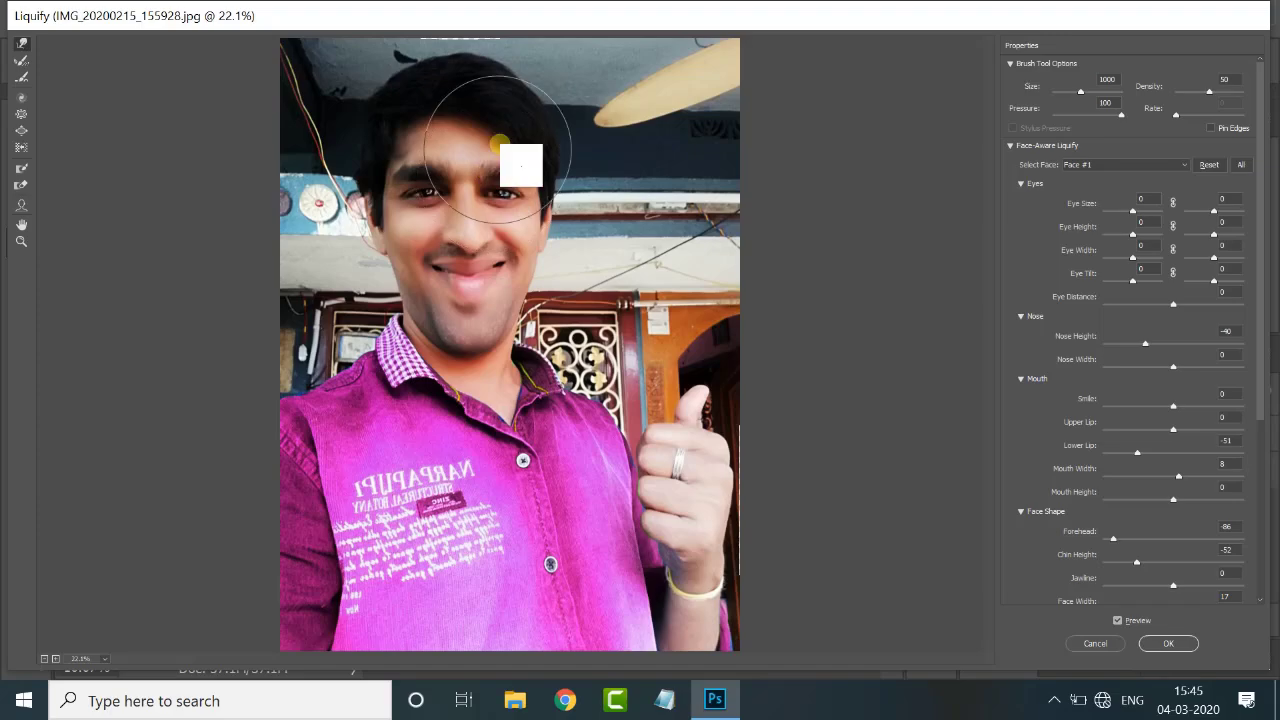
Try pulling the hair outward on both sides of the head with Liquify's Forward Warp tool at brush size 1000
drag(508, 131, 543, 124)
mouse_move(394, 151)
mouse_down()
mouse_move(460, 86)
mouse_move(458, 72)
mouse_move(457, 103)
mouse_move(540, 147)
mouse_move(550, 120)
mouse_move(362, 162)
mouse_up()
Switch to Liquify's Bloat tool and try smaller and larger brush sizes, ending at 1000
click(22, 131)
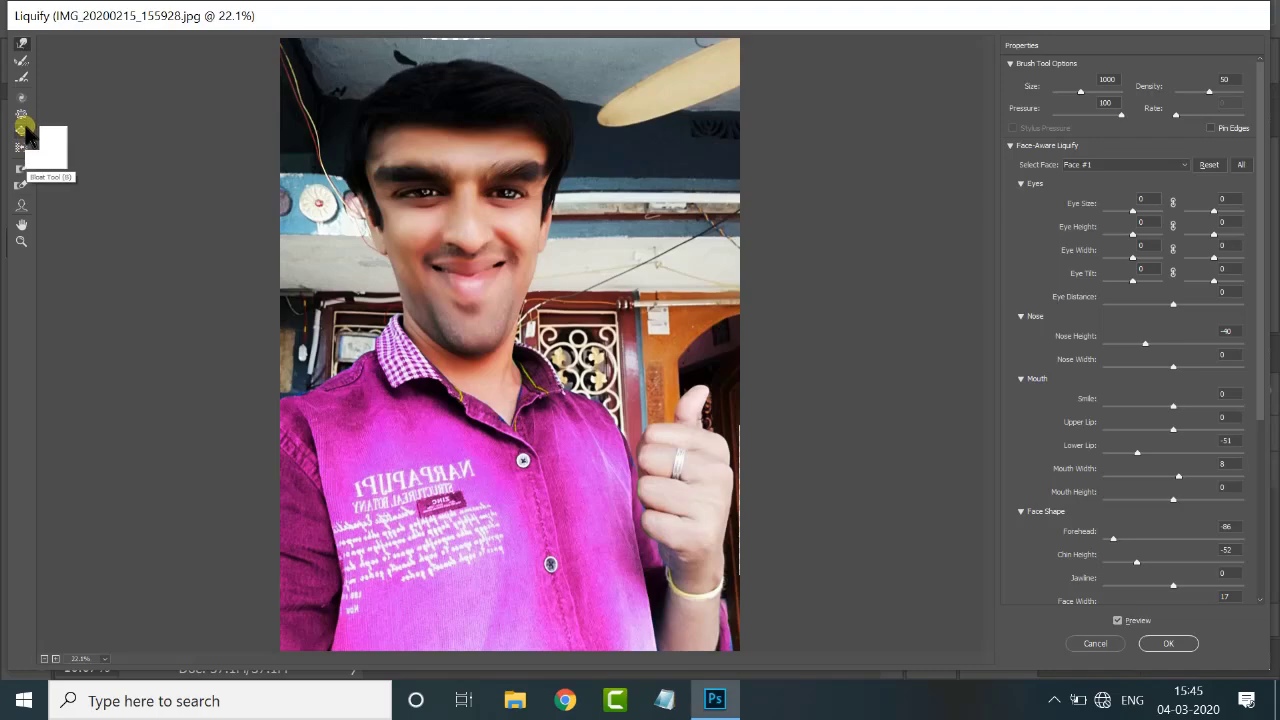
key(bracketleft)
key(bracketleft)
key(bracketleft)
key(bracketleft)
key(bracketleft)
key(bracketleft)
key(bracketleft)
key(bracketright)
key(bracketright)
key(bracketright)
key(bracketright)
key(bracketright)
key(bracketright)
key(bracketright)
key(bracketright)
key(bracketright)
key(bracketright)
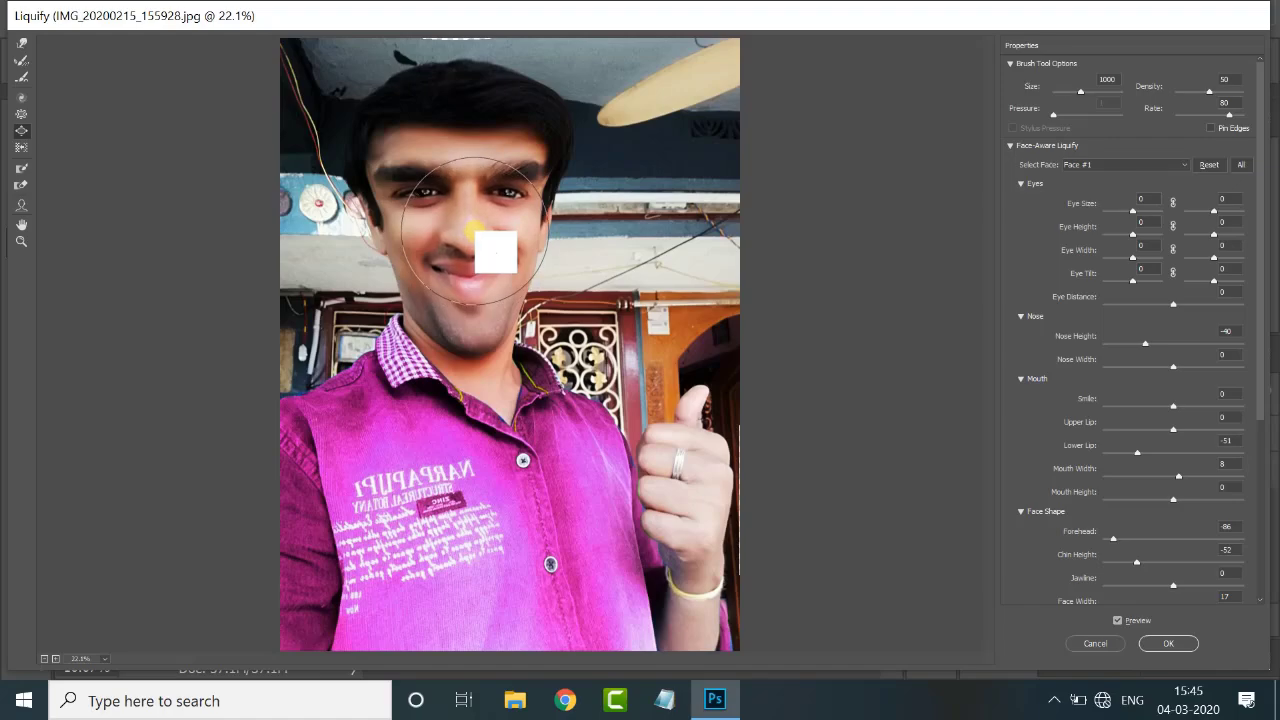
Try shrinking the nose and mouth area with the Pucker tool at brush size 800, and cancel the Liquify edits
click(21, 114)
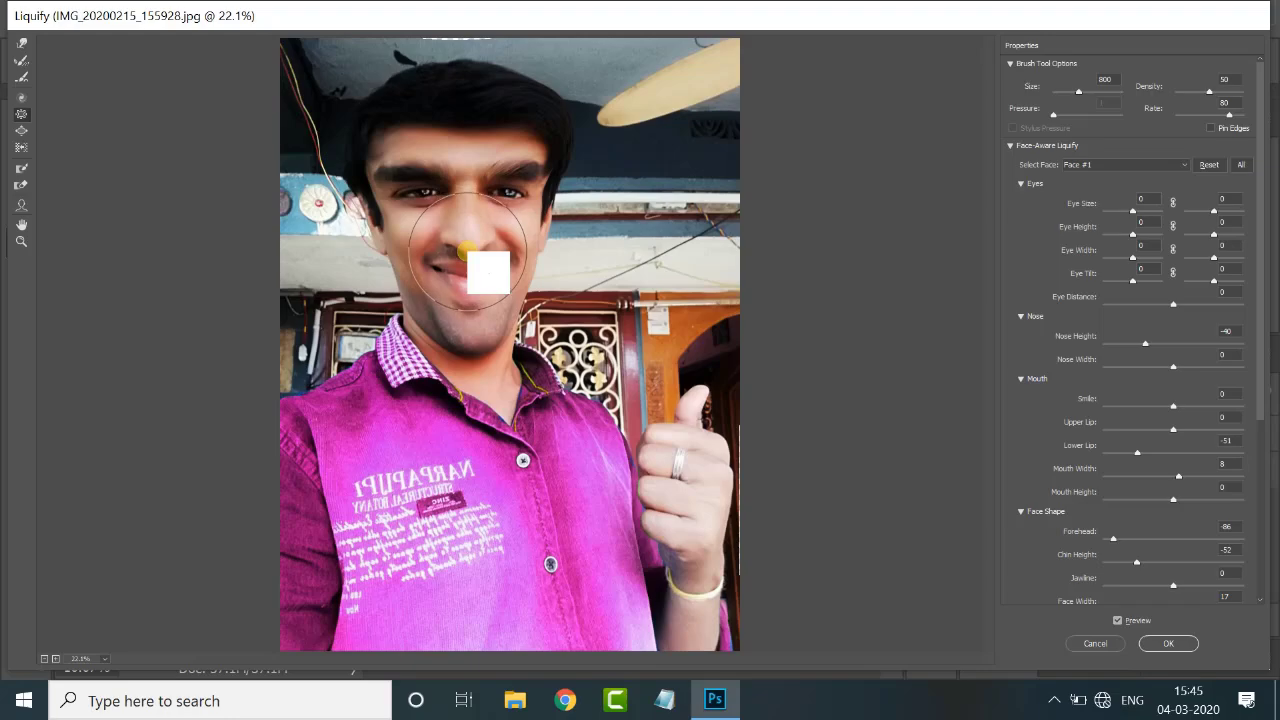
click(465, 250)
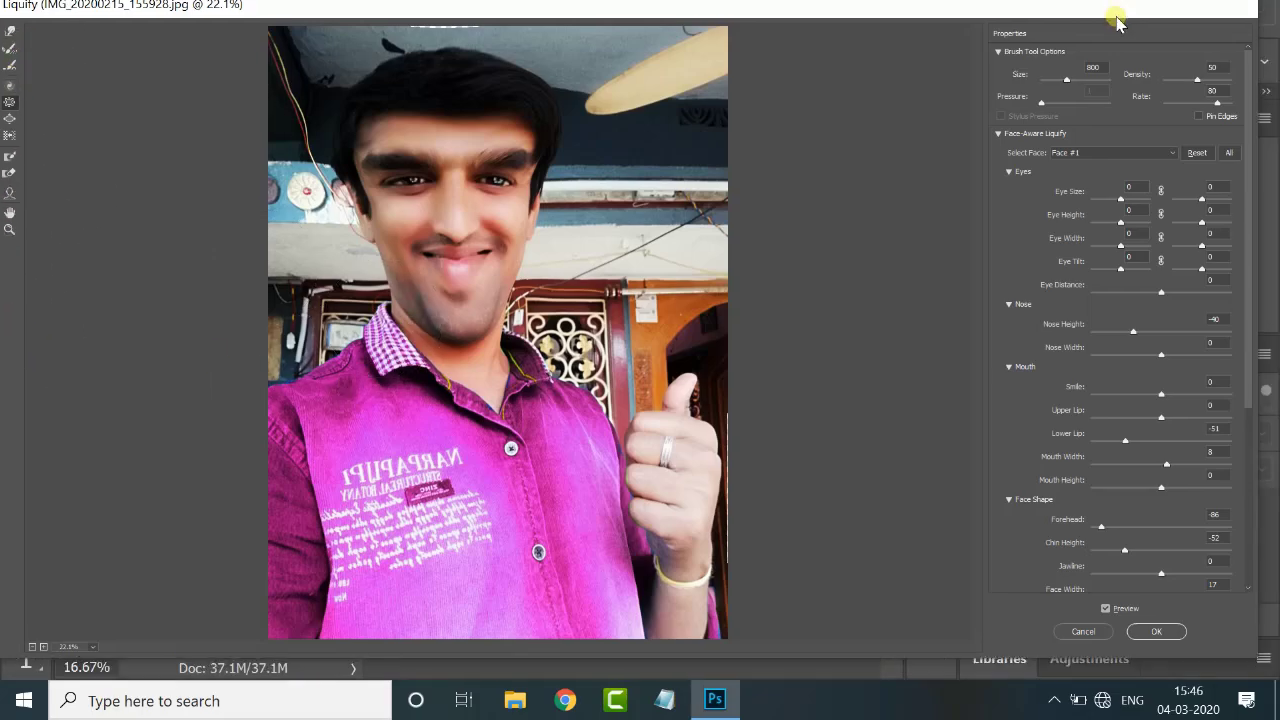
click(1100, 646)
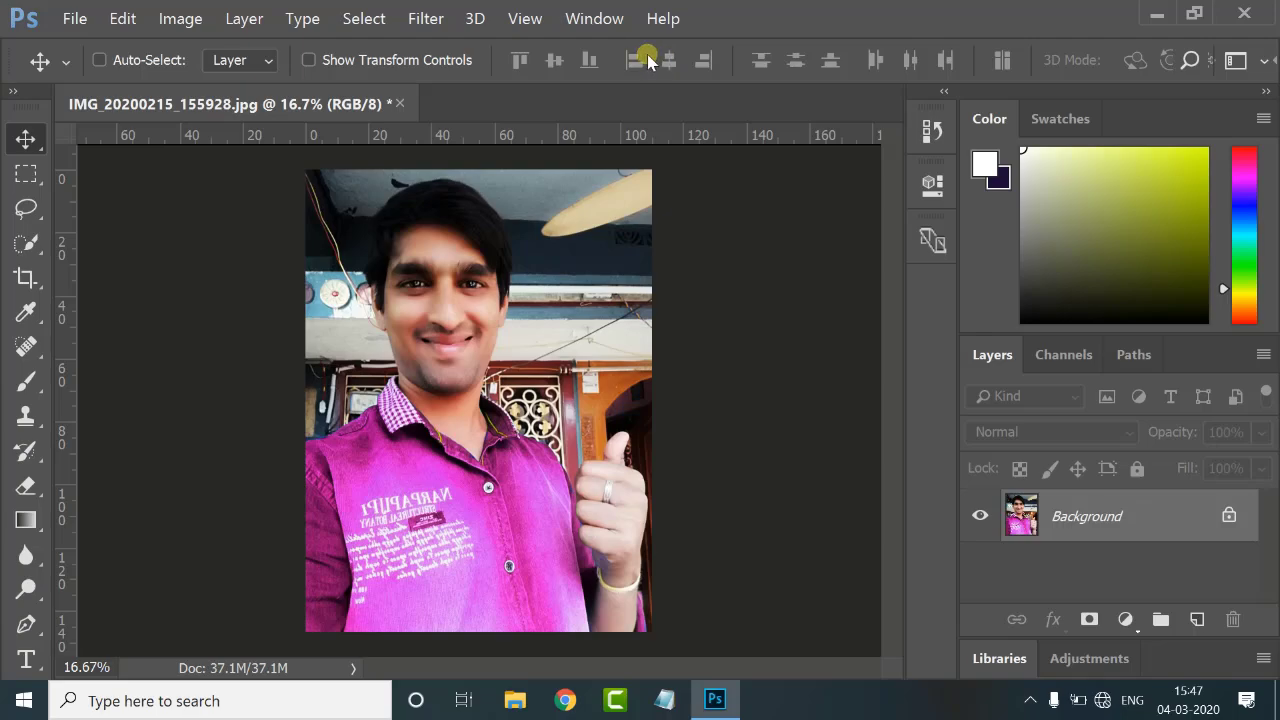
click(22, 660)
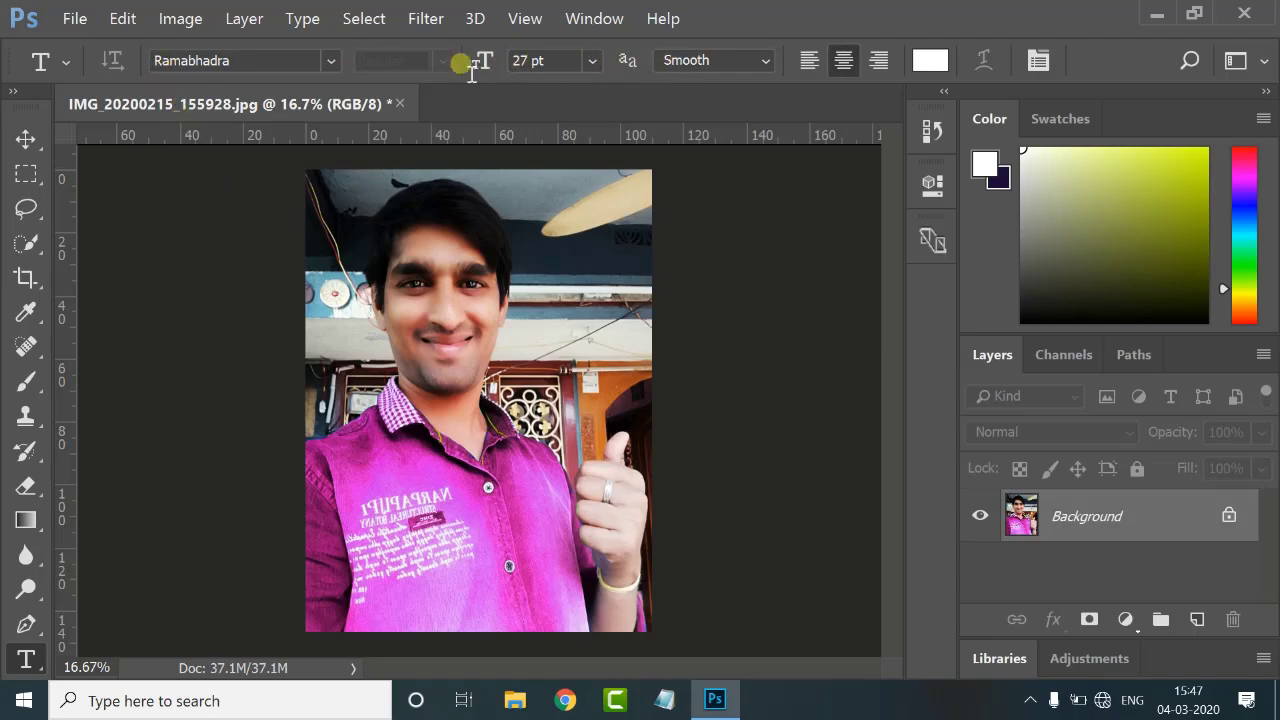
click(330, 61)
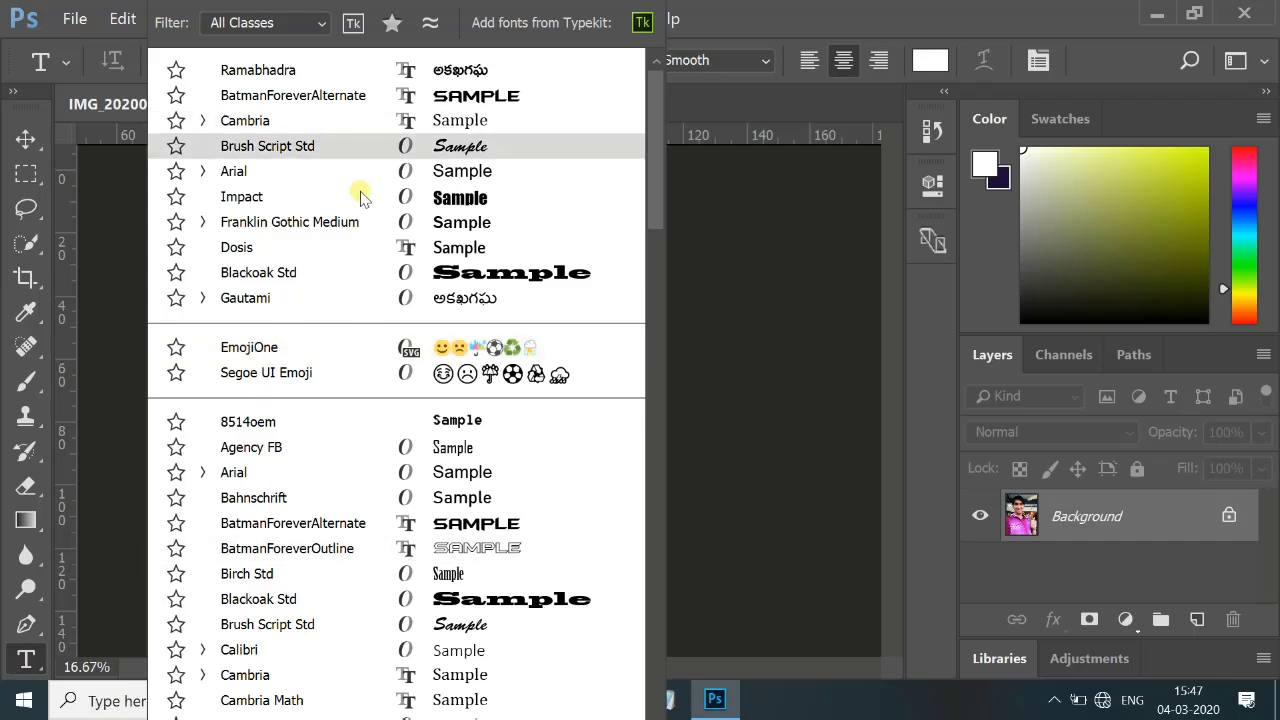
click(28, 626)
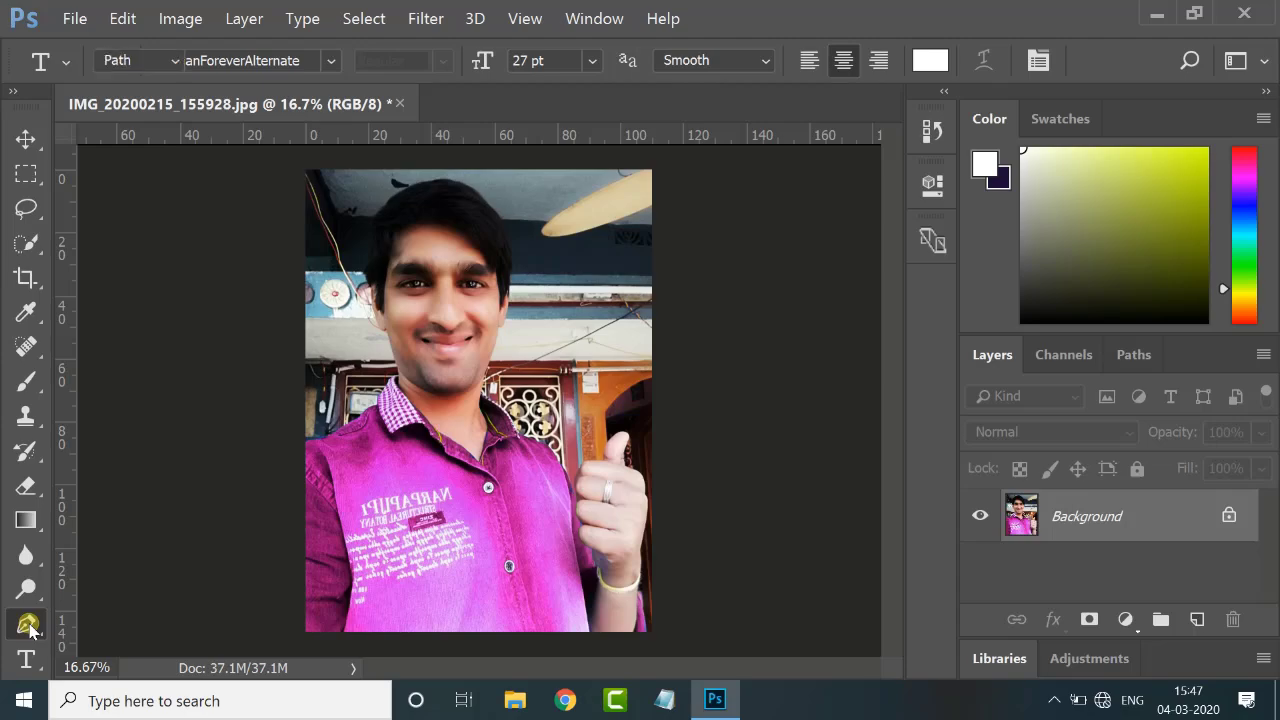
click(28, 626)
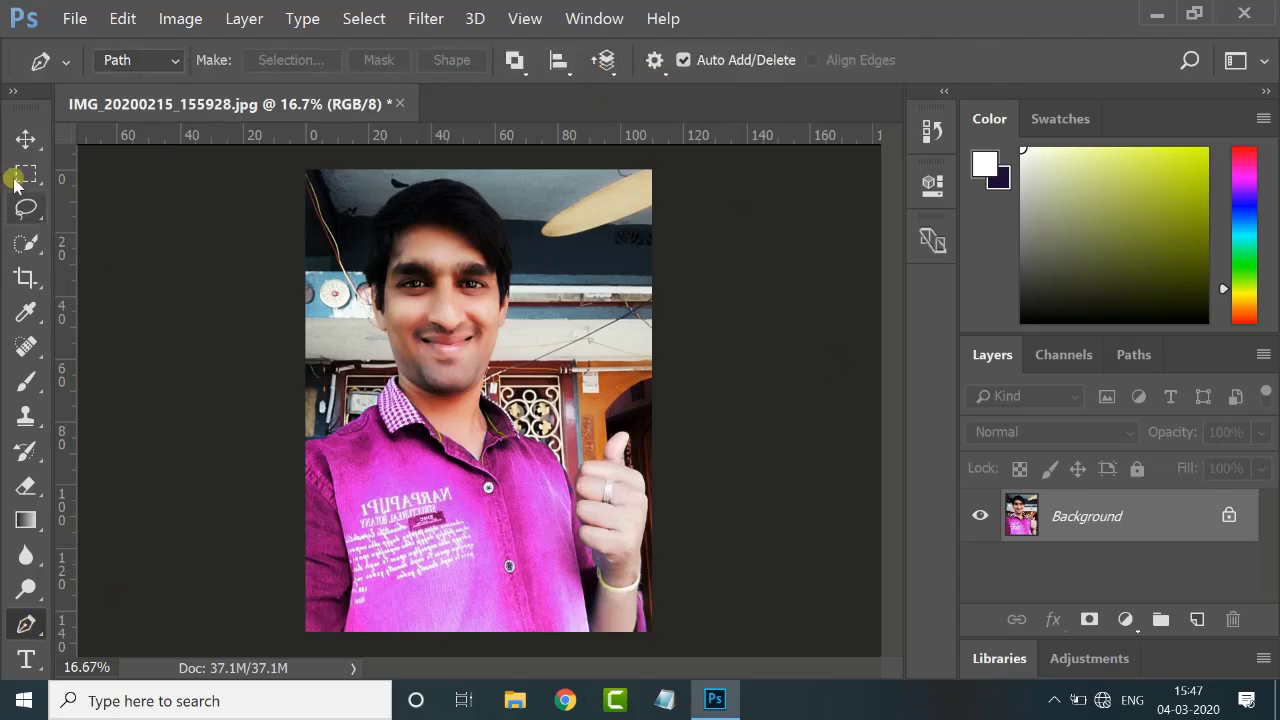
click(26, 144)
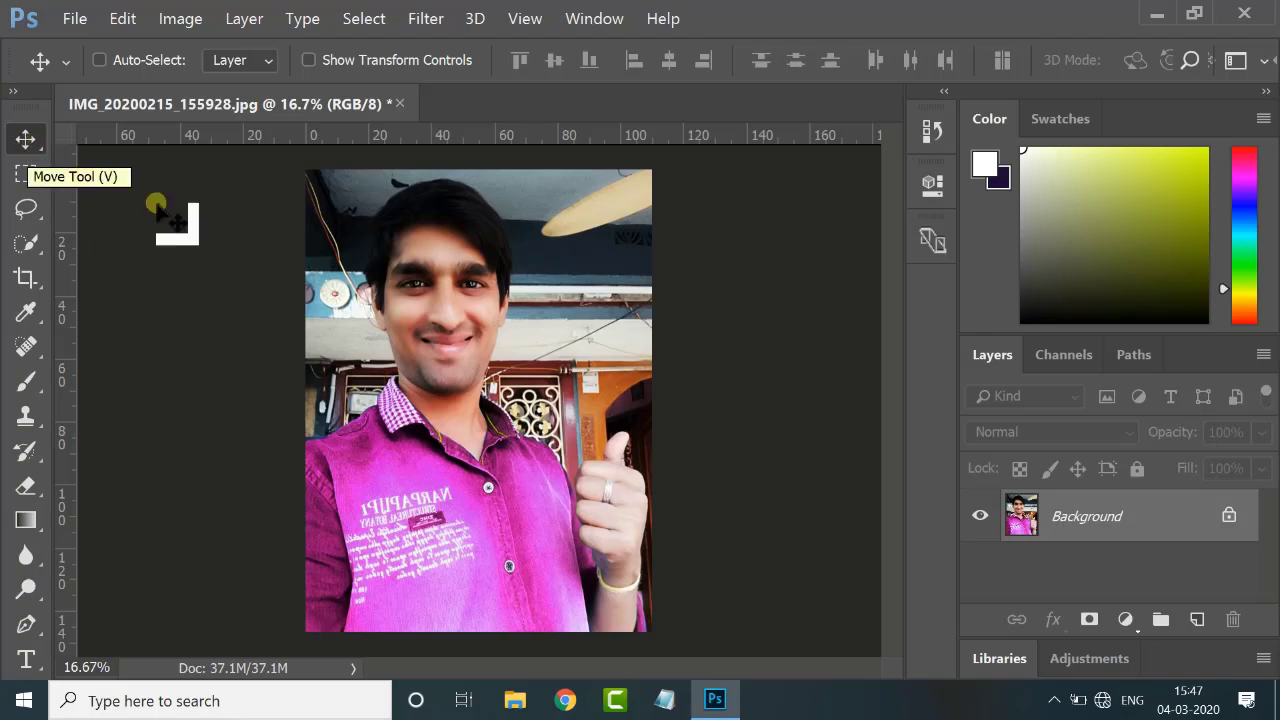
Convert the locked Background into a regular editable layer, keeping the default name, Normal mode and 100% opacity
double_click(1190, 530)
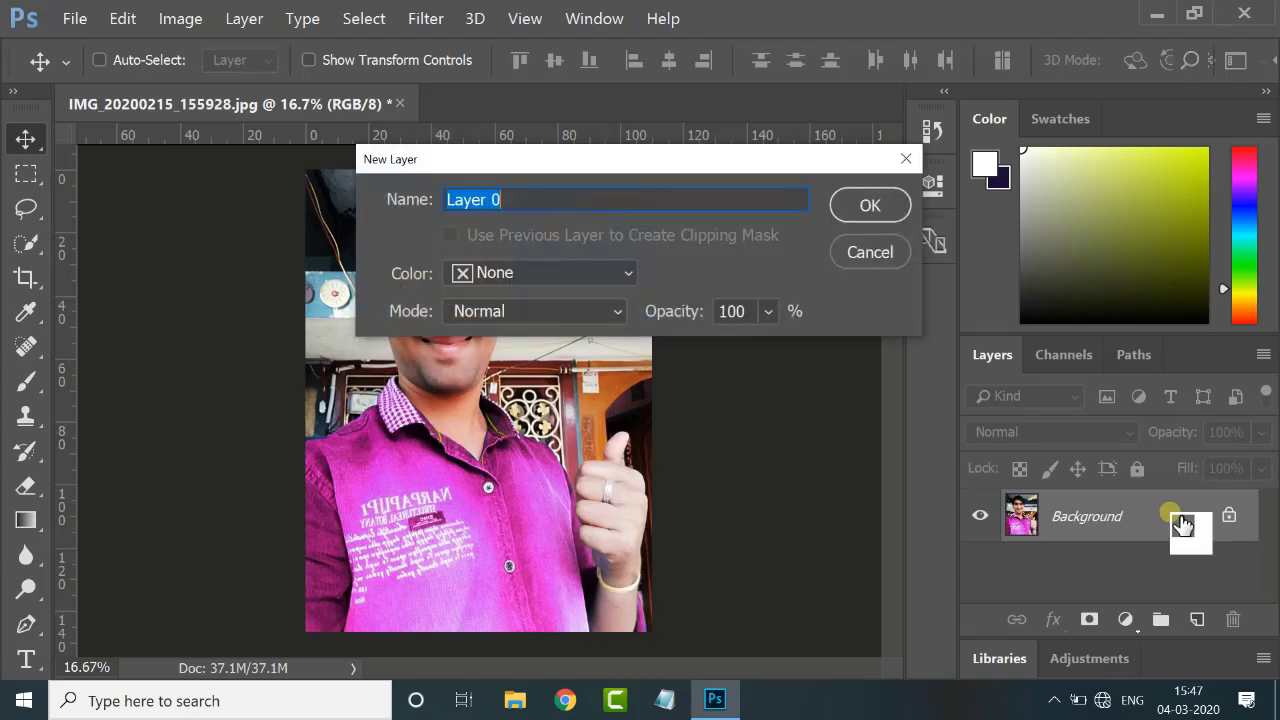
click(866, 208)
Try the Move tool by shifting the portrait layer up and to the left, and return it to fill the canvas
drag(1100, 532, 666, 490)
drag(500, 548, 410, 452)
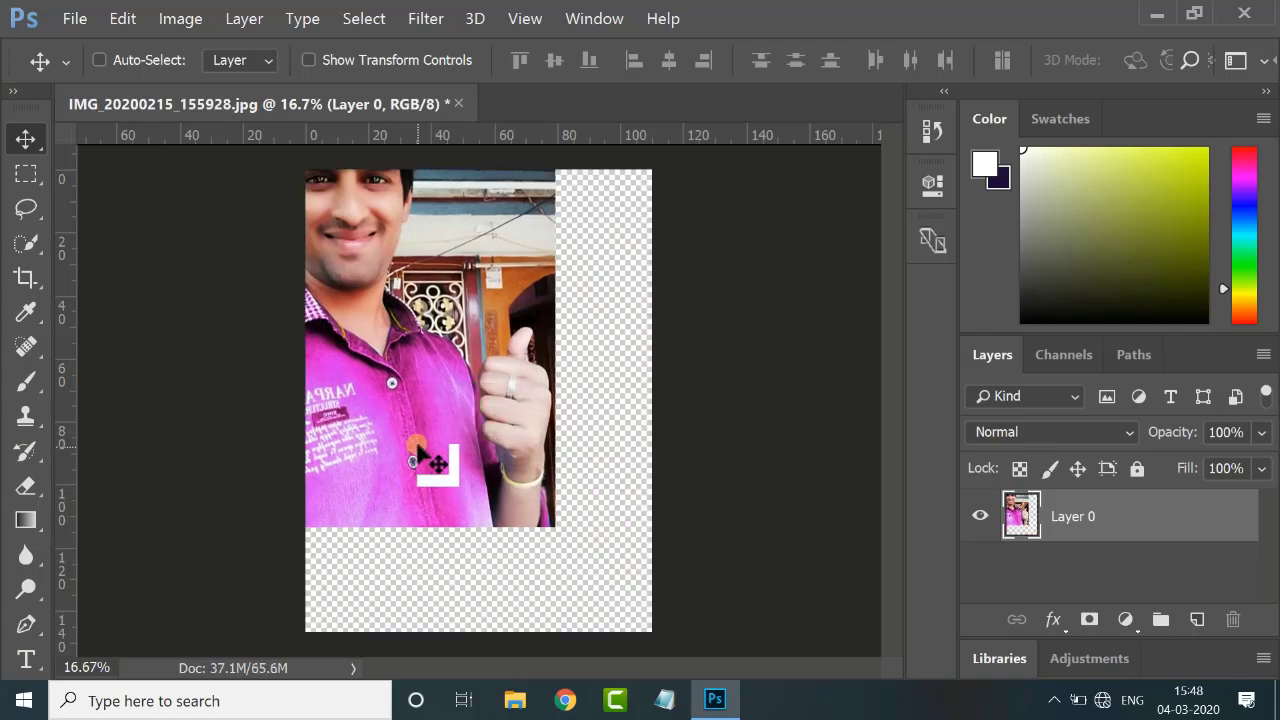
drag(395, 349, 468, 442)
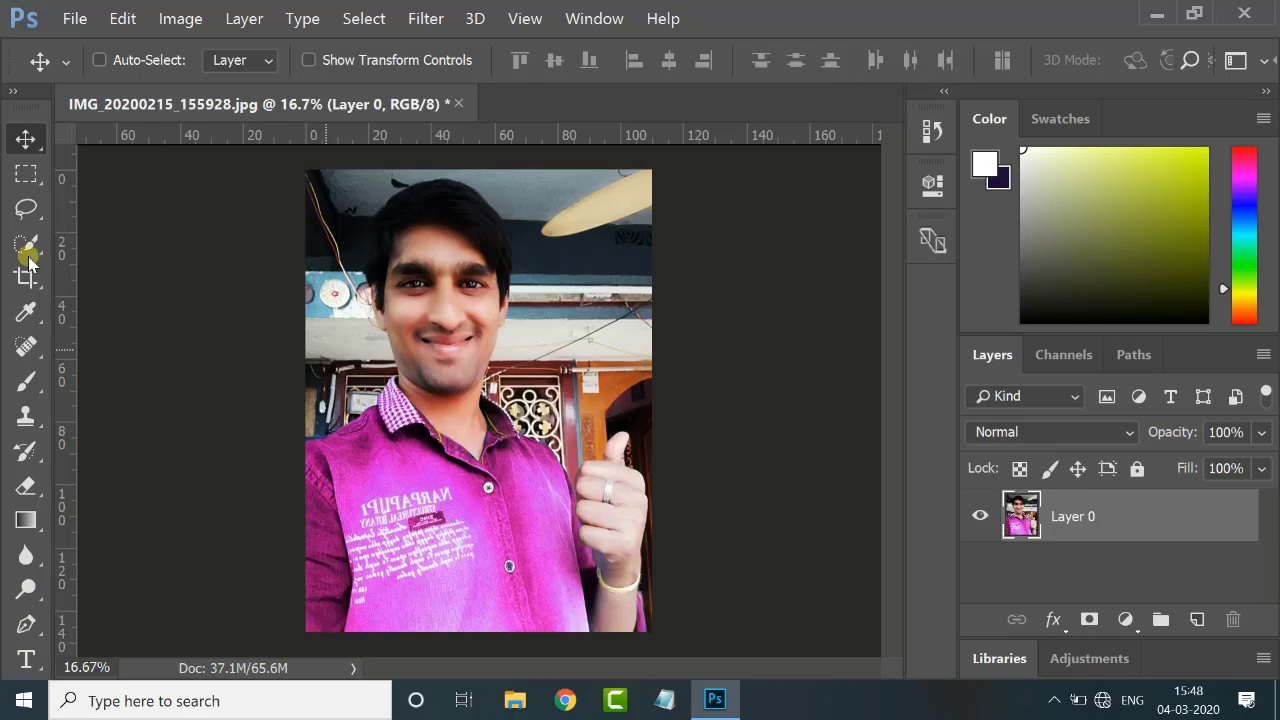
Start Free Transform on the portrait layer with the Move tool active, and close it without resizing
click(27, 316)
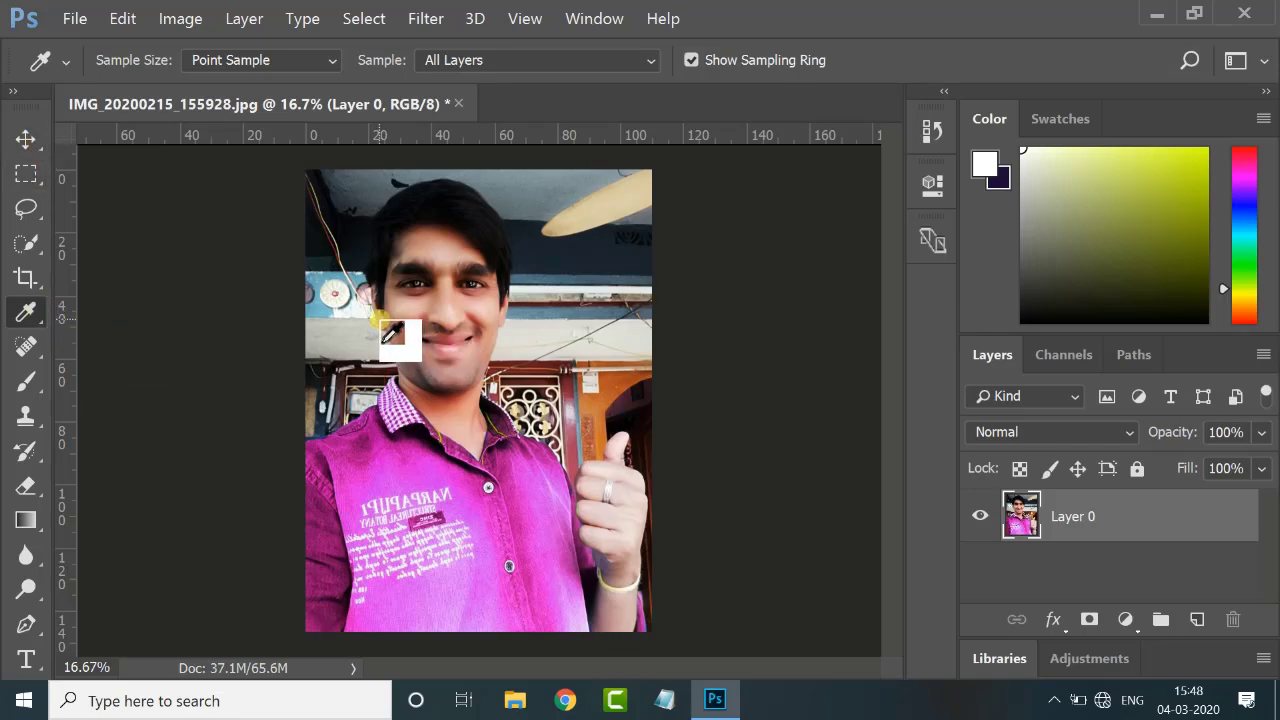
click(26, 139)
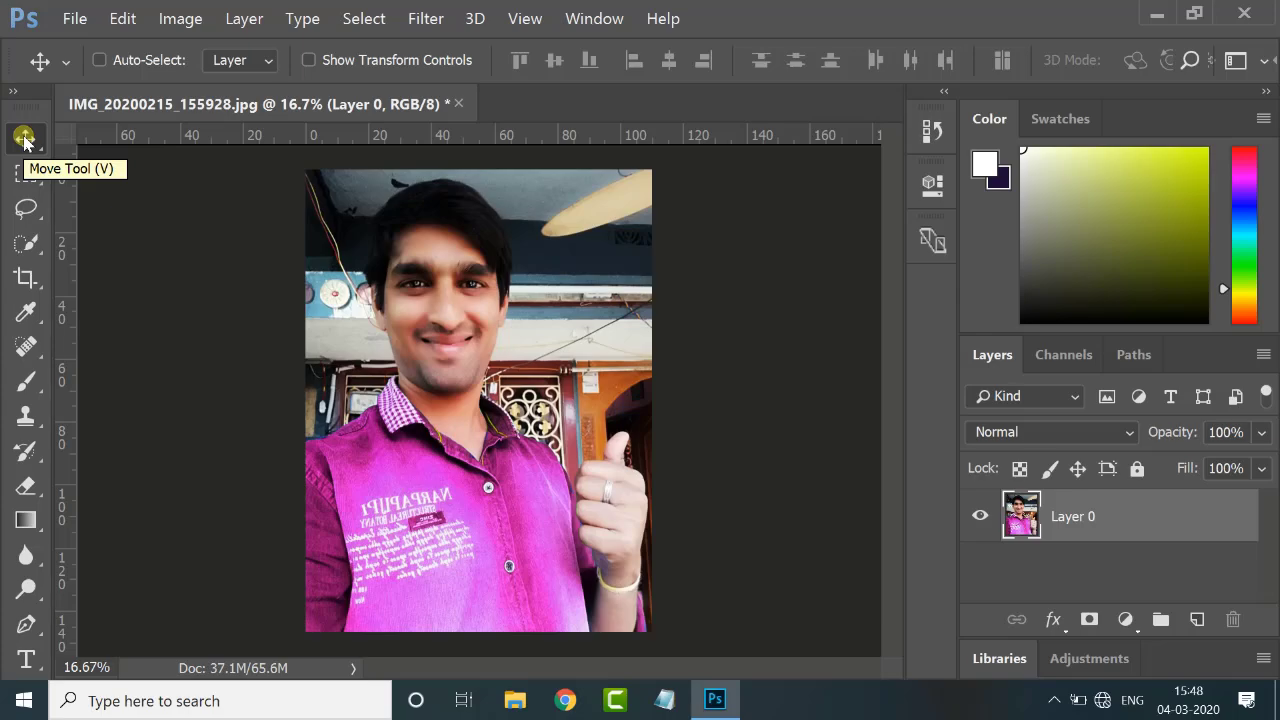
key(ctrl)
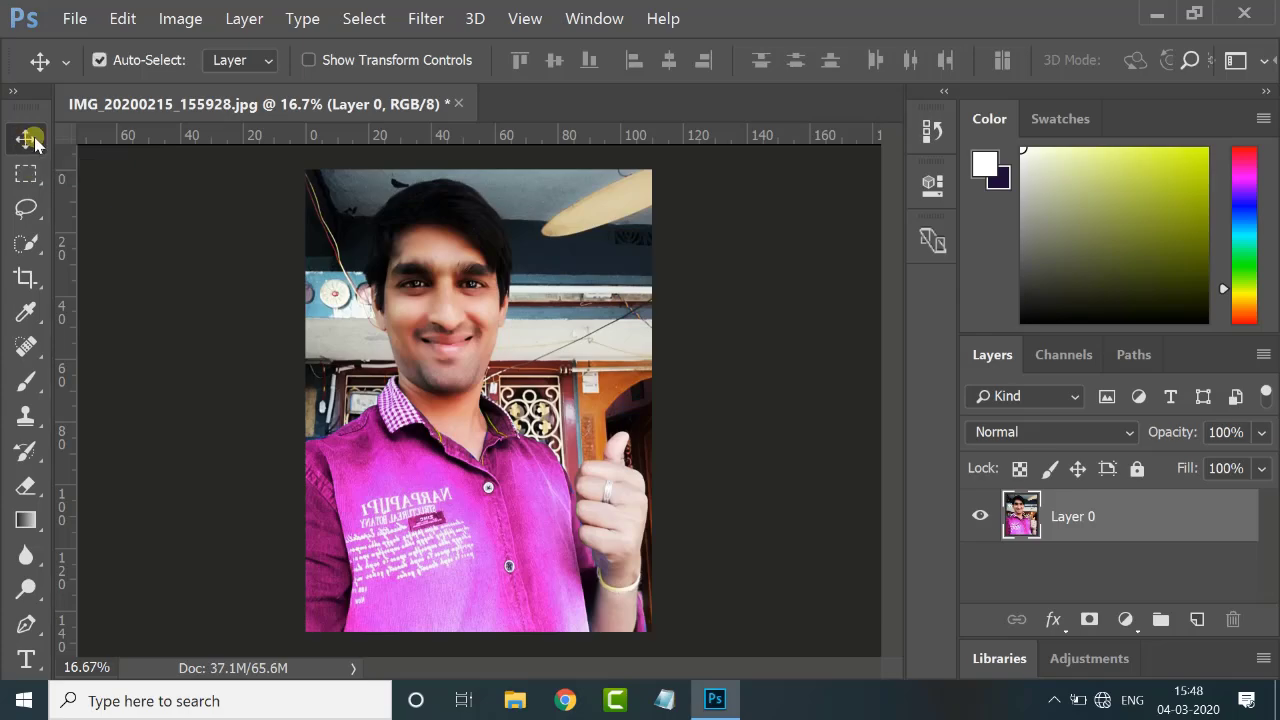
key(ctrl+t)
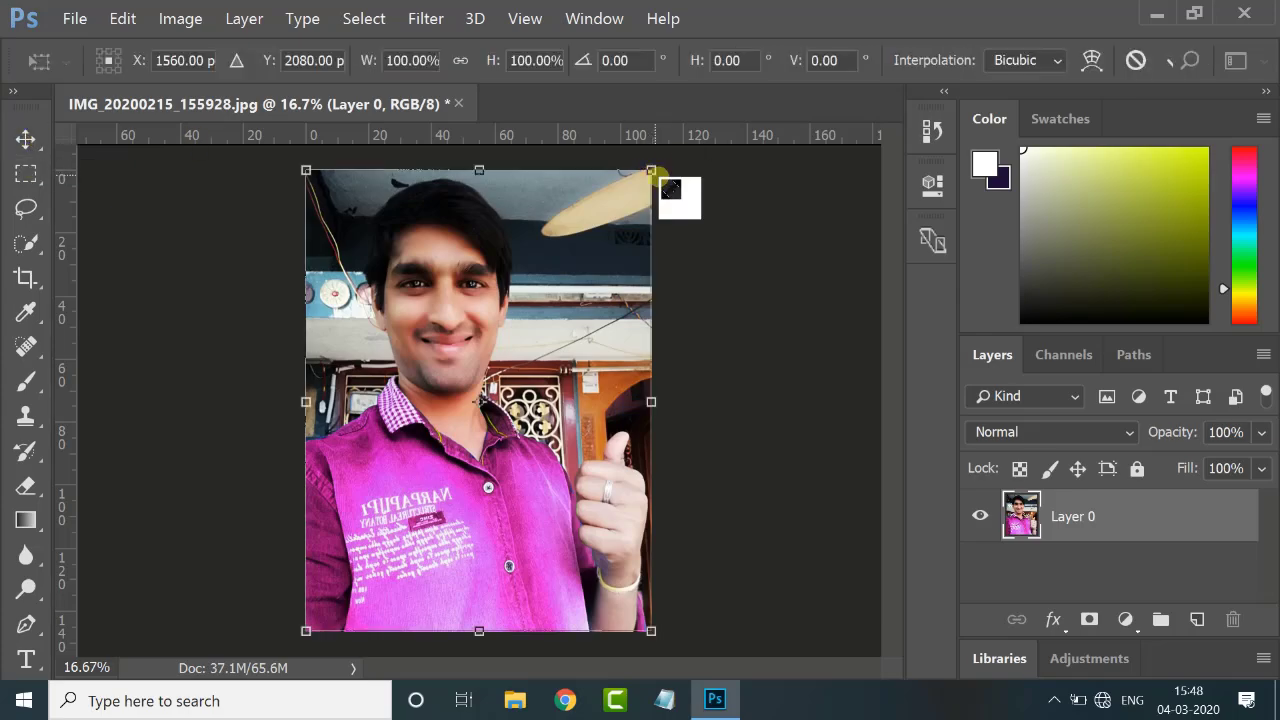
key(Return)
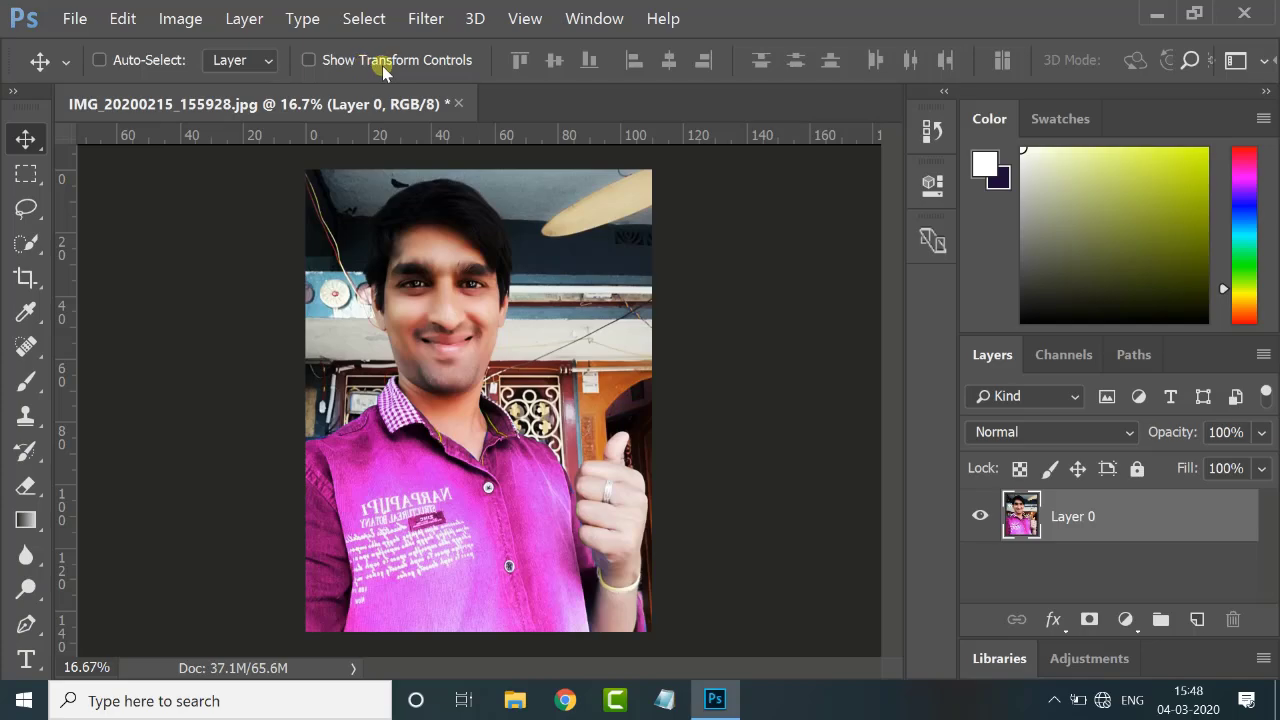
Show the transform controls, try scaling the portrait to 100.29% and rotating it by -0.49°, and hide the controls
click(308, 60)
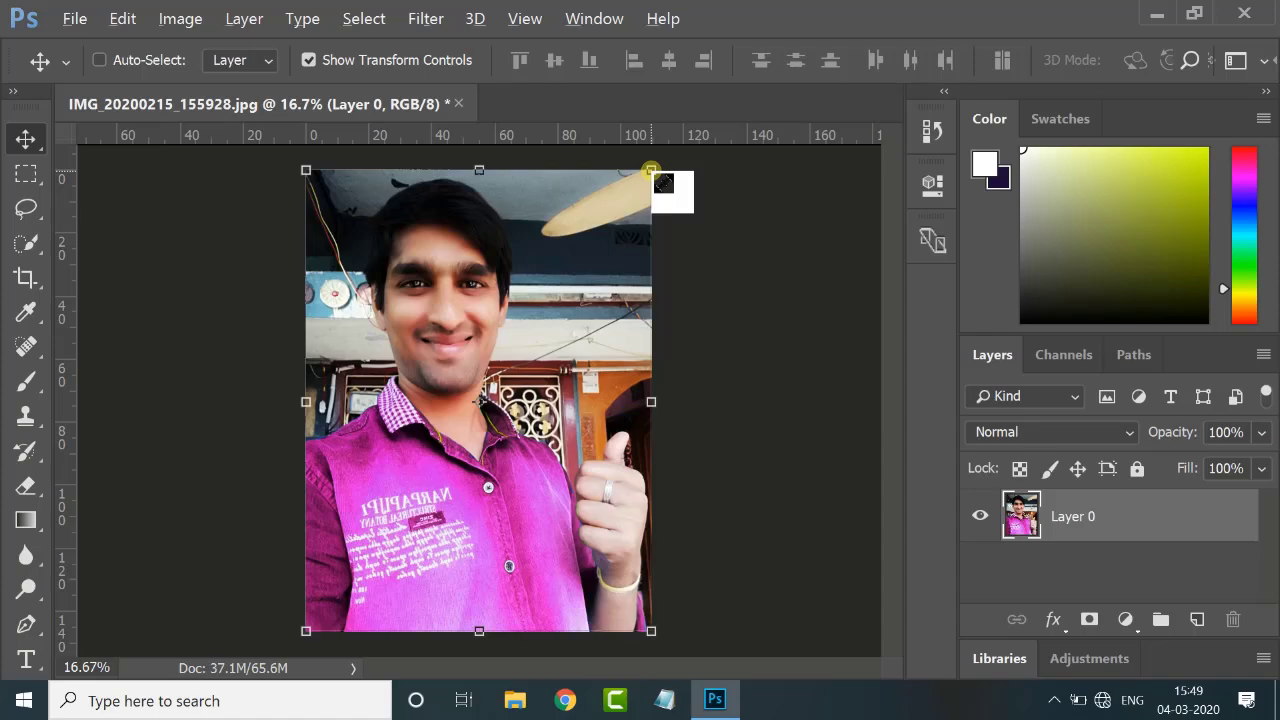
drag(650, 170, 680, 183)
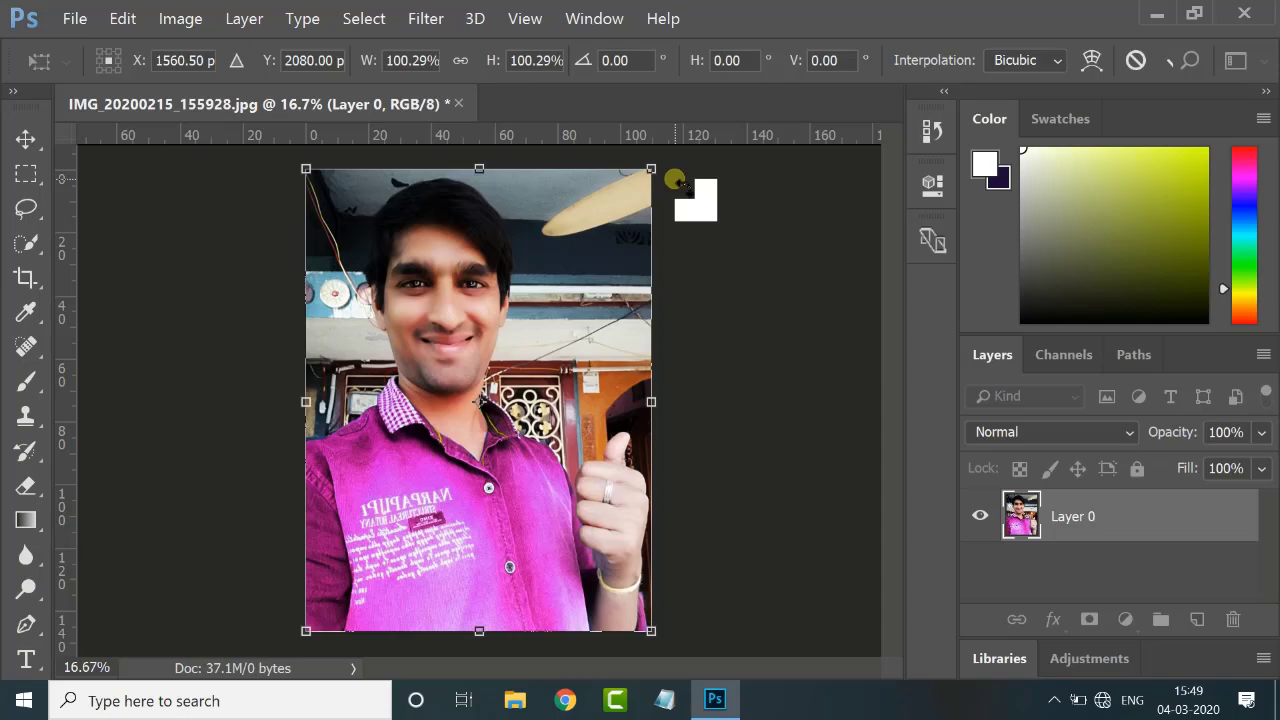
mouse_move(676, 181)
mouse_down()
mouse_move(683, 277)
mouse_move(677, 234)
mouse_move(618, 147)
mouse_move(657, 177)
mouse_move(666, 194)
mouse_move(654, 193)
mouse_up()
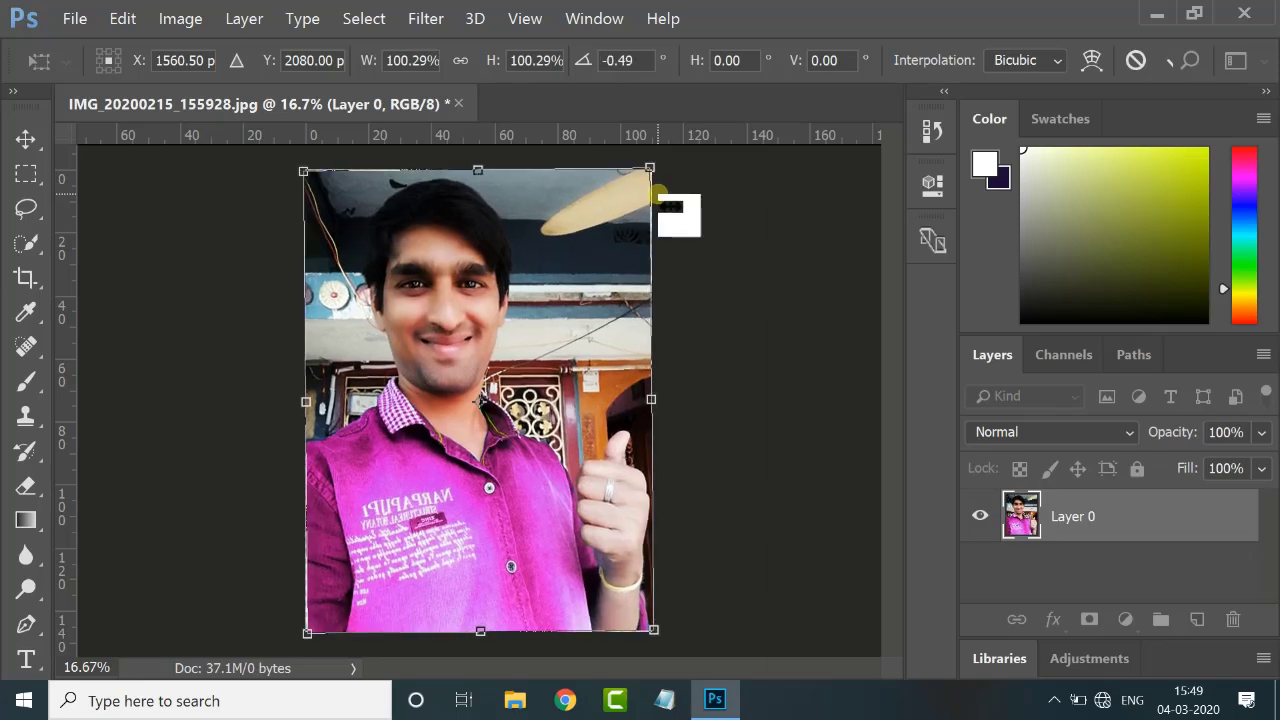
key(Return)
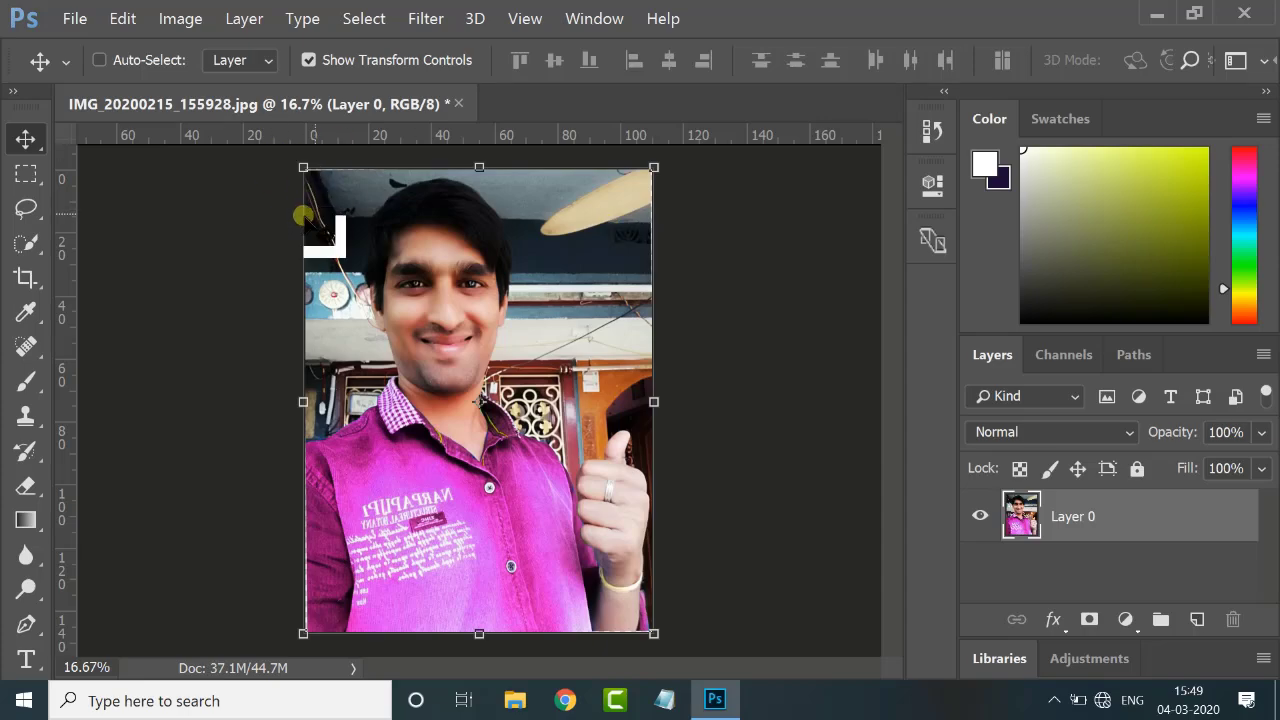
click(309, 60)
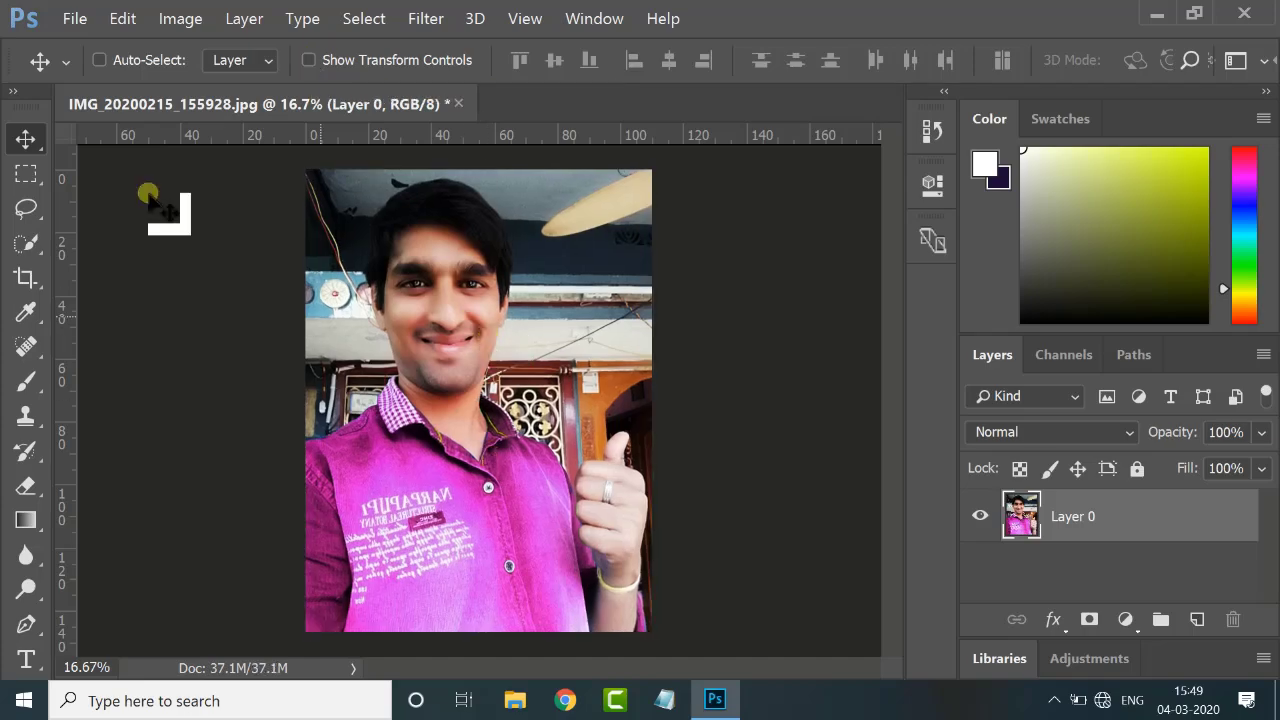
Select the face with the Rectangular Marquee, try moving the cut-out down onto the shirt, and undo the move
drag(26, 173, 103, 178)
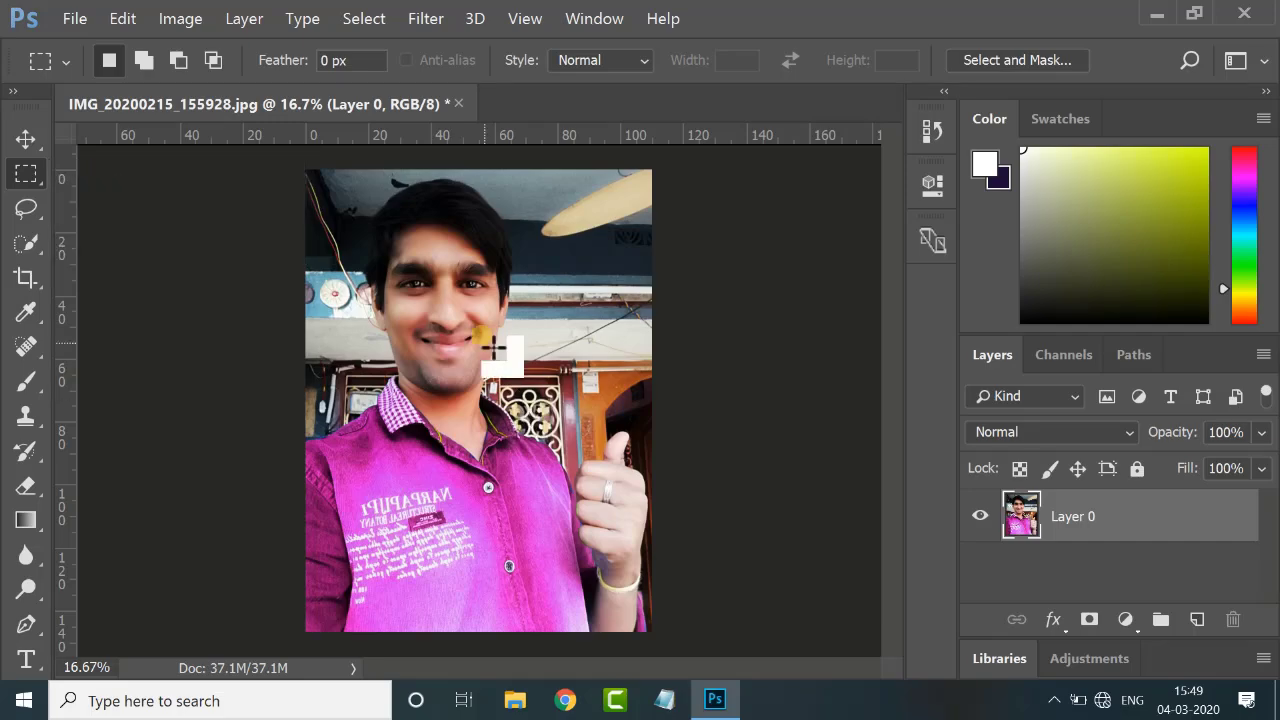
drag(382, 230, 500, 372)
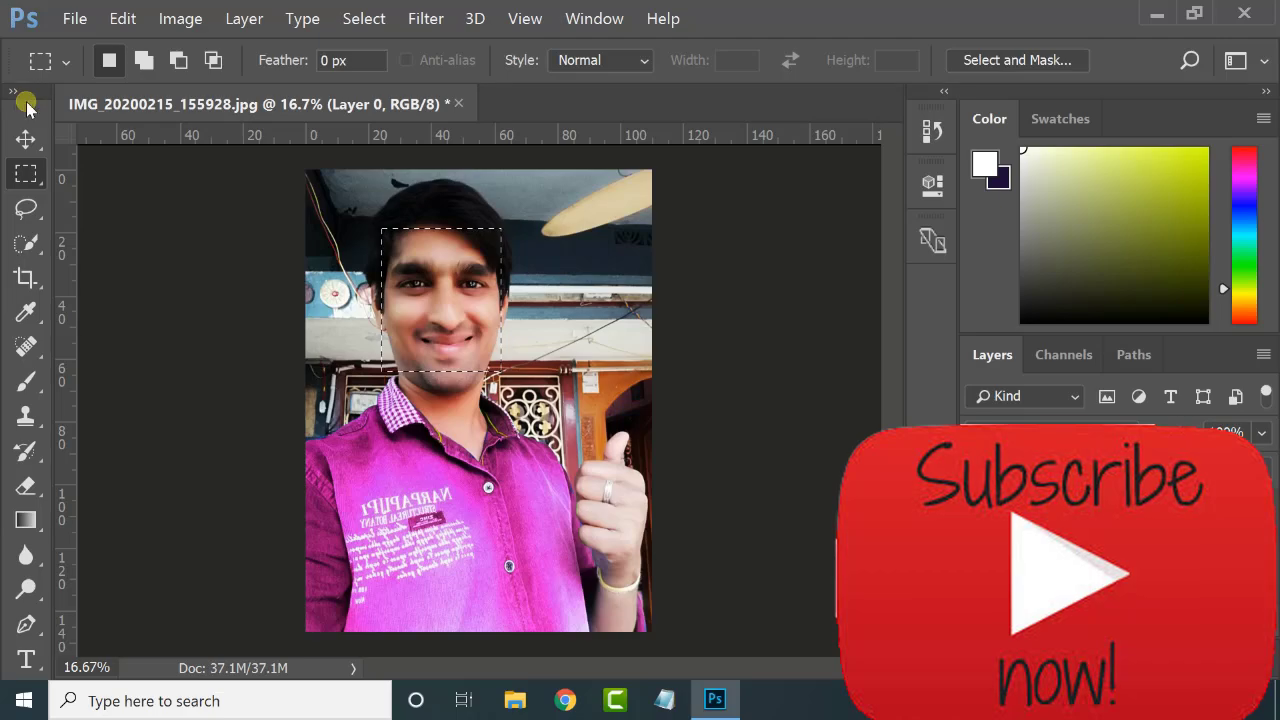
key(v)
drag(458, 325, 507, 467)
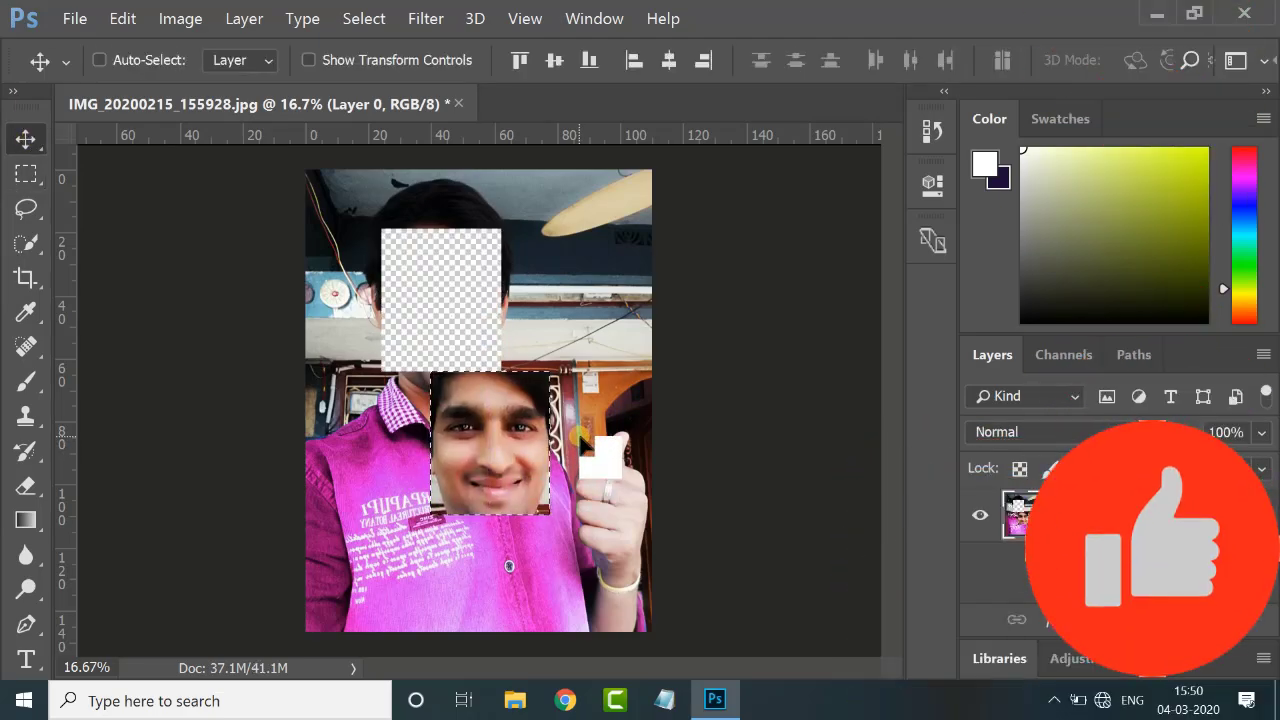
key(ctrl+z)
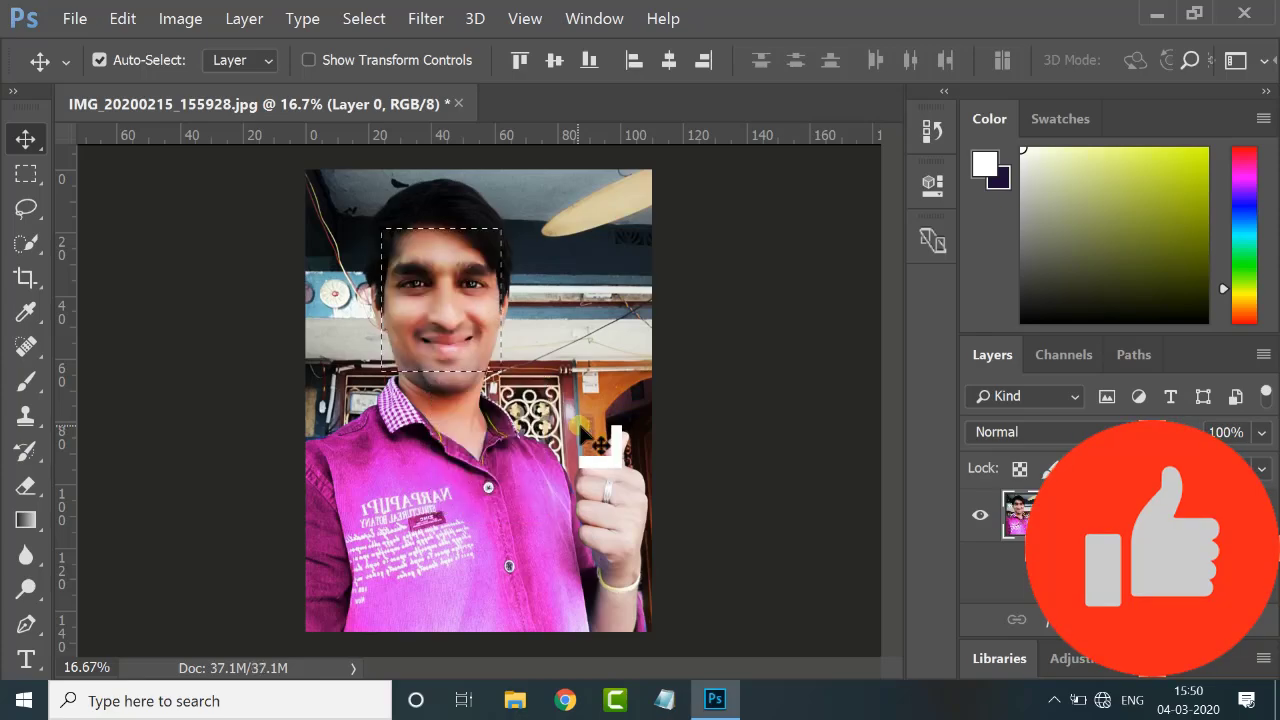
Outline the head and neck with a freehand Lasso selection at 0 px feather
click(36, 210)
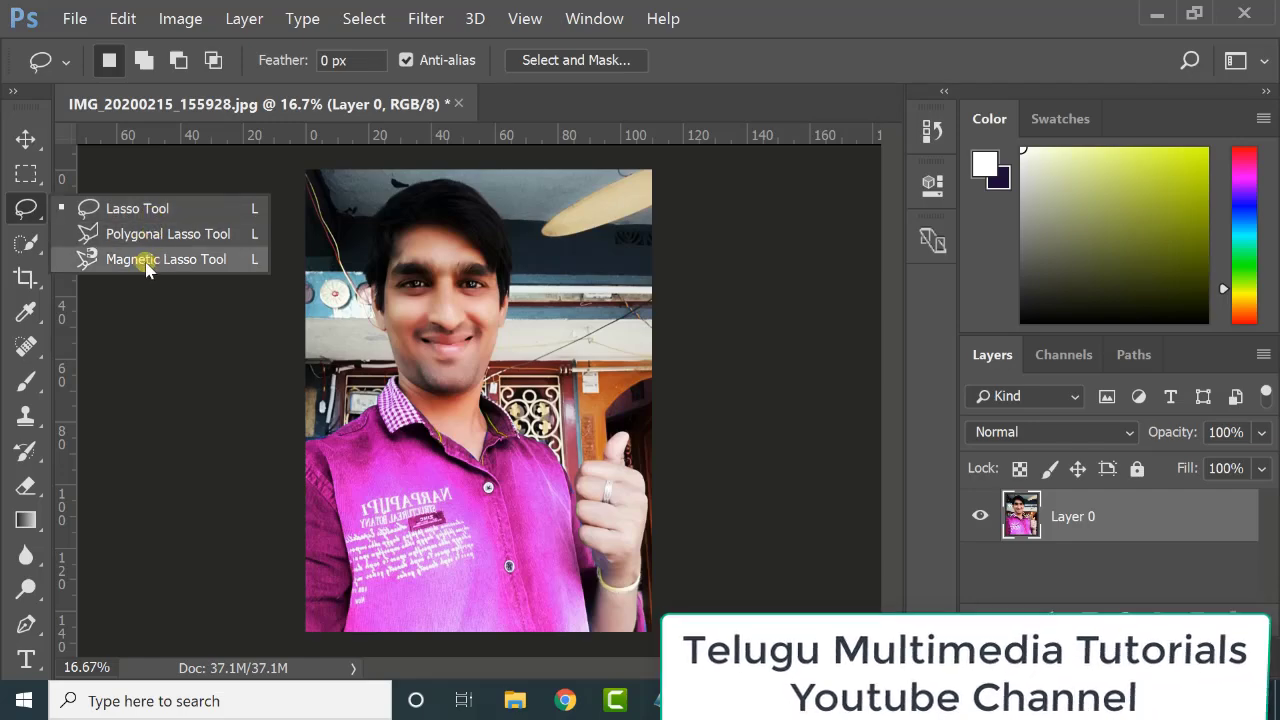
click(148, 215)
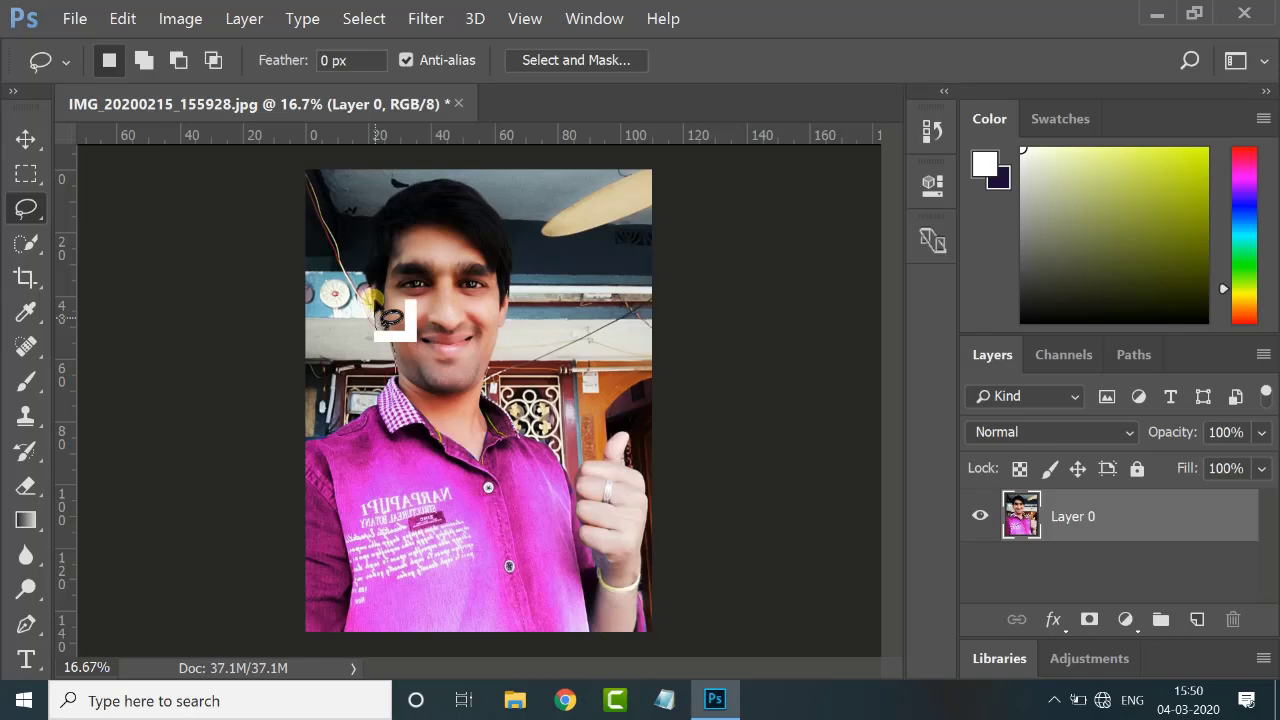
mouse_move(365, 266)
mouse_down()
mouse_move(368, 222)
mouse_move(393, 188)
mouse_move(468, 180)
mouse_move(502, 203)
mouse_move(516, 292)
mouse_move(492, 367)
mouse_move(495, 414)
mouse_move(467, 430)
mouse_move(410, 395)
mouse_up()
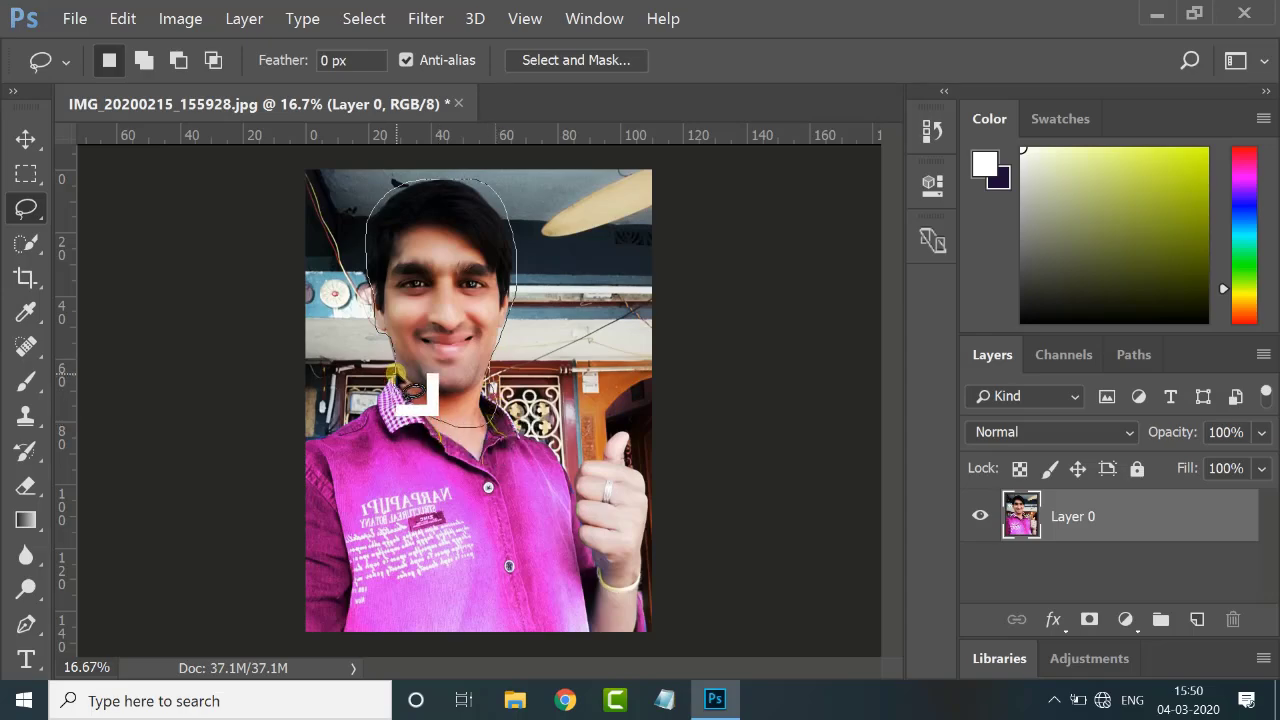
drag(395, 378, 420, 386)
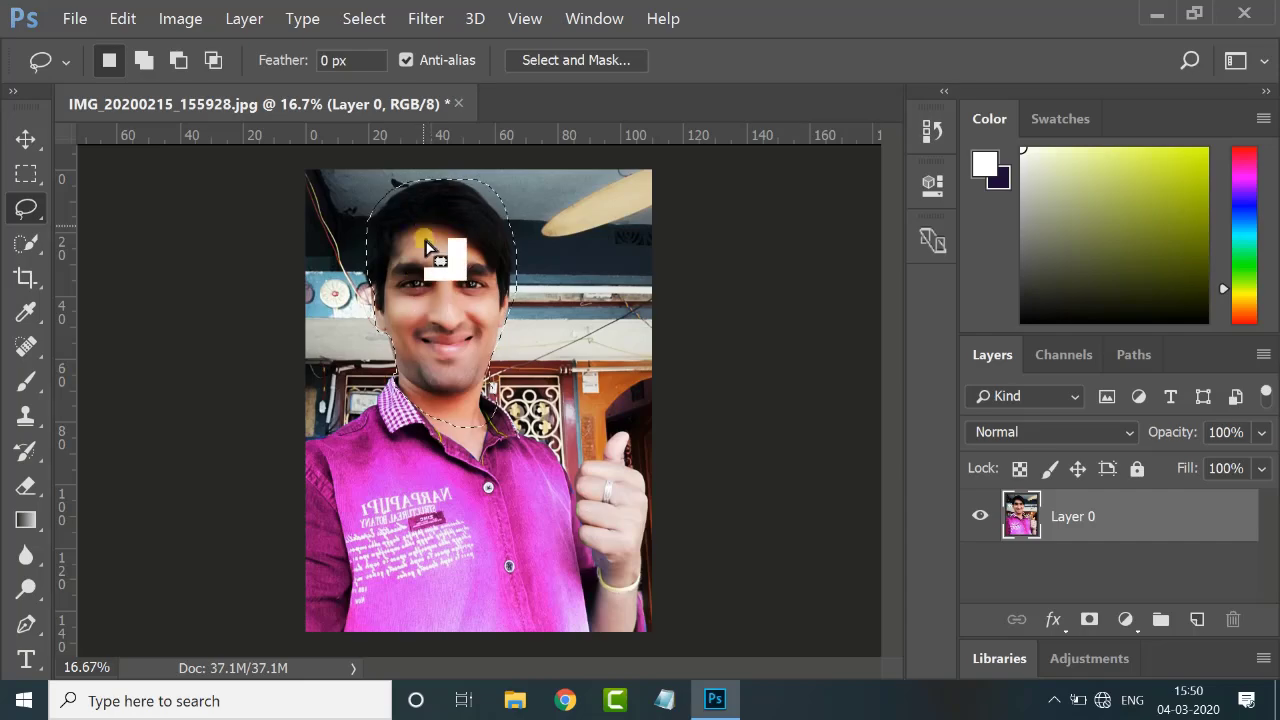
Try moving the selected head beyond the left edge of the photo, undo the move and deselect
click(27, 138)
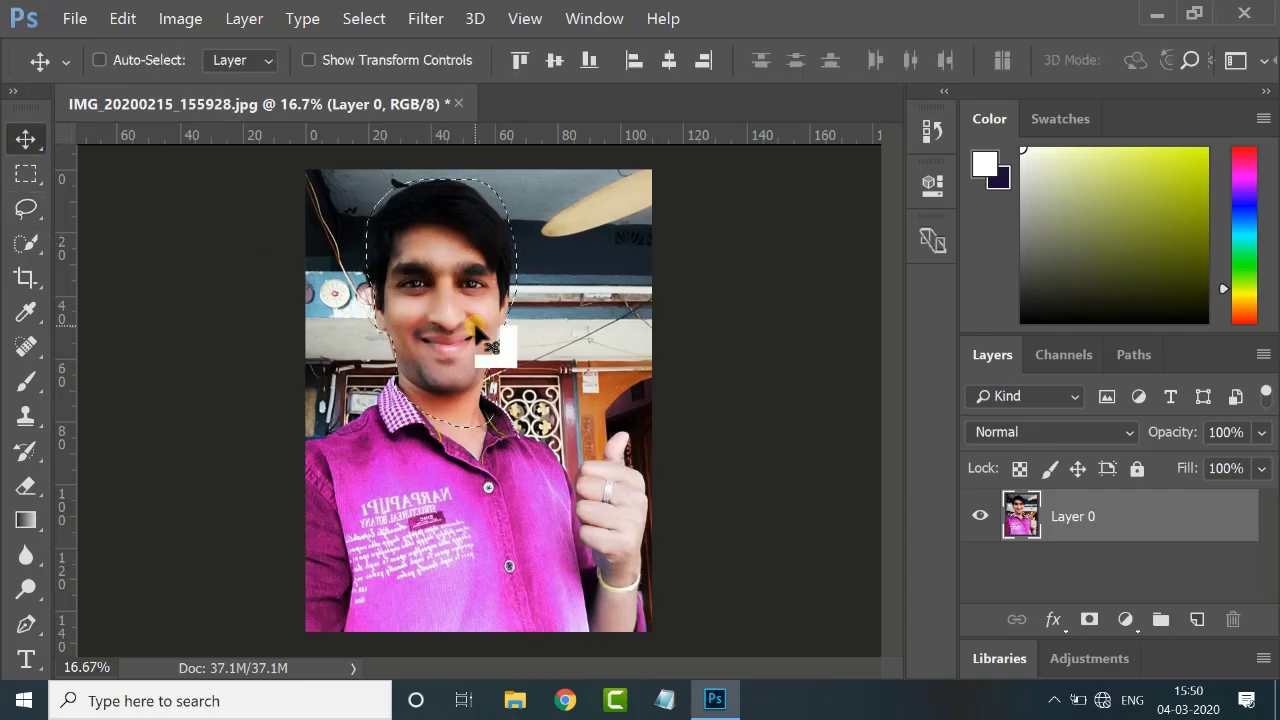
drag(476, 336, 306, 323)
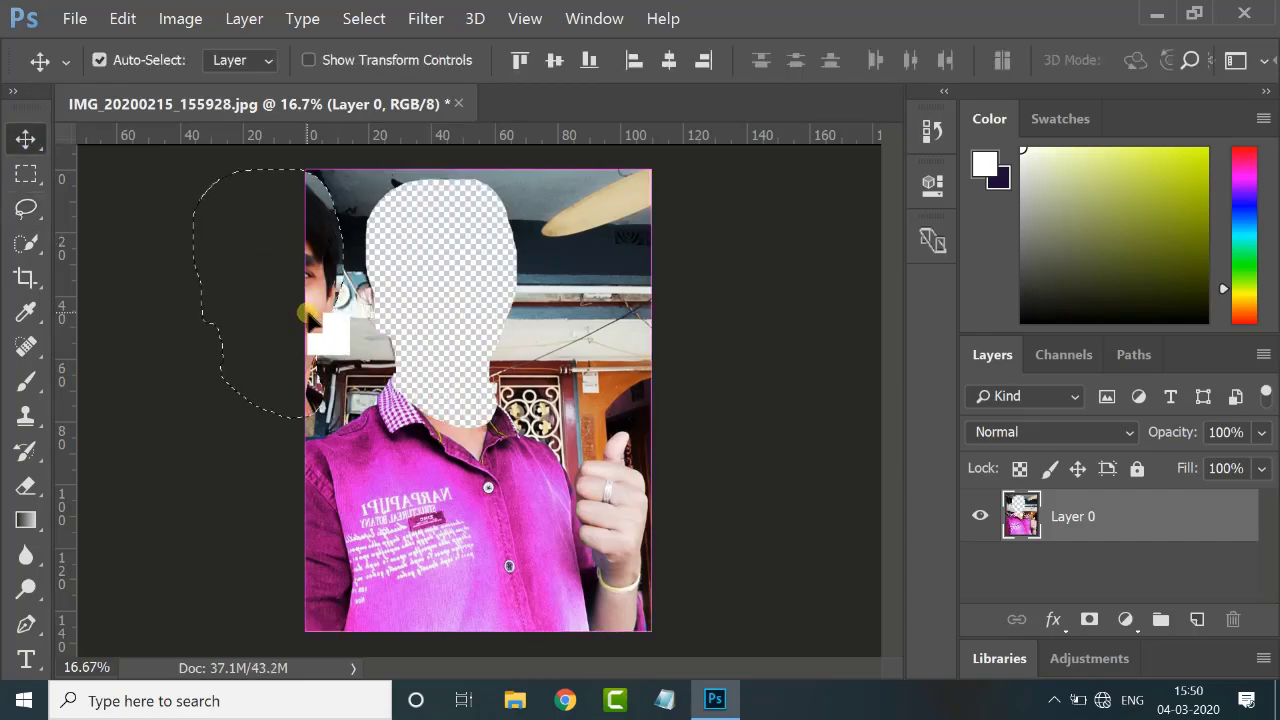
key(ctrl+z)
key(ctrl+d)
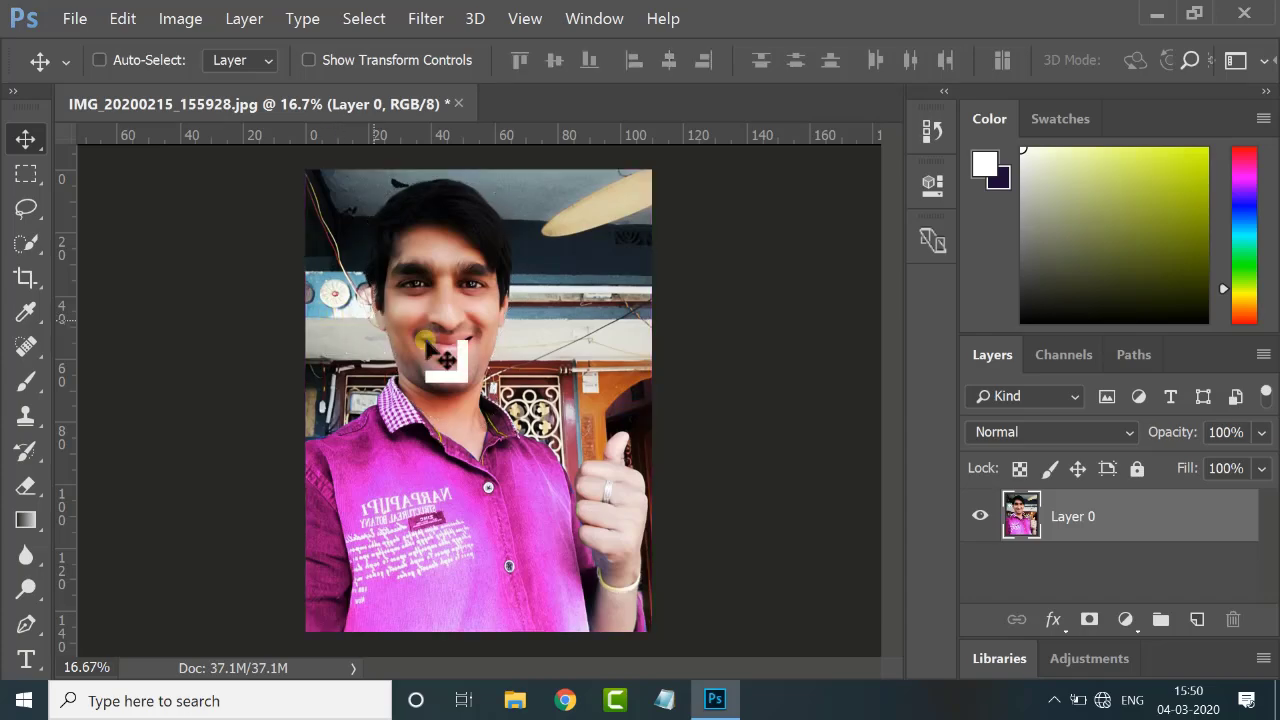
Outline the head, neck and upper shirt with straight-edged segments using the Polygonal Lasso tool
click(26, 208)
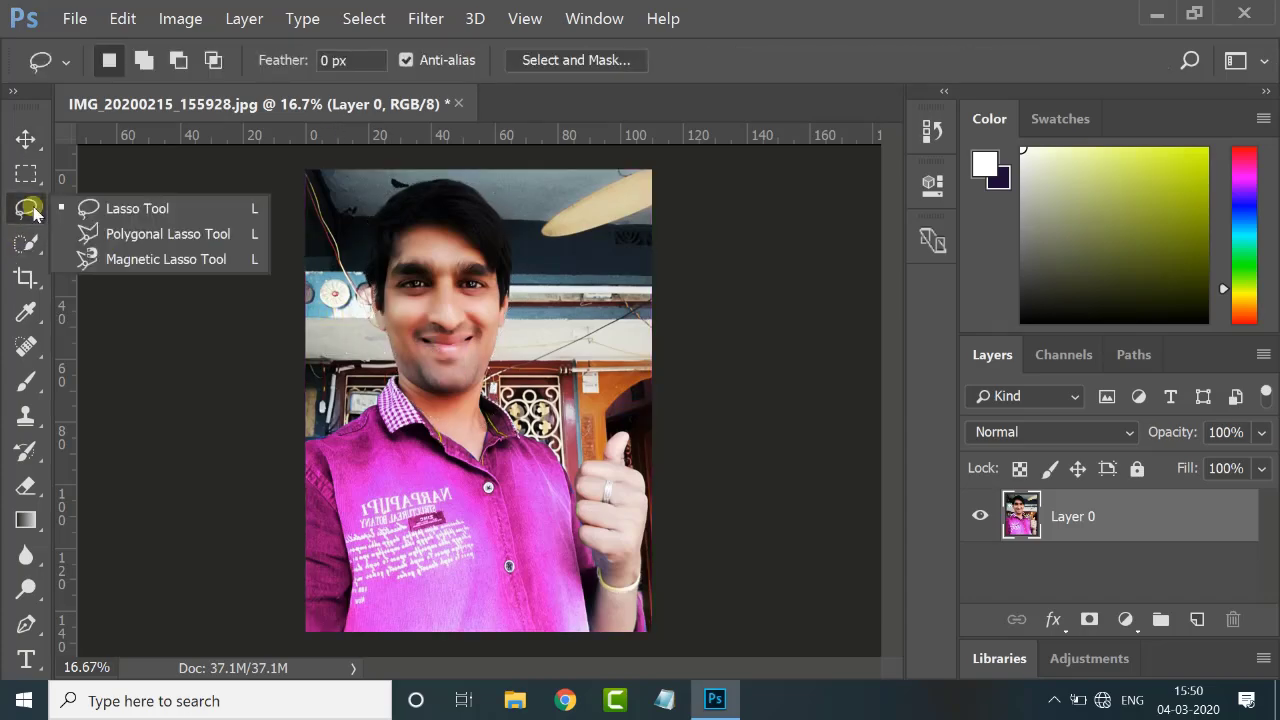
click(119, 238)
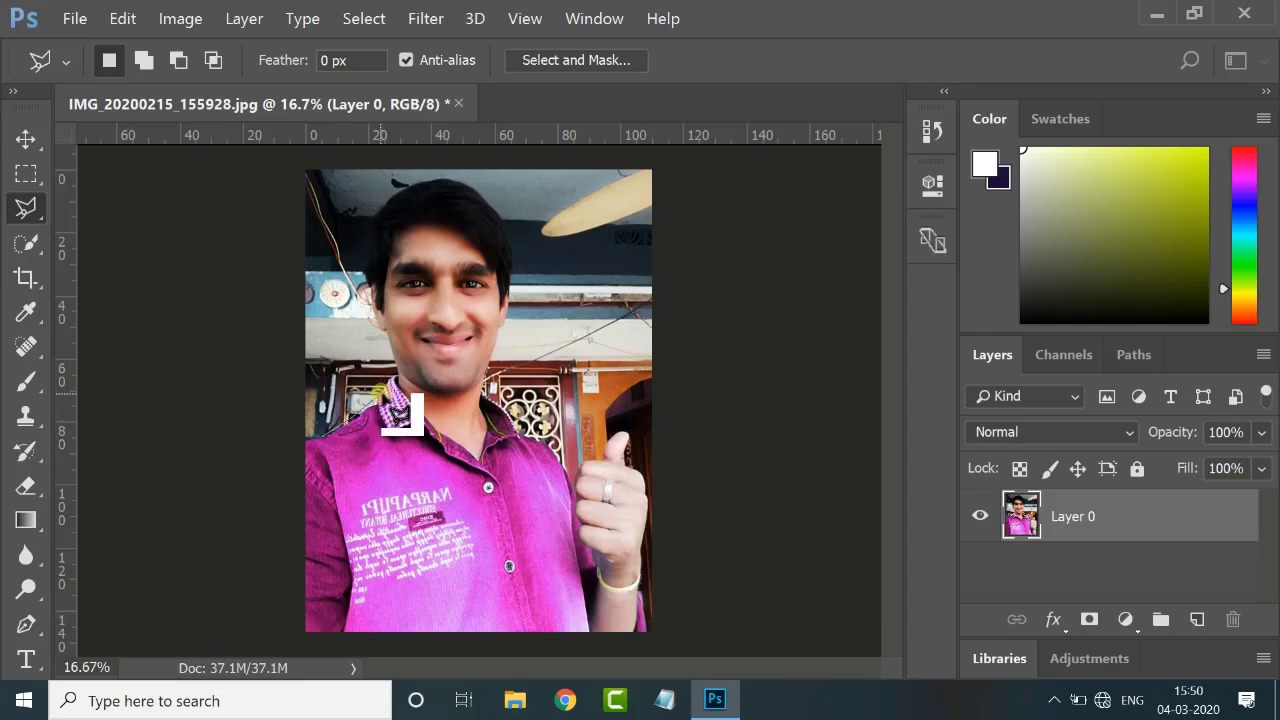
click(393, 362)
click(382, 316)
click(368, 273)
click(382, 195)
click(440, 178)
click(490, 196)
click(510, 276)
click(488, 399)
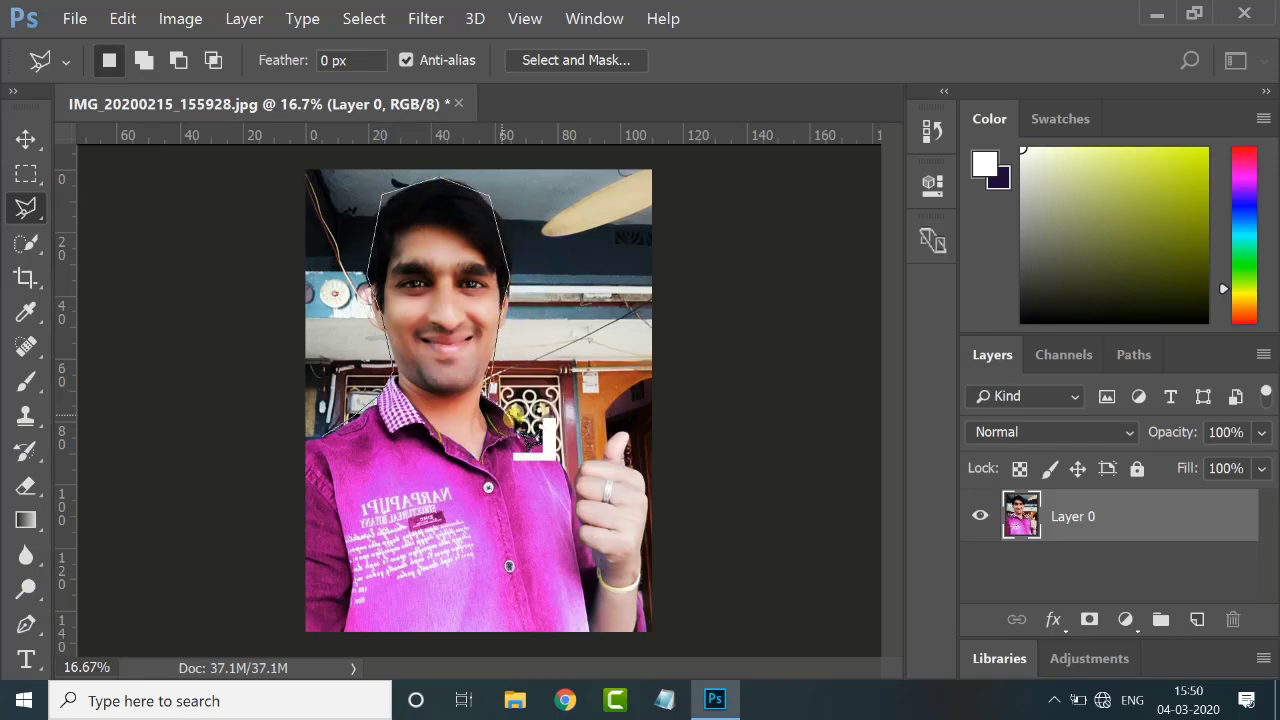
click(519, 422)
click(521, 411)
click(522, 442)
click(447, 496)
click(410, 480)
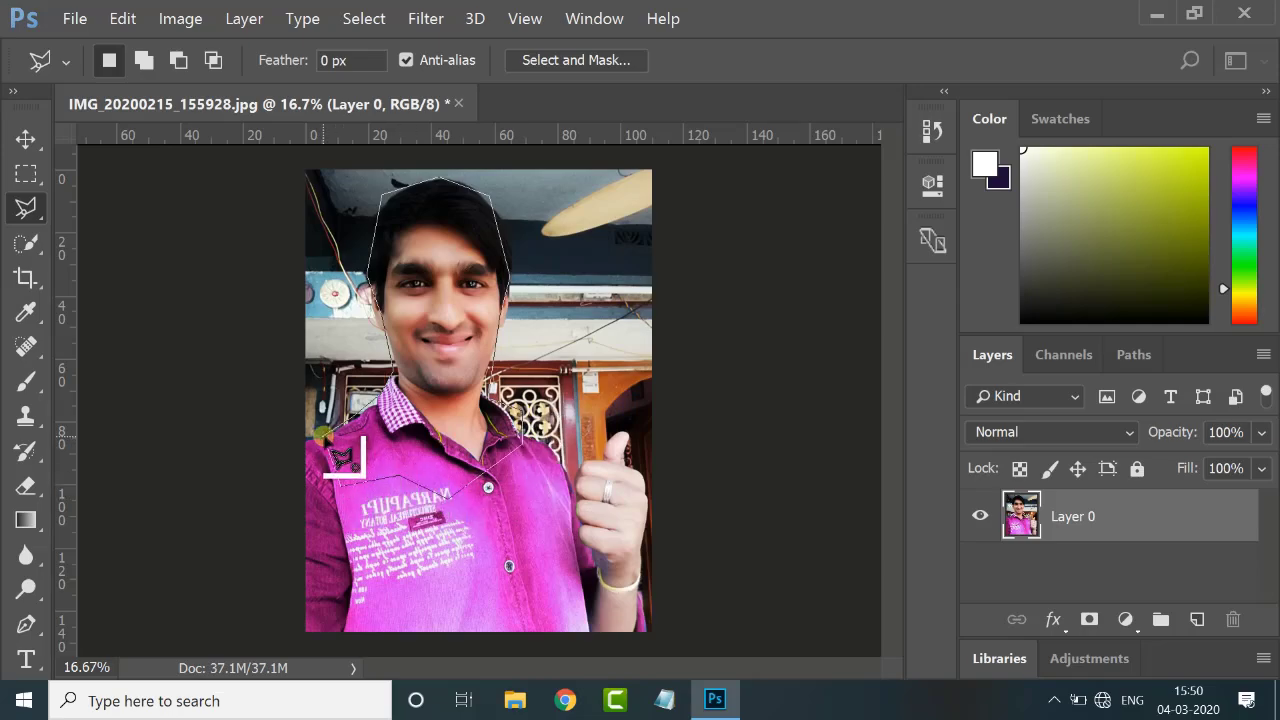
click(389, 300)
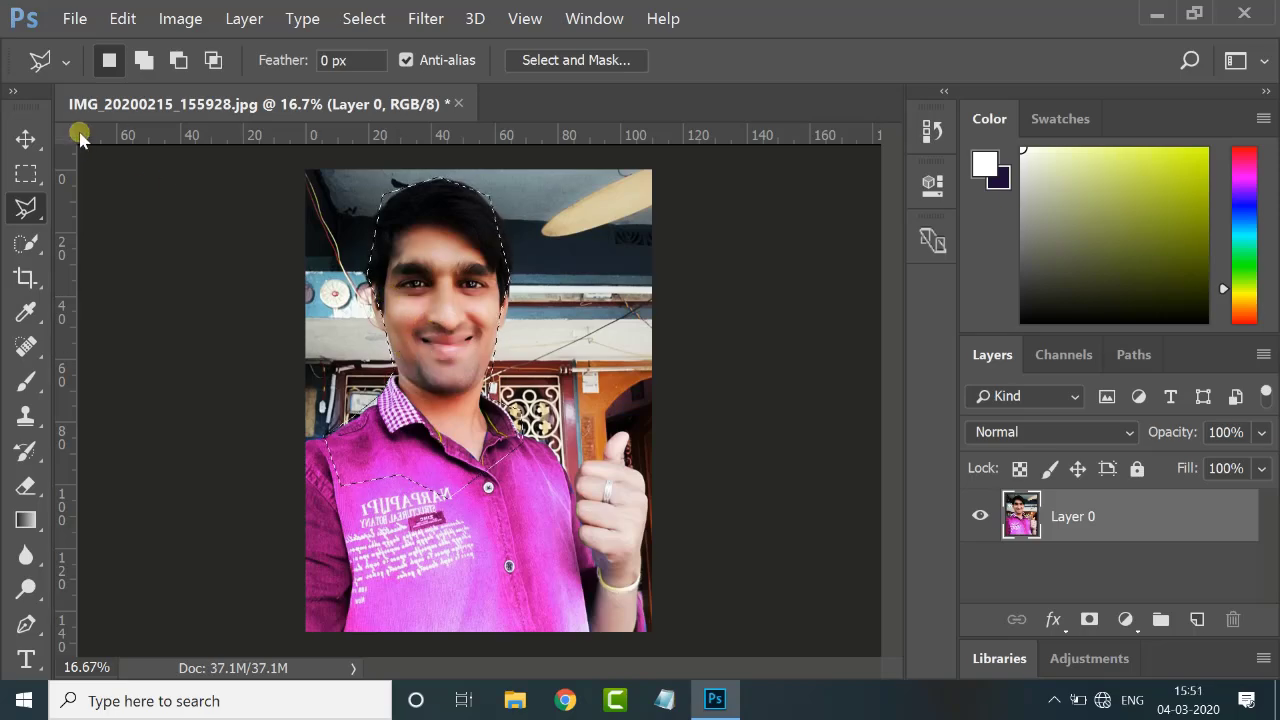
Try moving the polygon-selected head and collar leftward, undo the move and deselect
click(26, 139)
mouse_move(470, 322)
mouse_down()
mouse_move(424, 311)
mouse_move(443, 313)
mouse_up()
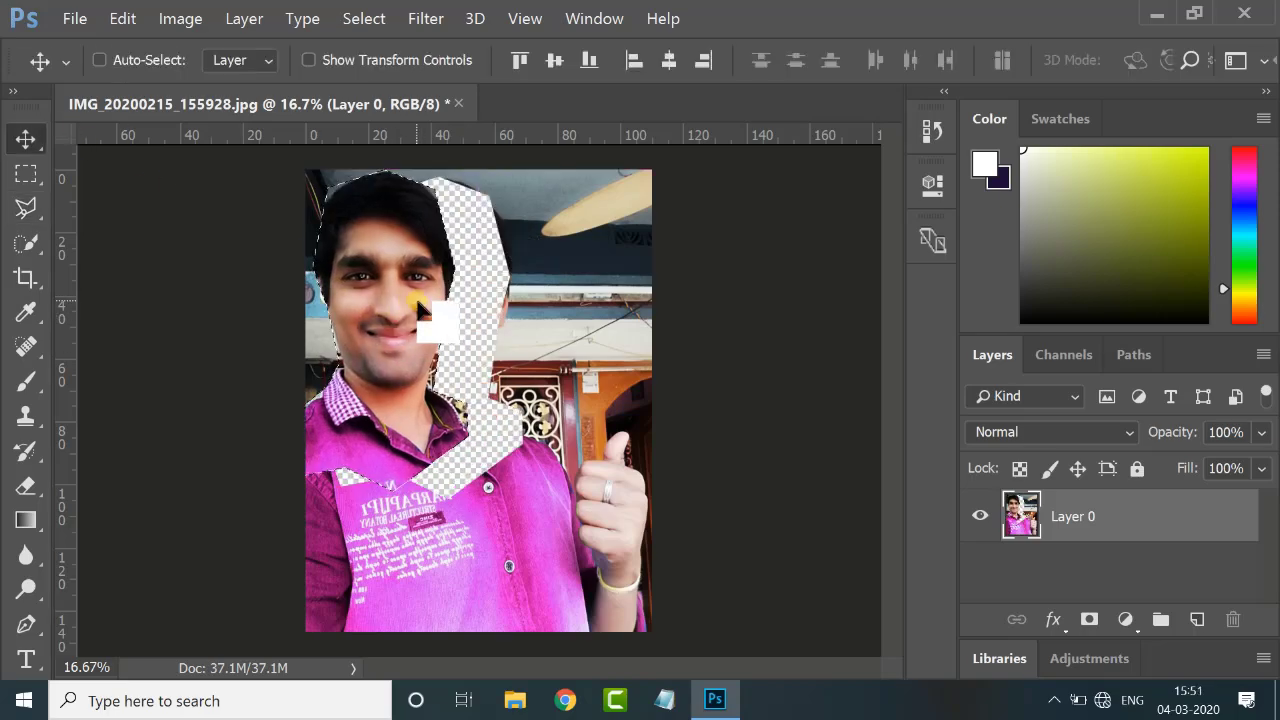
key(ctrl+z)
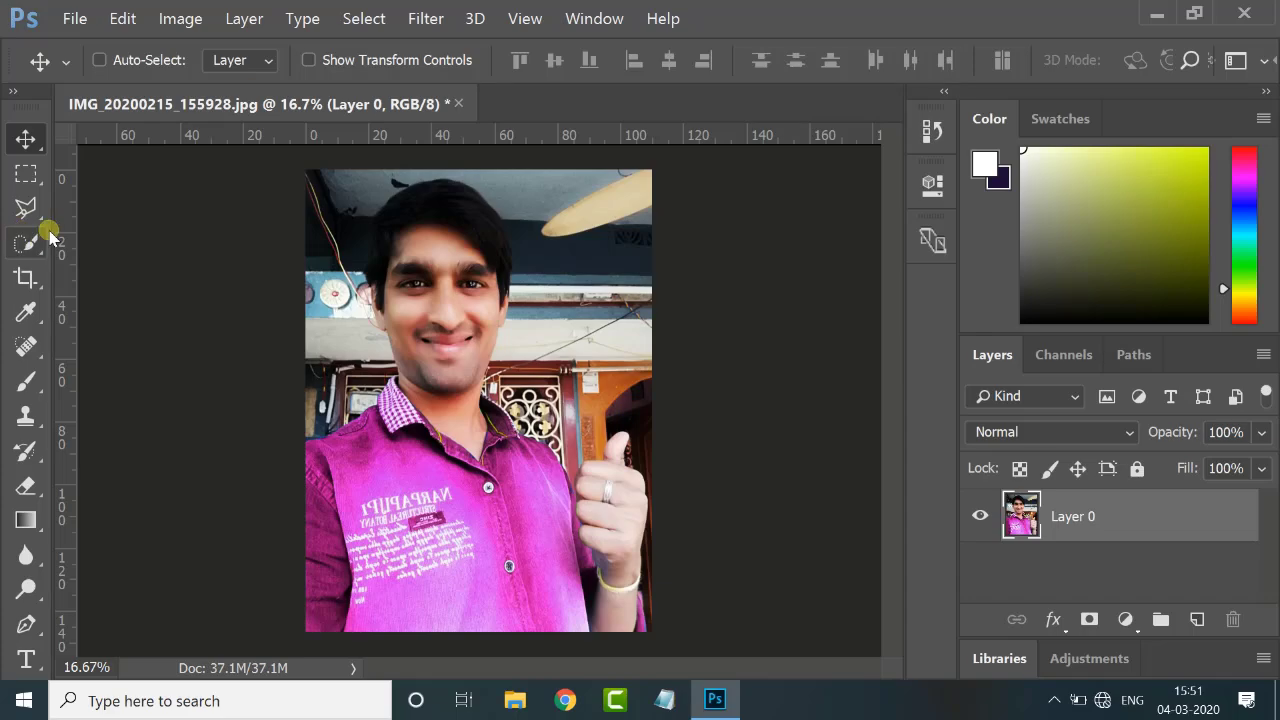
Trace the head and shoulder edge with the Magnetic Lasso tool and close the selection at the shoulder
click(26, 207)
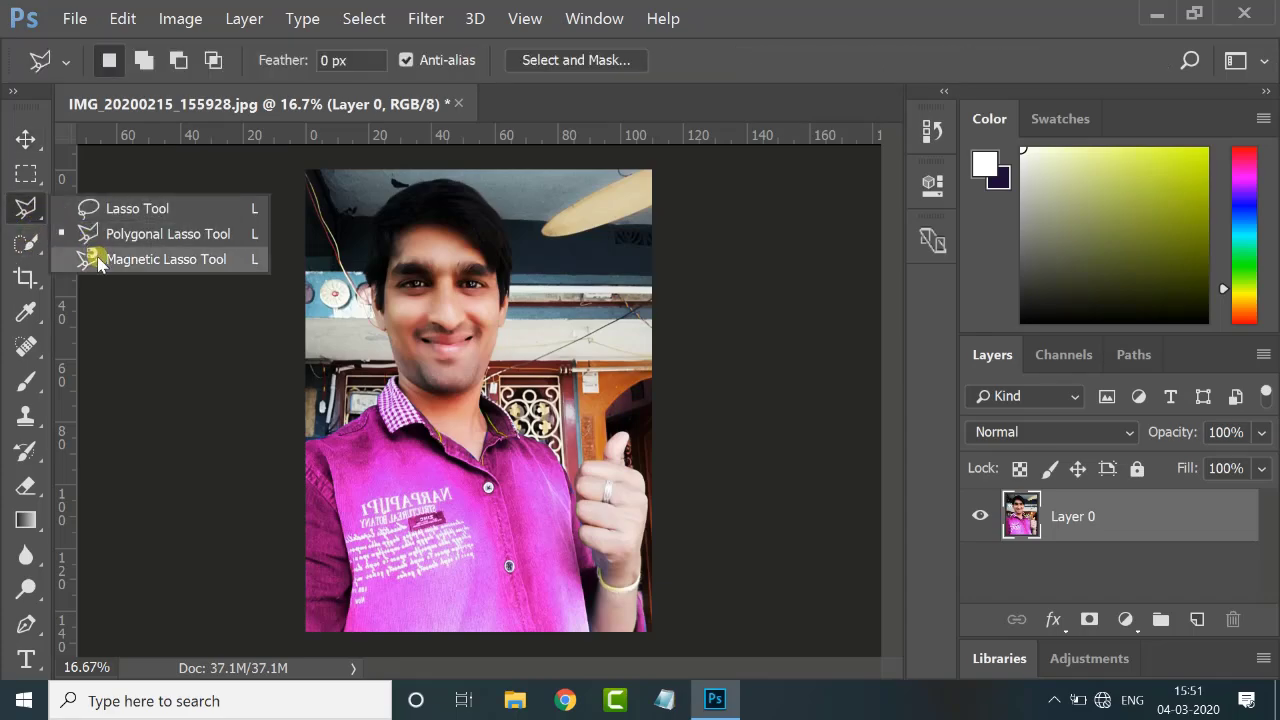
click(98, 260)
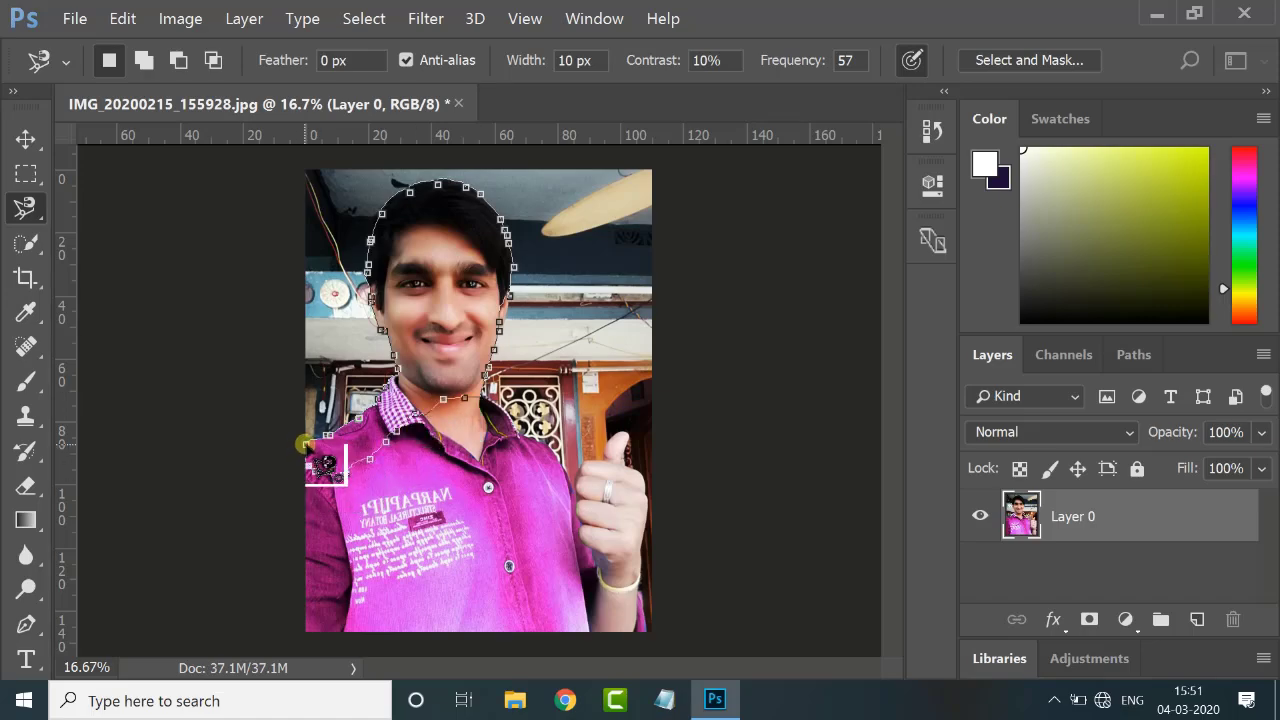
click(304, 444)
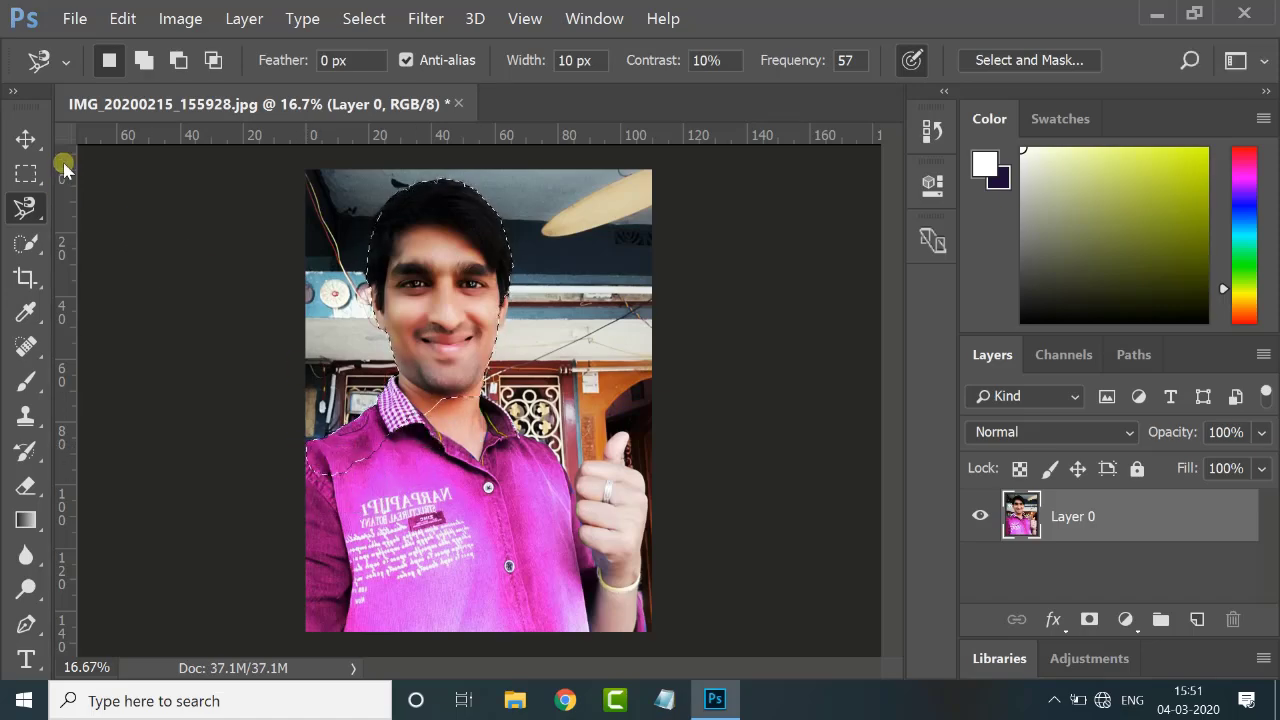
Try moving the magnetically selected head past the photo's left edge, undo the move and deselect
click(26, 139)
drag(482, 340, 388, 335)
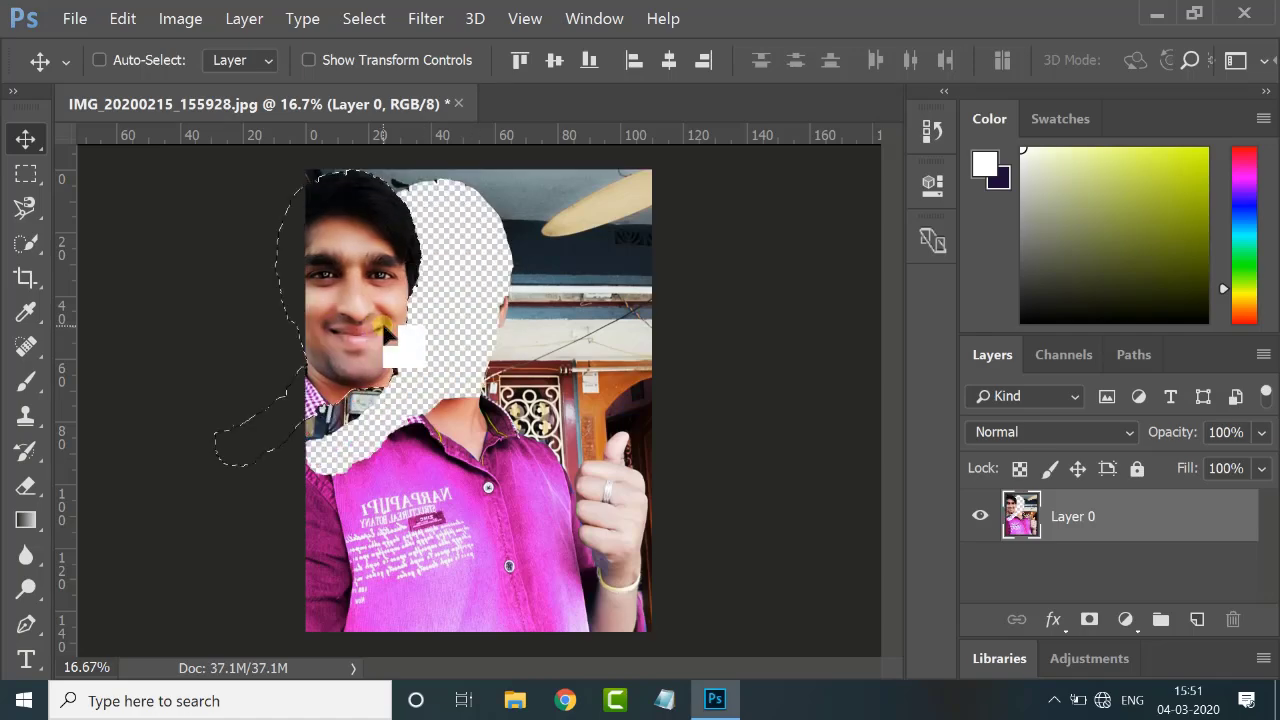
key(ctrl+z)
key(ctrl+d)
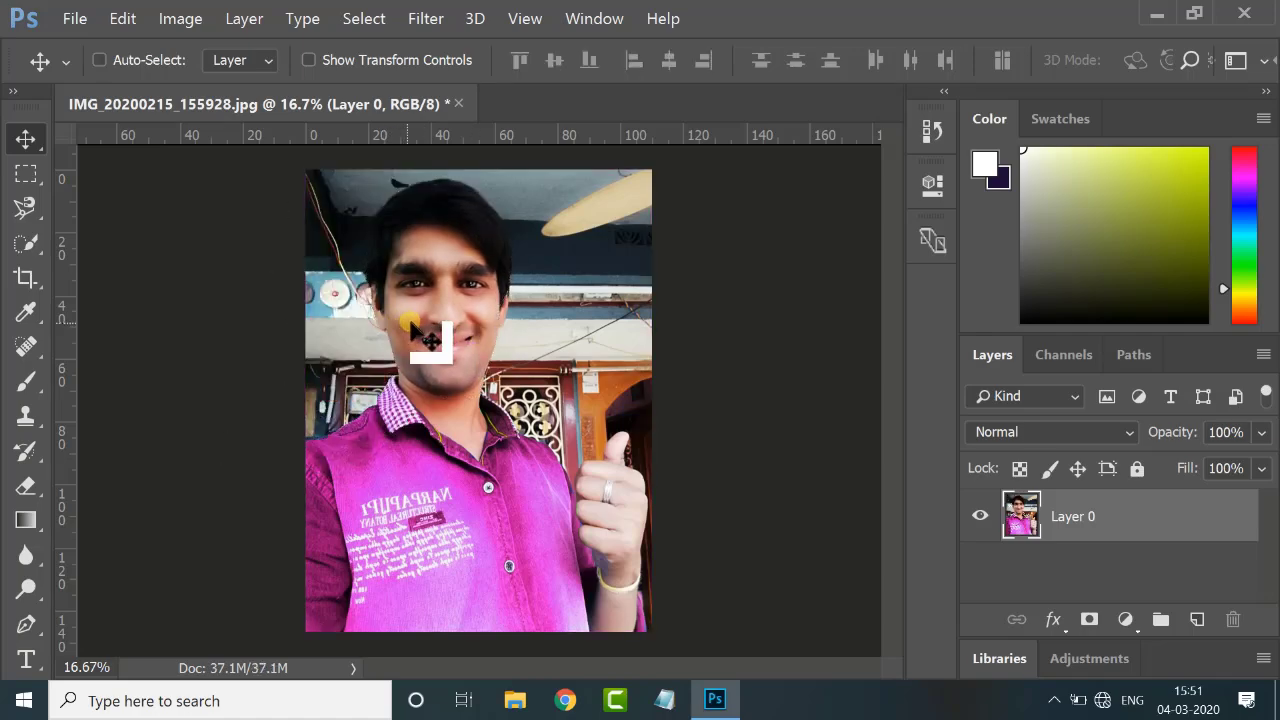
Select the man from hair to shirt and raised thumb with the Quick Selection tool
click(26, 207)
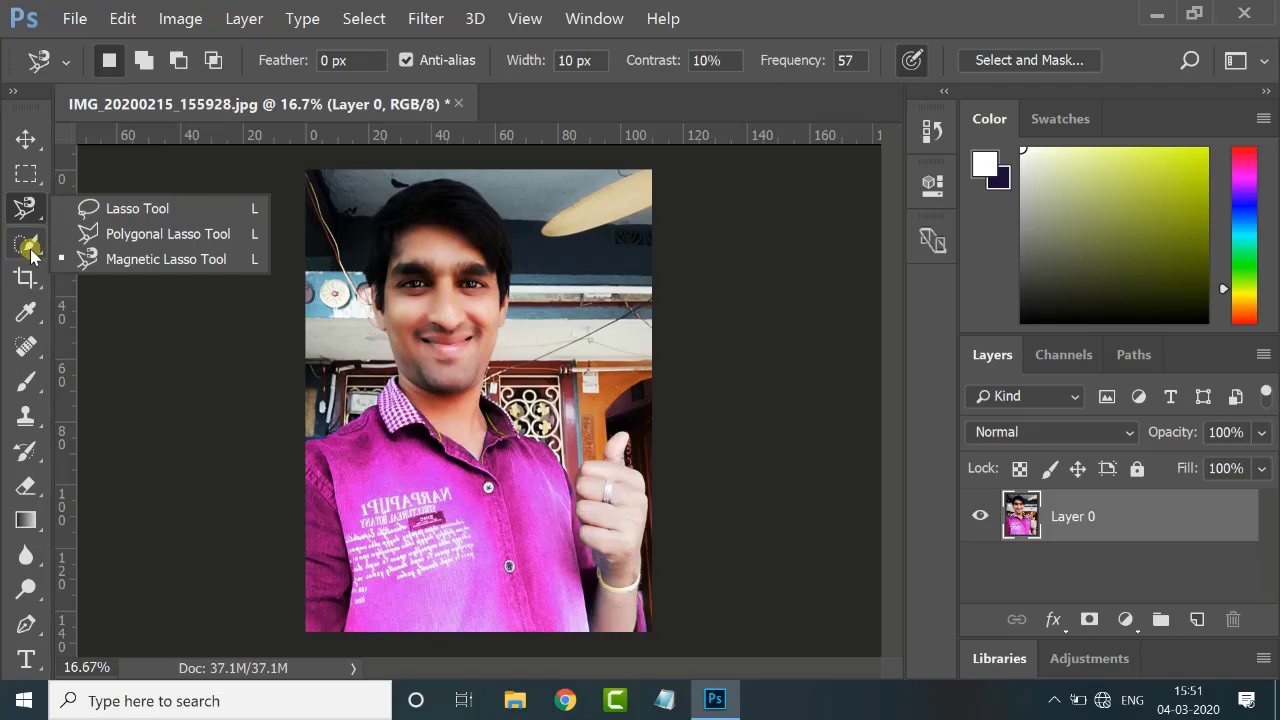
click(31, 254)
click(31, 248)
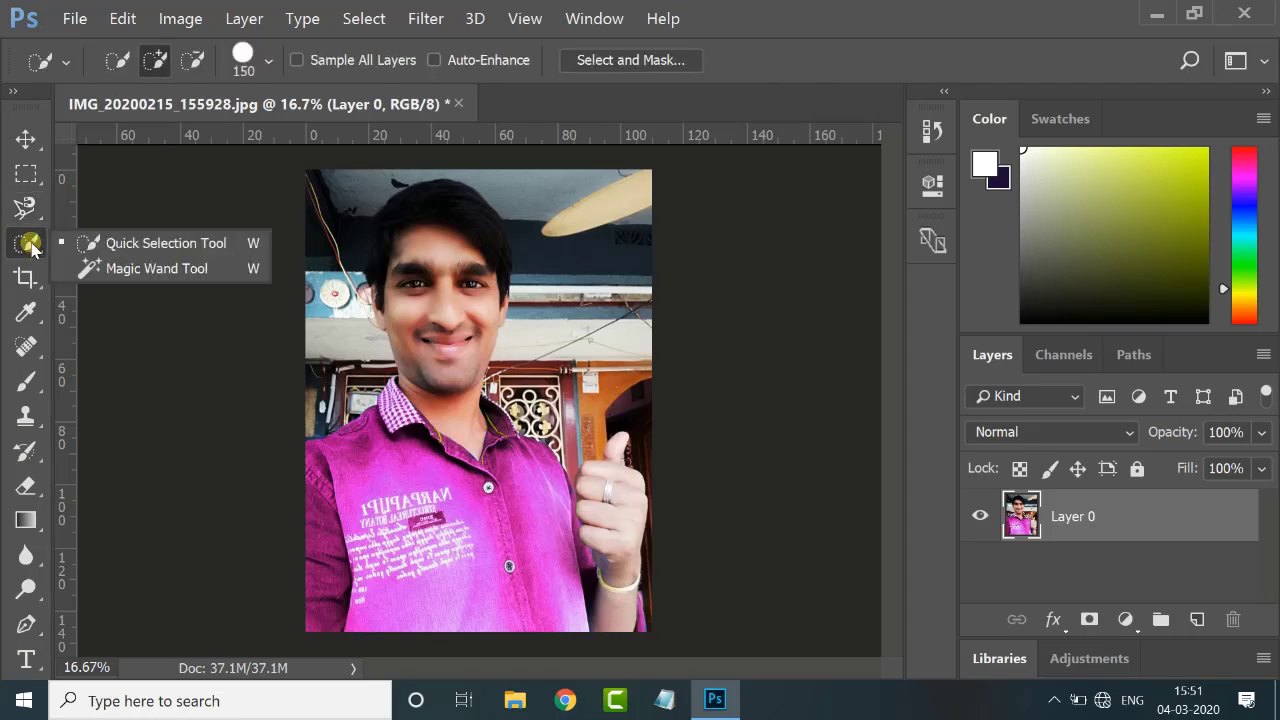
click(141, 248)
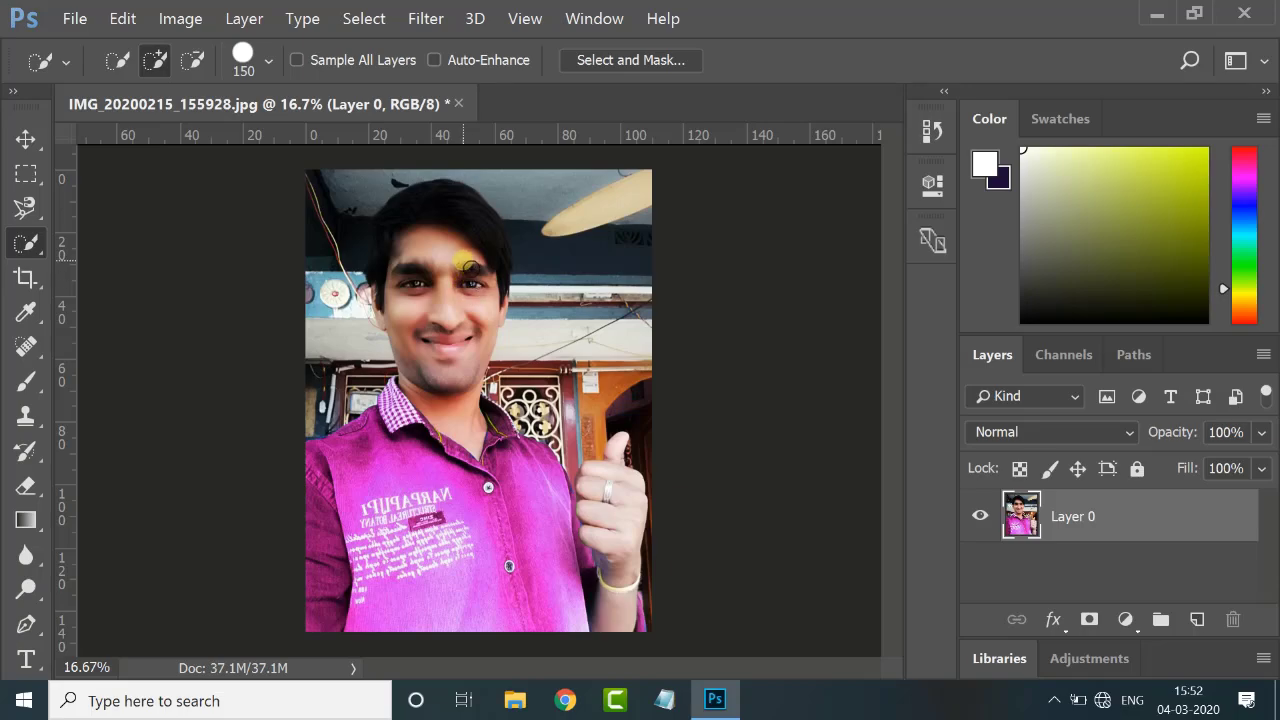
mouse_move(440, 211)
mouse_down()
mouse_move(478, 461)
mouse_move(420, 587)
mouse_move(365, 631)
mouse_move(327, 591)
mouse_move(326, 520)
mouse_move(358, 470)
mouse_move(390, 455)
mouse_move(398, 428)
mouse_up()
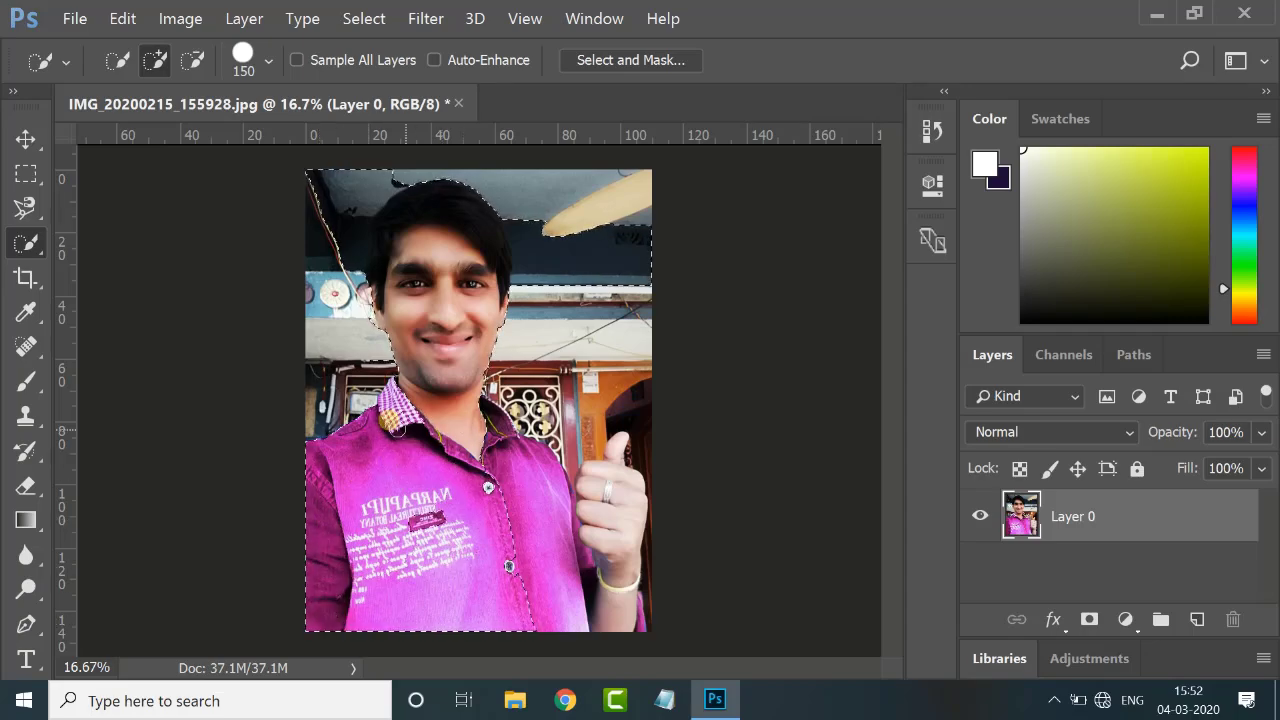
mouse_move(522, 490)
mouse_down()
mouse_move(564, 608)
mouse_move(642, 643)
mouse_move(621, 598)
mouse_move(617, 488)
mouse_move(568, 528)
mouse_up()
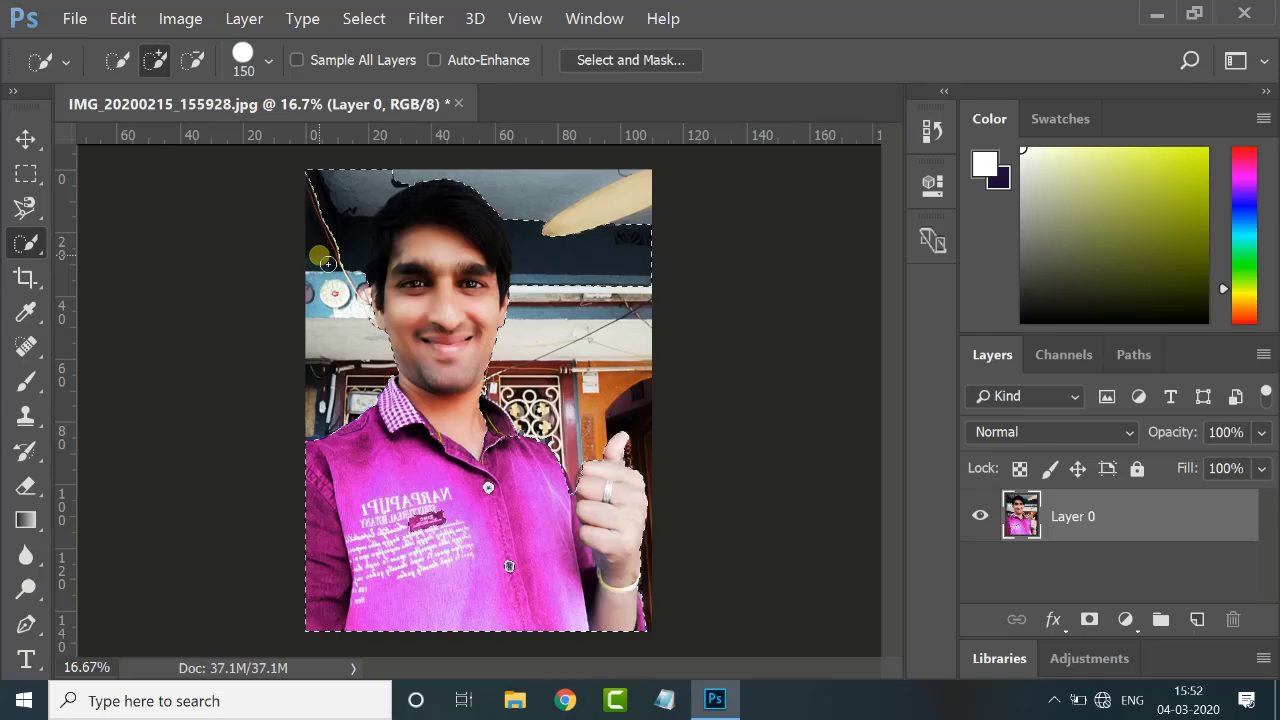
Subtract the background areas around the head and beside the raised hand from the quick selection
key(alt)
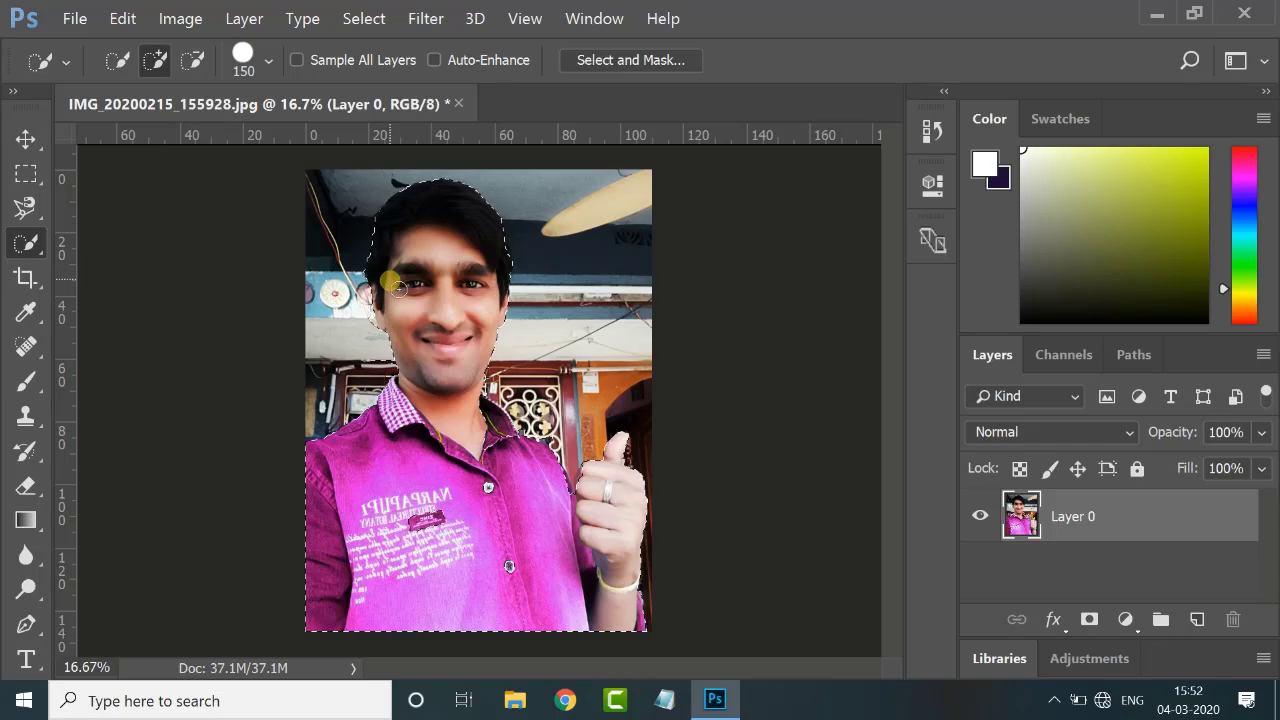
key(alt)
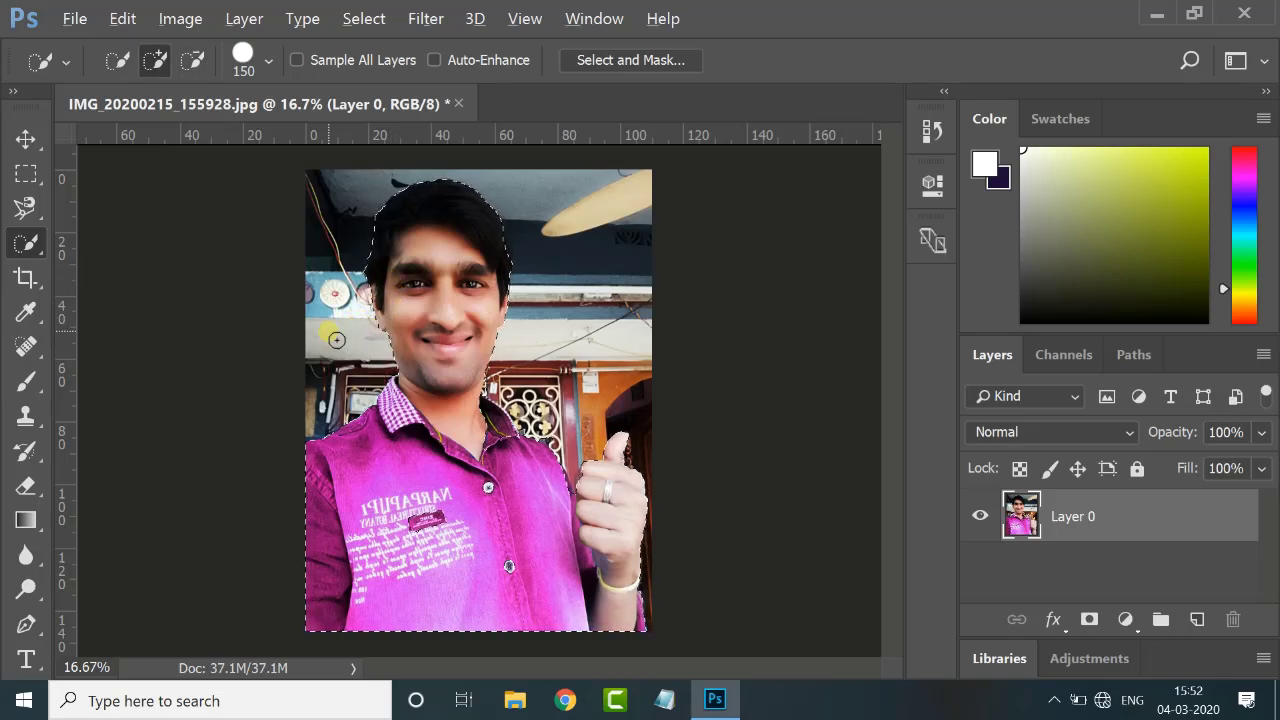
key(alt)
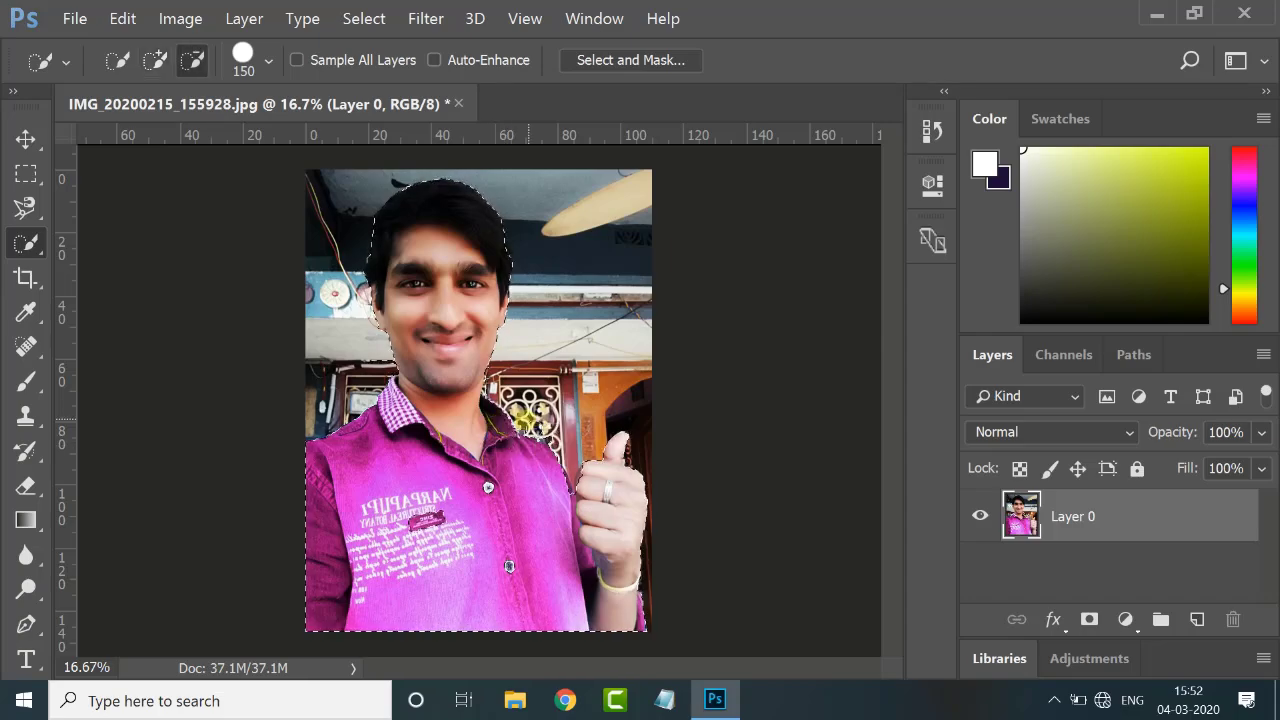
click(577, 487)
key(alt)
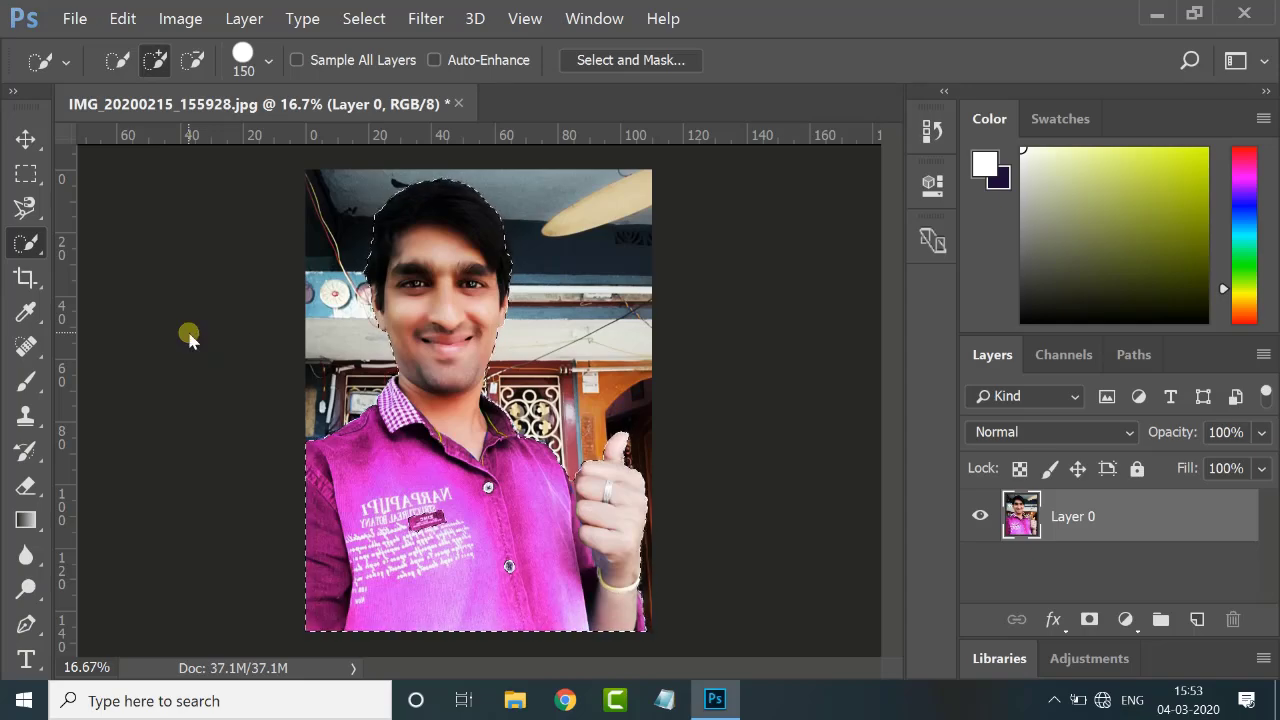
Open the Taj Mahal image 5769 from the photoshop folder
key(ctrl+o)
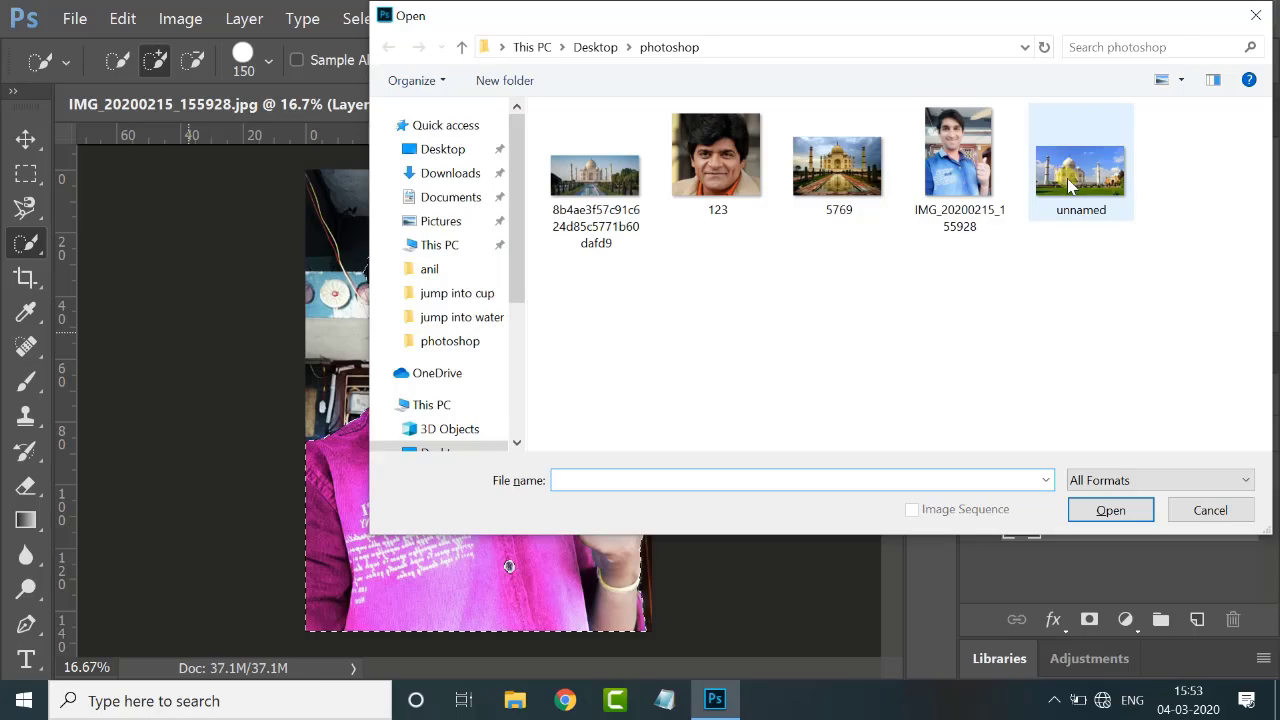
click(855, 182)
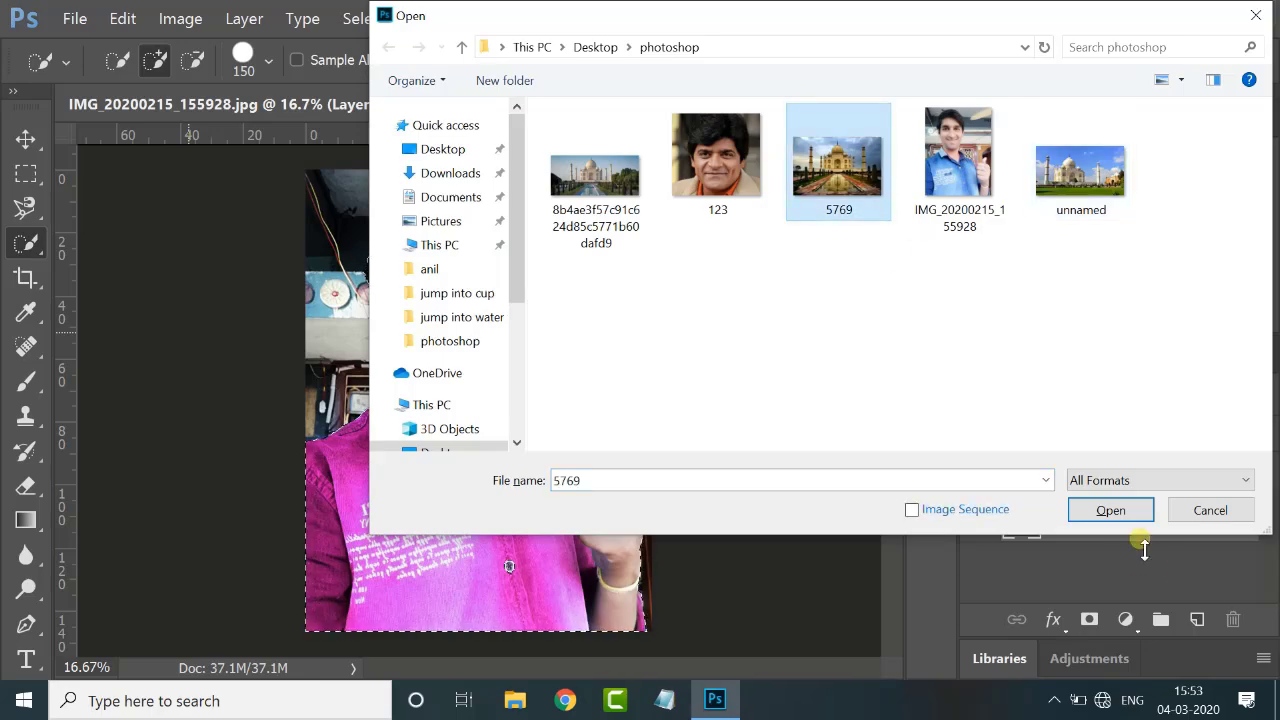
click(1110, 510)
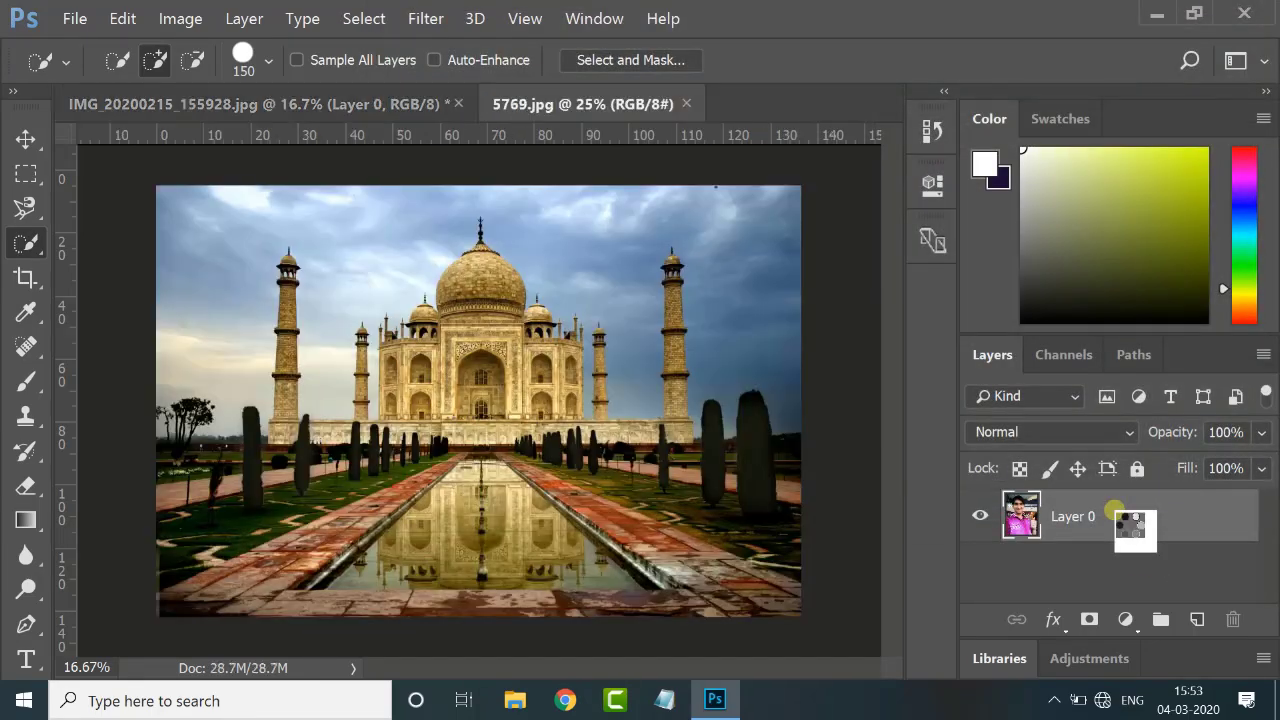
Float the portrait document, move the selected man into the 5769.jpg Taj Mahal image, and minimize the portrait window
drag(352, 104, 812, 310)
click(26, 140)
drag(677, 677, 404, 486)
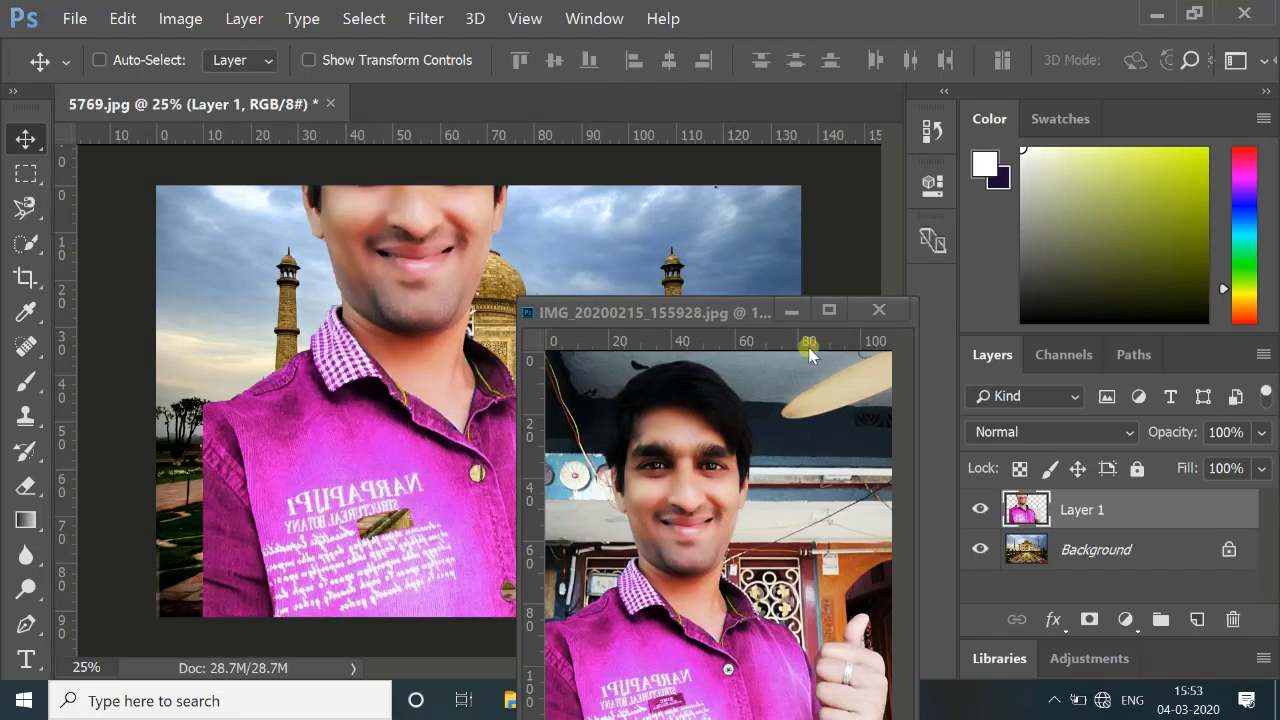
click(793, 318)
Scale the man's layer down with Free Transform and place him in the lower-left corner of the Taj Mahal scene
drag(457, 451, 455, 425)
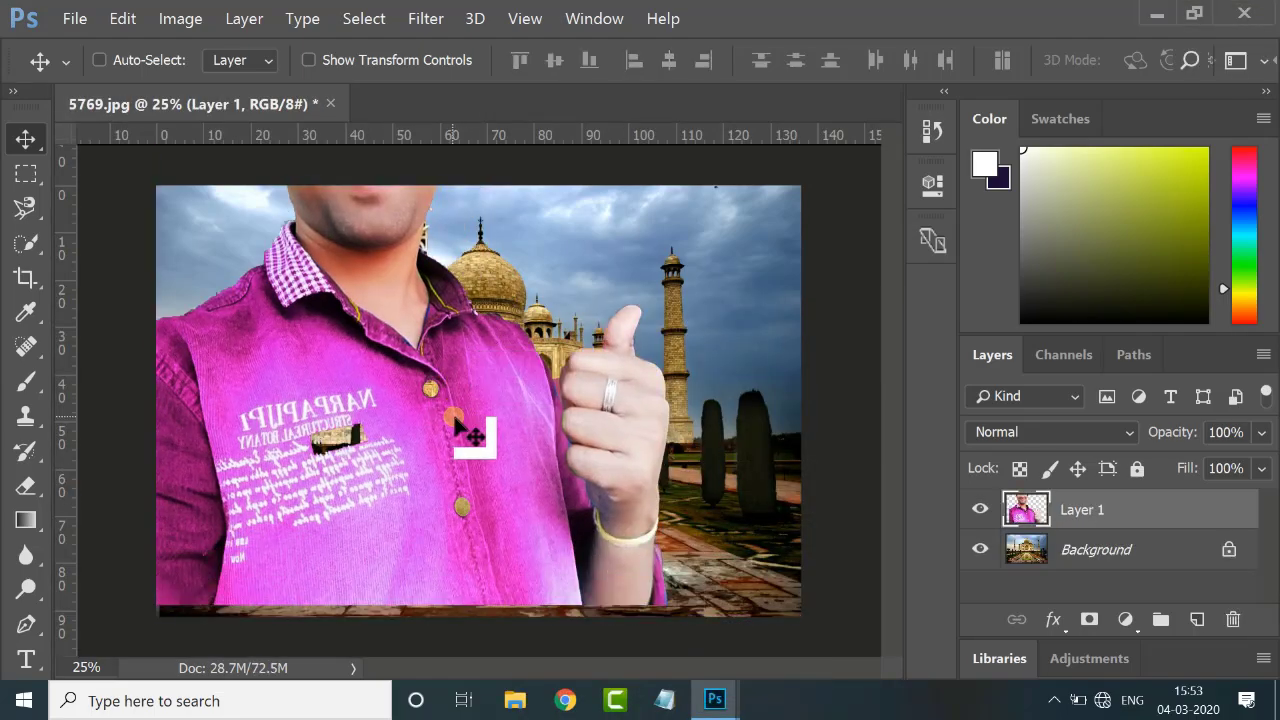
click(310, 62)
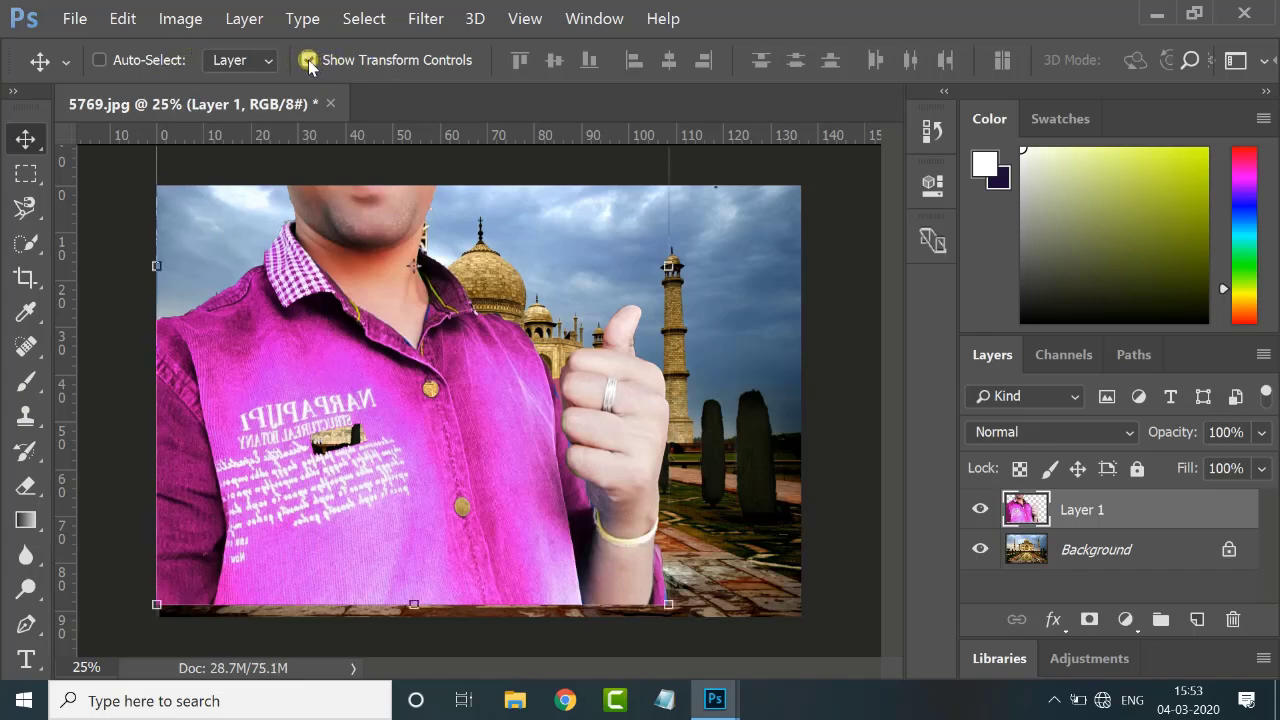
click(310, 62)
drag(490, 412, 476, 418)
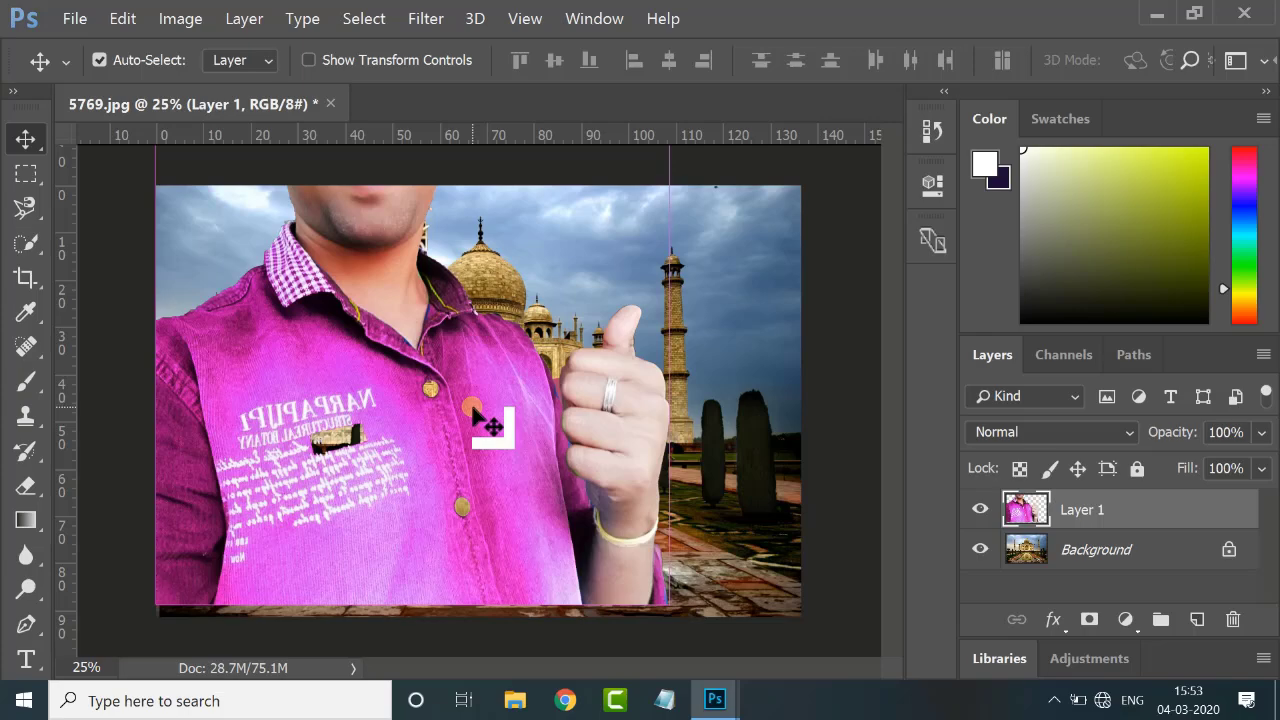
key(ctrl+t)
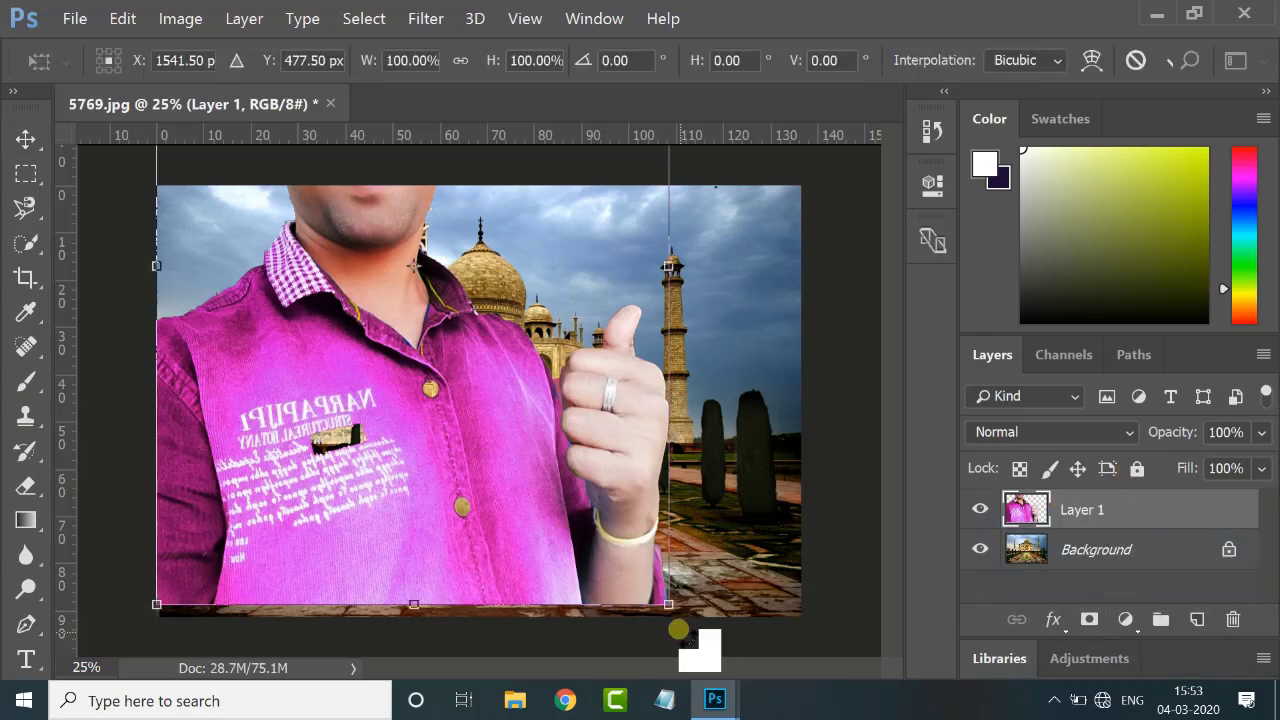
drag(670, 608, 526, 420)
drag(437, 397, 318, 564)
key(Return)
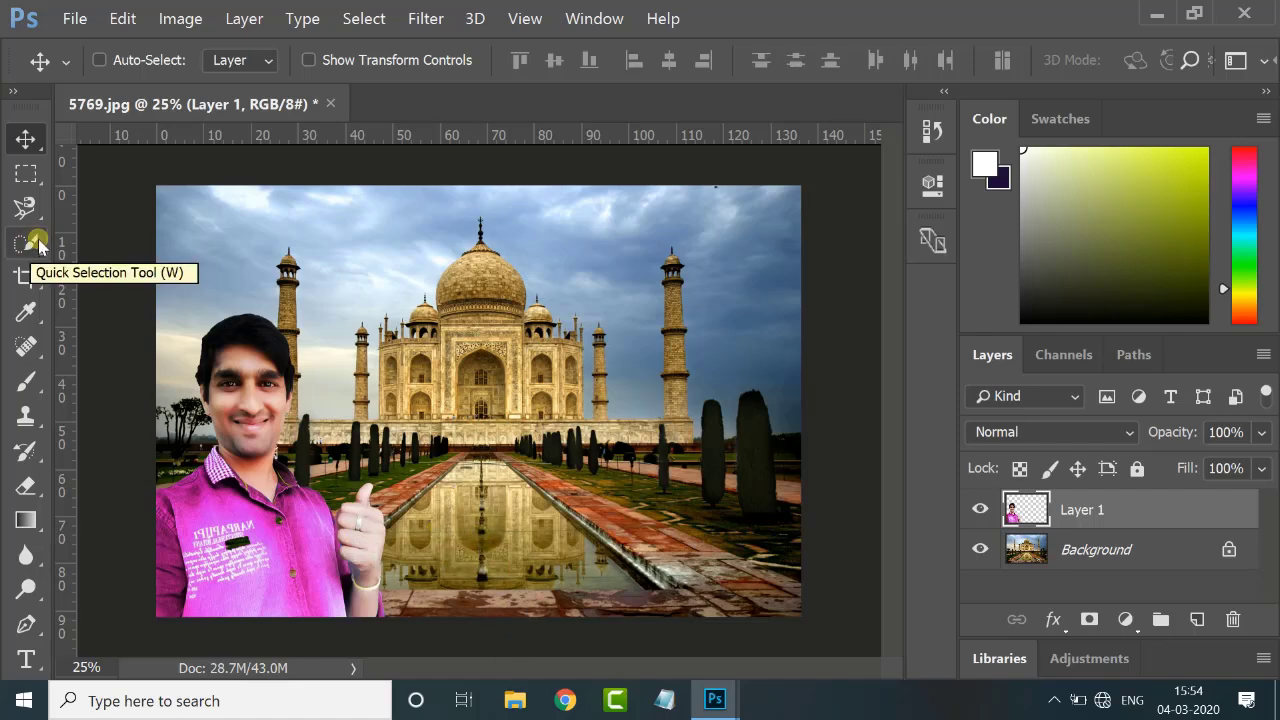
Crop the composite with the Crop tool, trimming the right side past the main monument and thin strips off the top and bottom
click(27, 287)
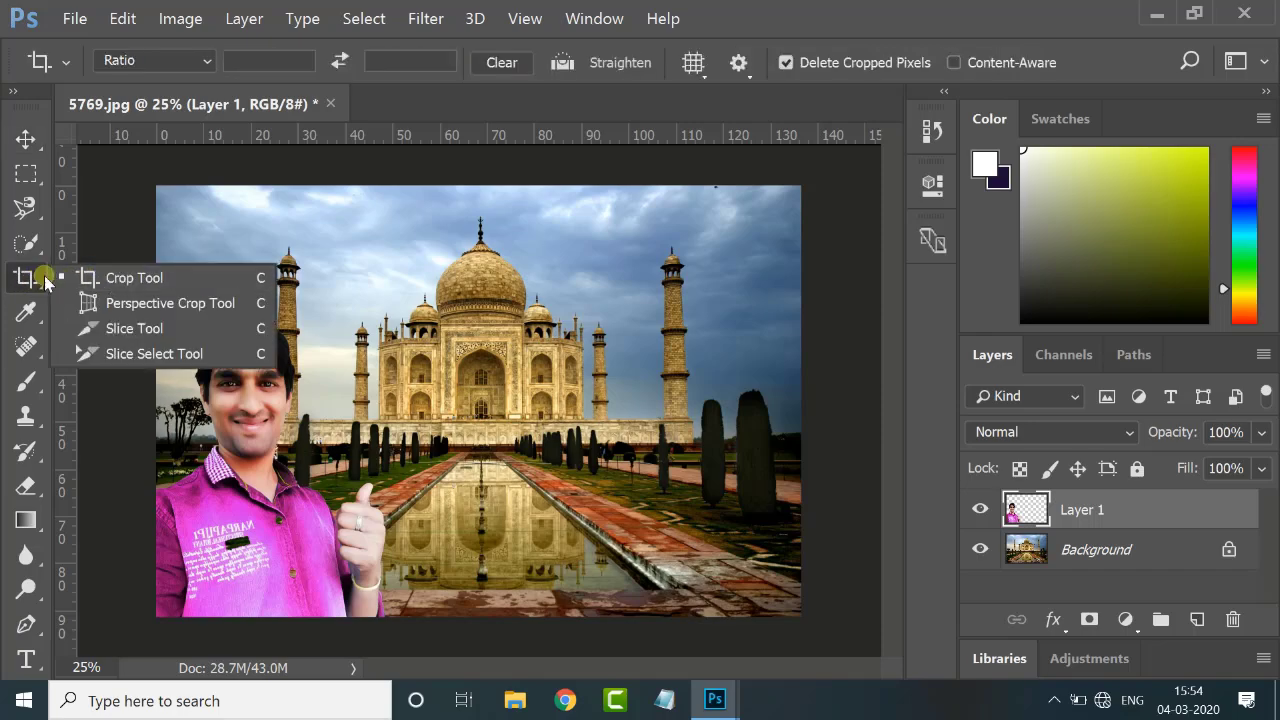
click(100, 277)
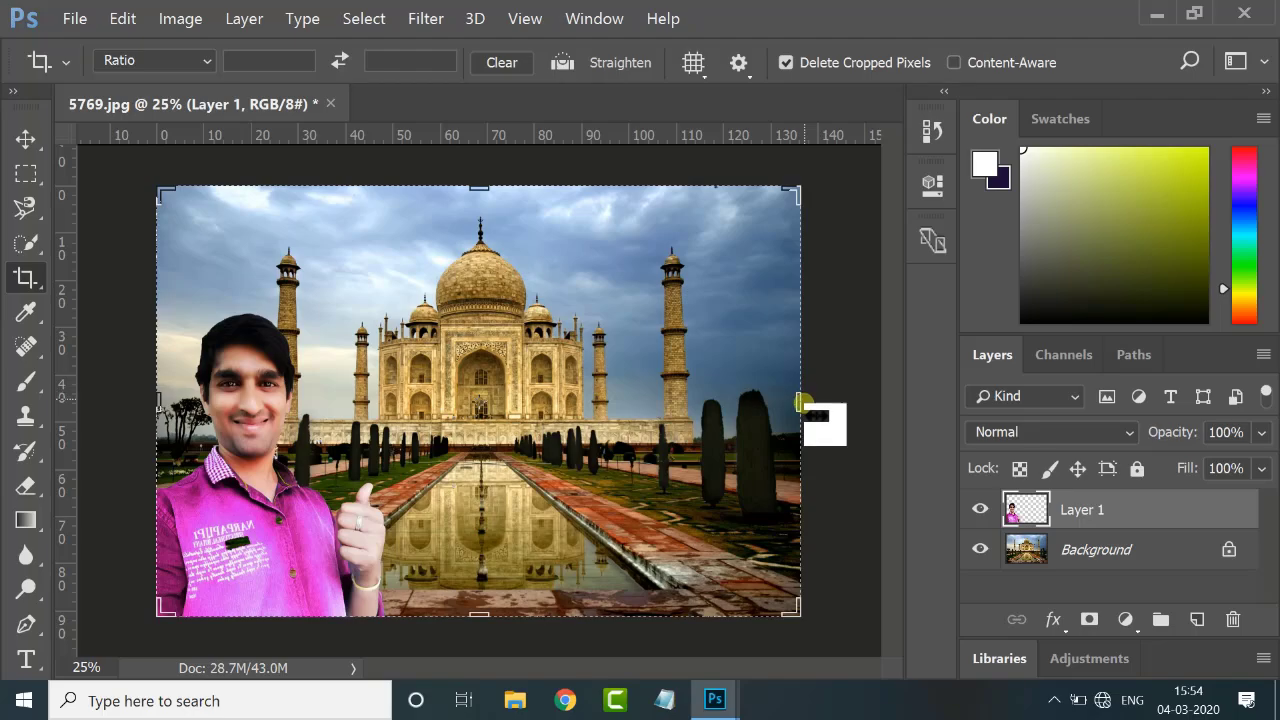
drag(797, 402, 722, 420)
drag(485, 188, 486, 206)
drag(258, 402, 250, 412)
drag(485, 605, 480, 592)
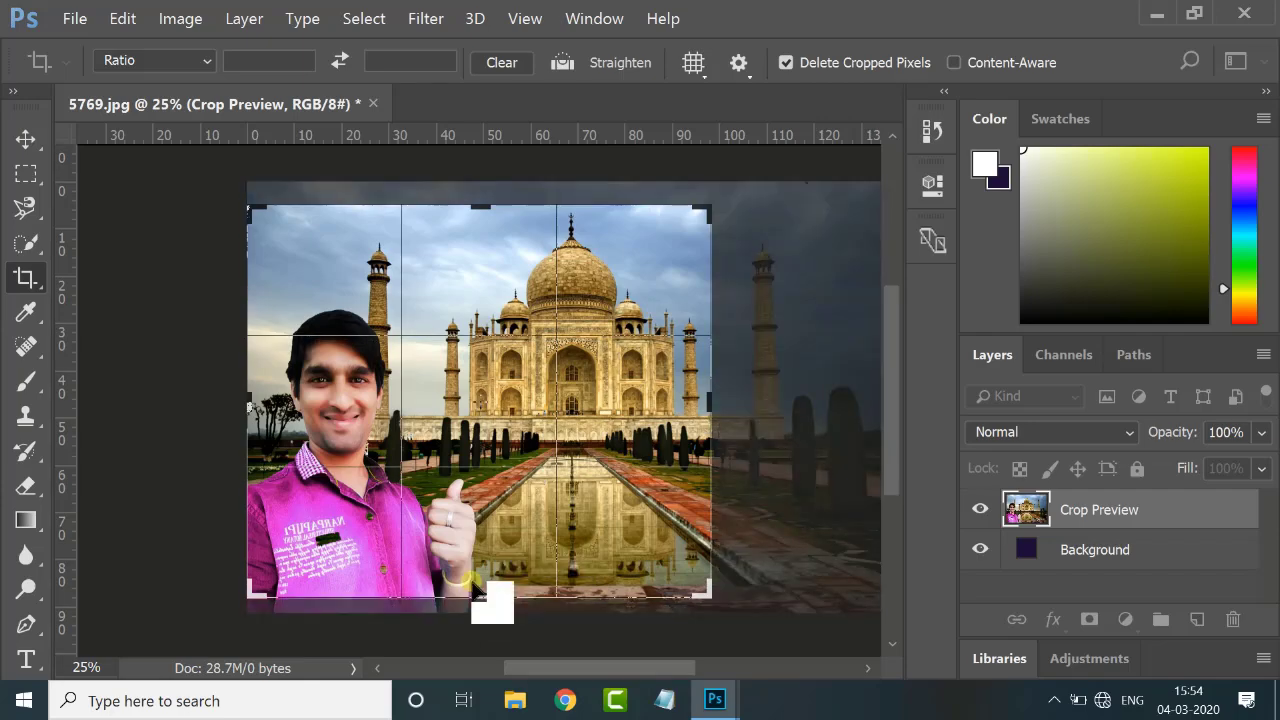
key(Return)
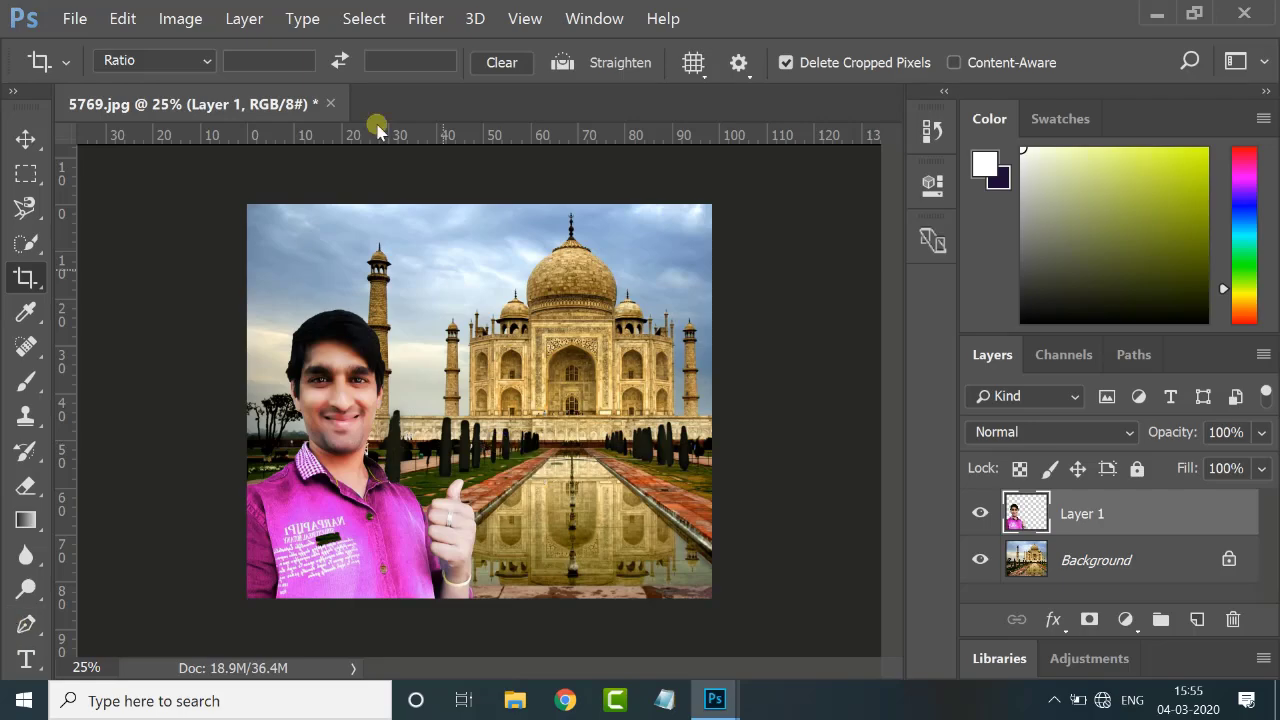
click(20, 136)
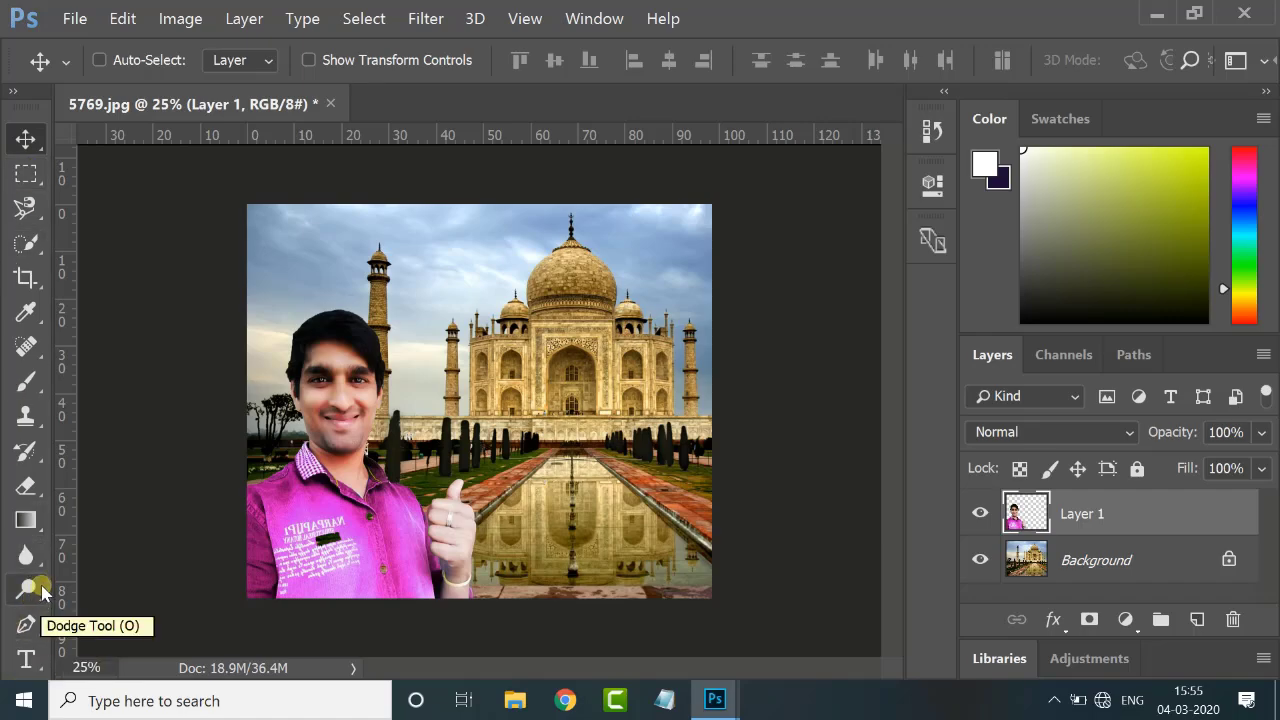
Dock the toolbar in two columns beside the panels and float the combined panel group over the canvas
click(14, 92)
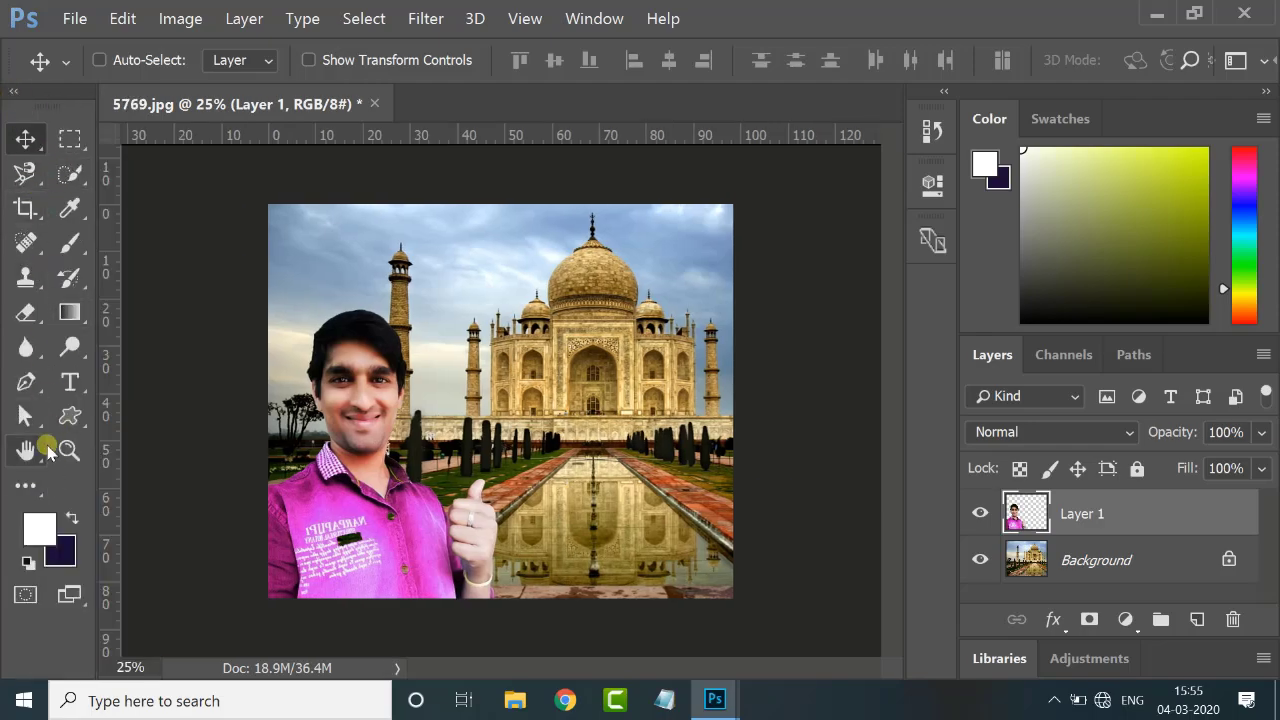
drag(48, 96, 890, 88)
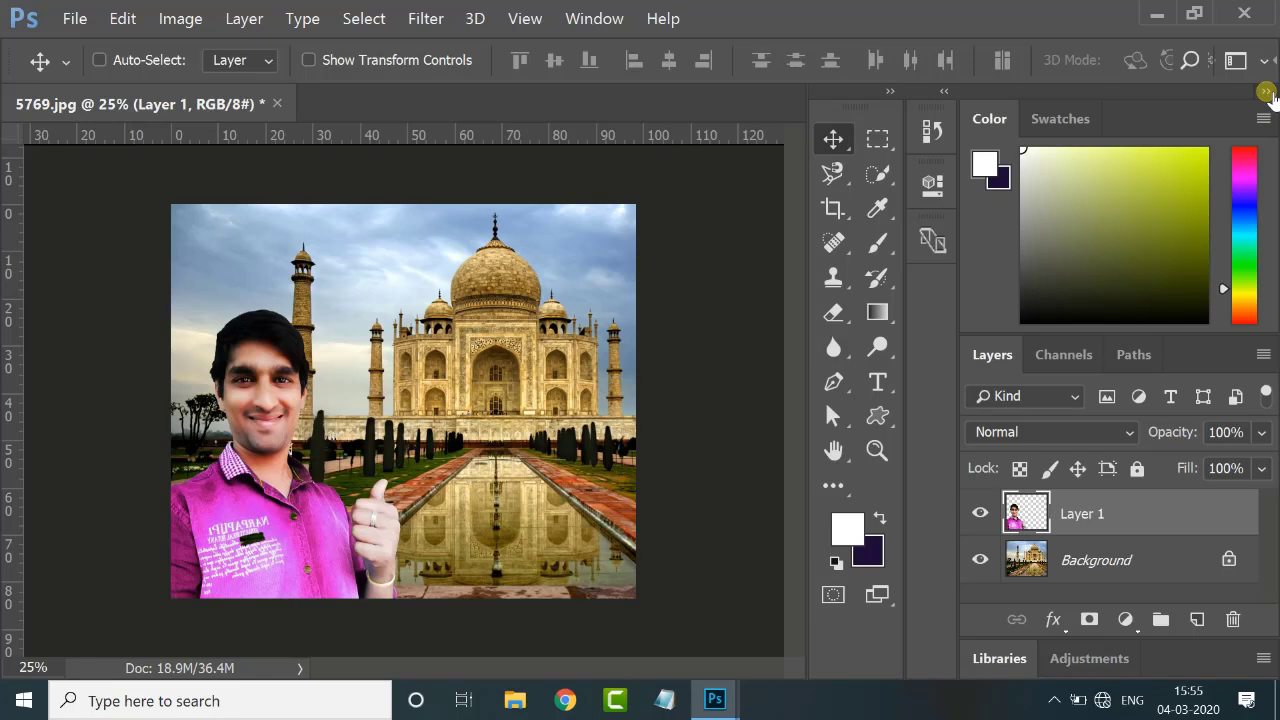
click(1266, 92)
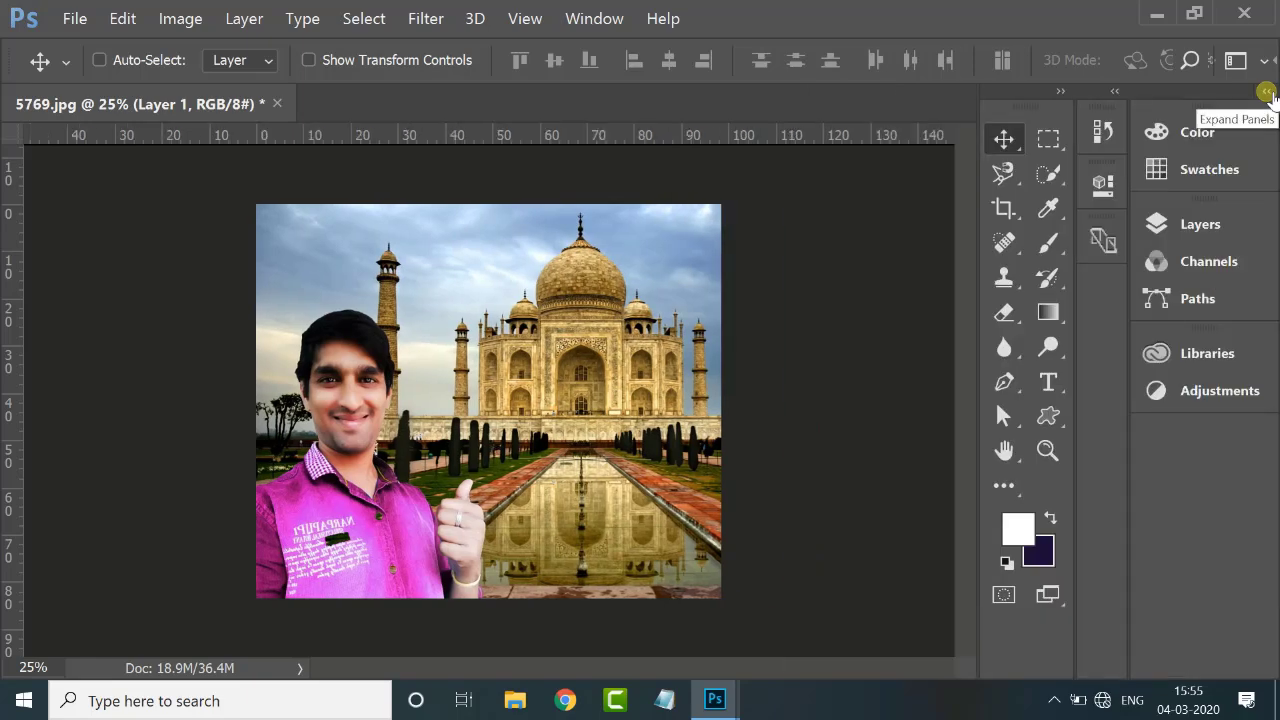
click(1266, 92)
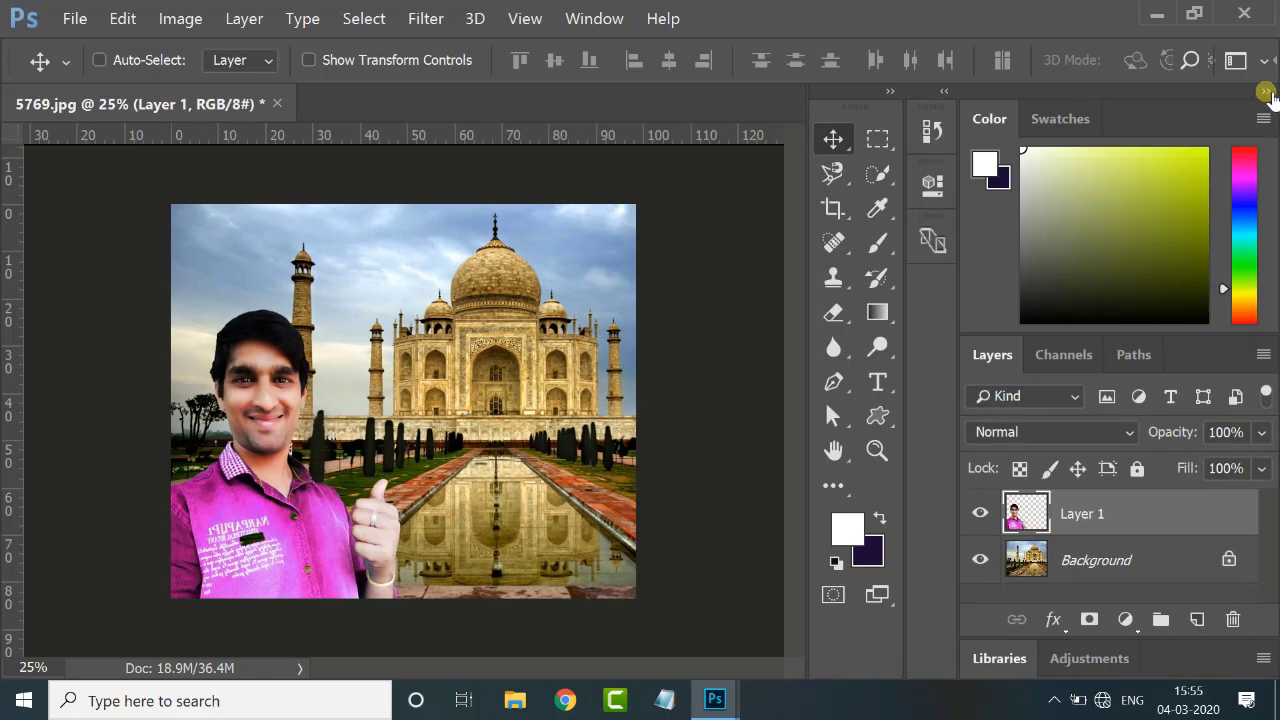
drag(862, 100, 941, 179)
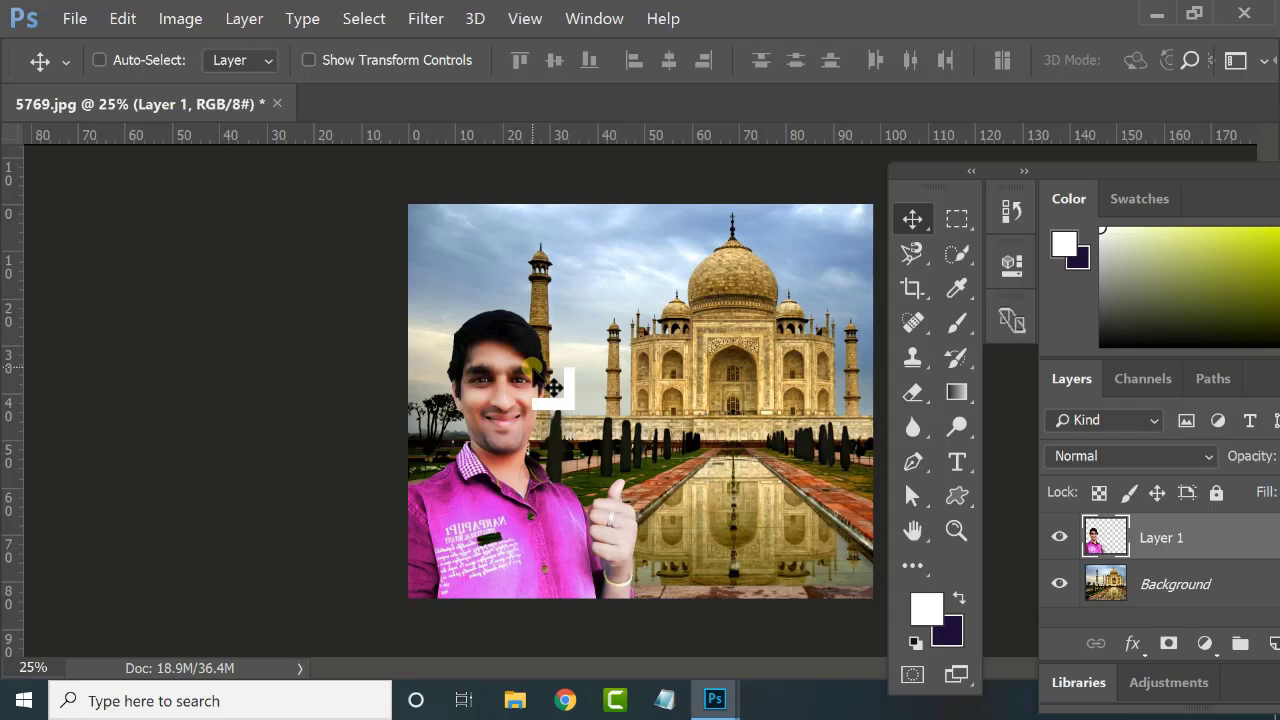
Reset the Essentials workspace to its default panel layout
click(590, 20)
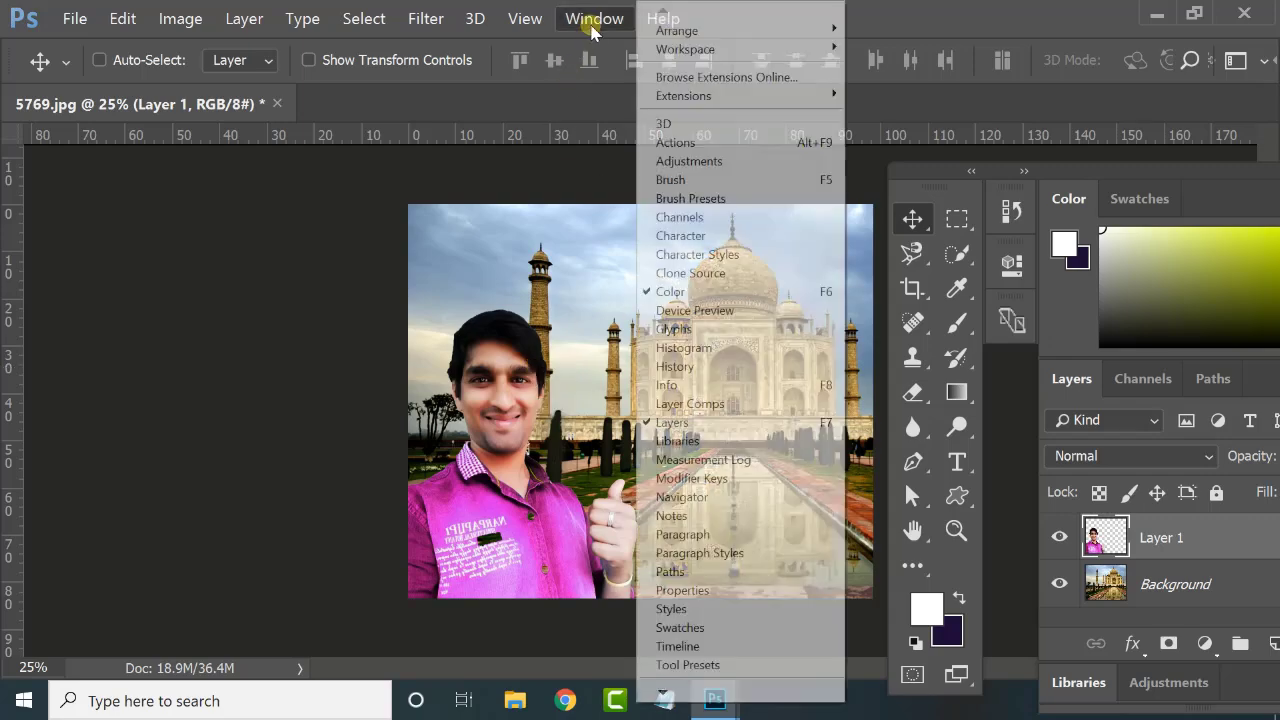
mouse_move(700, 50)
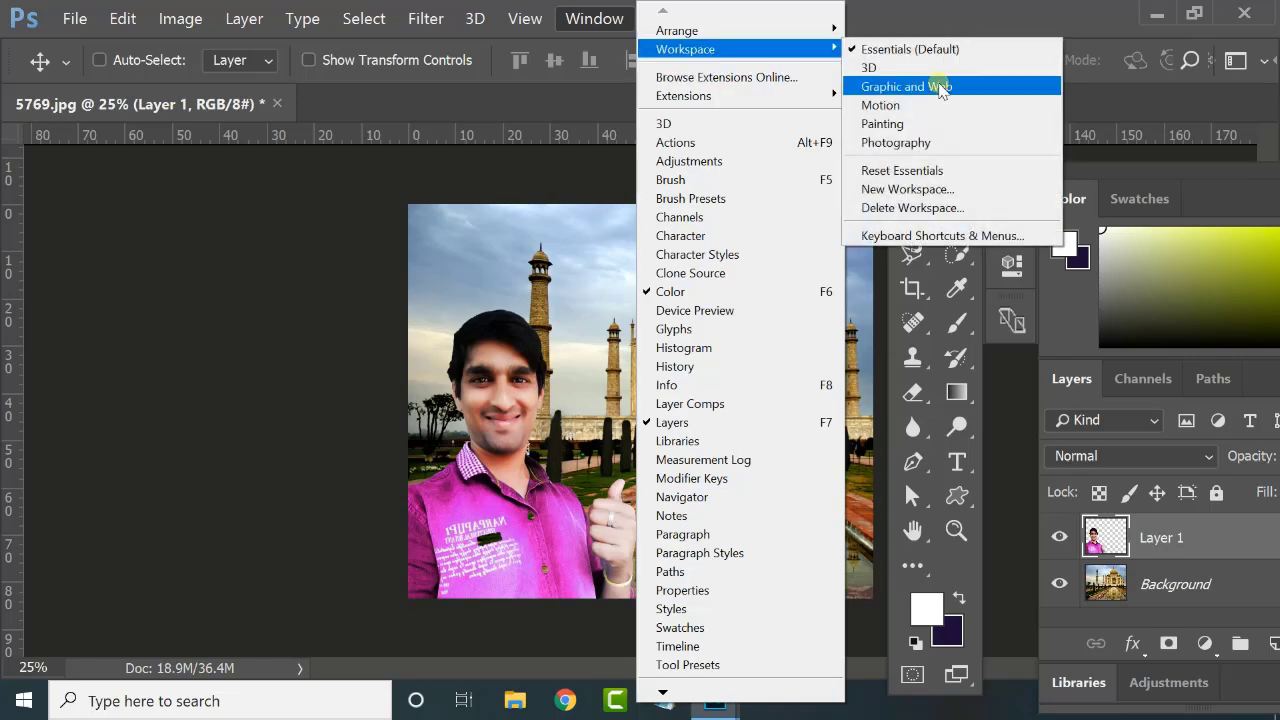
click(906, 172)
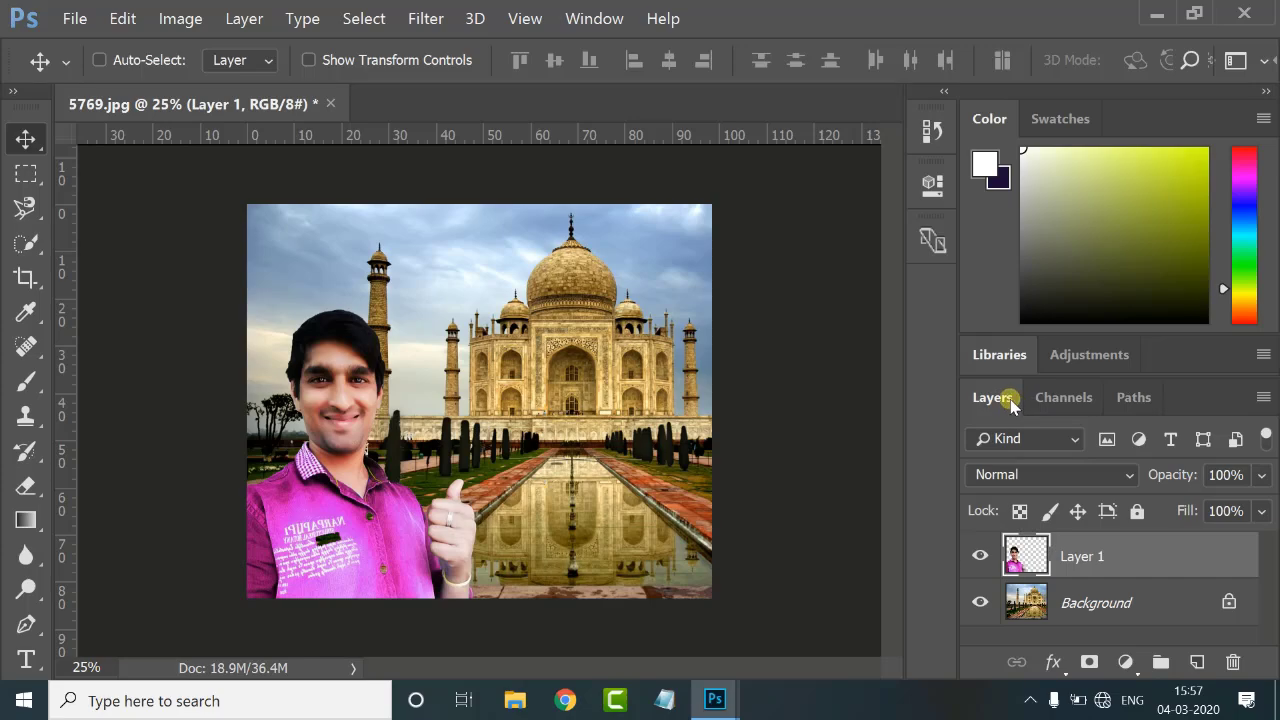
Hide the Layers panel and show it again
drag(1004, 405, 637, 345)
click(608, 20)
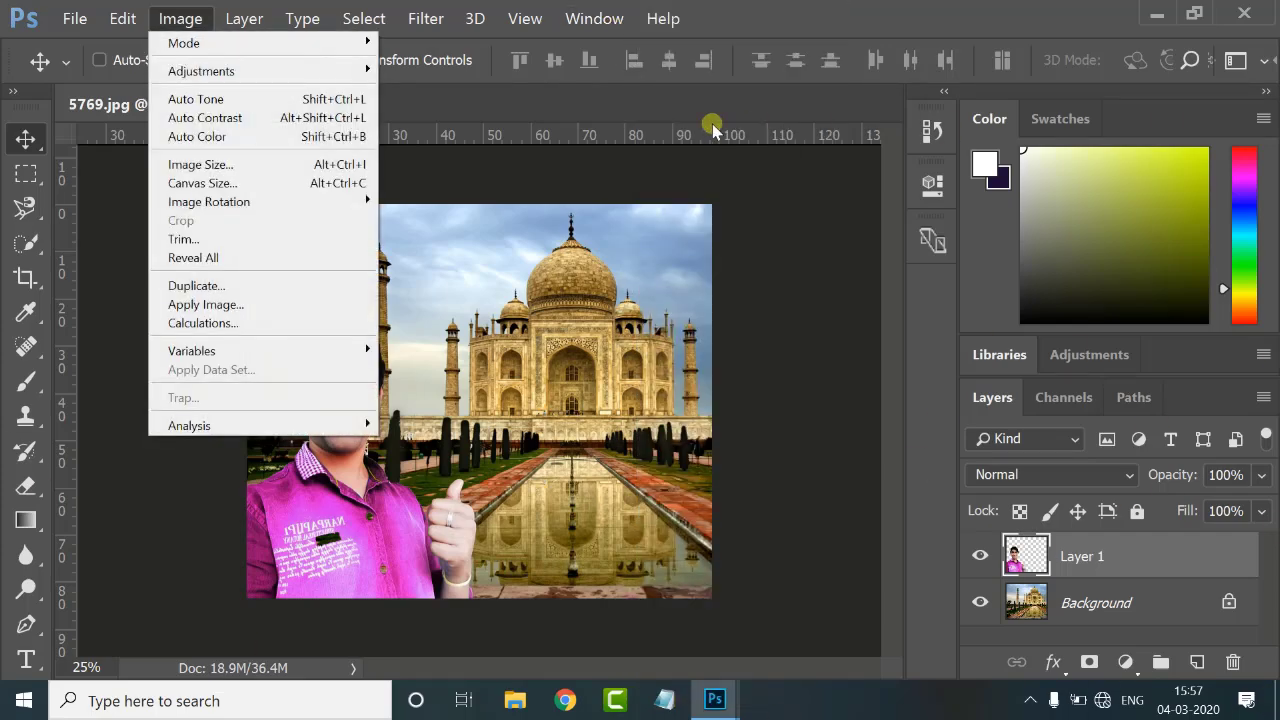
click(606, 19)
click(606, 19)
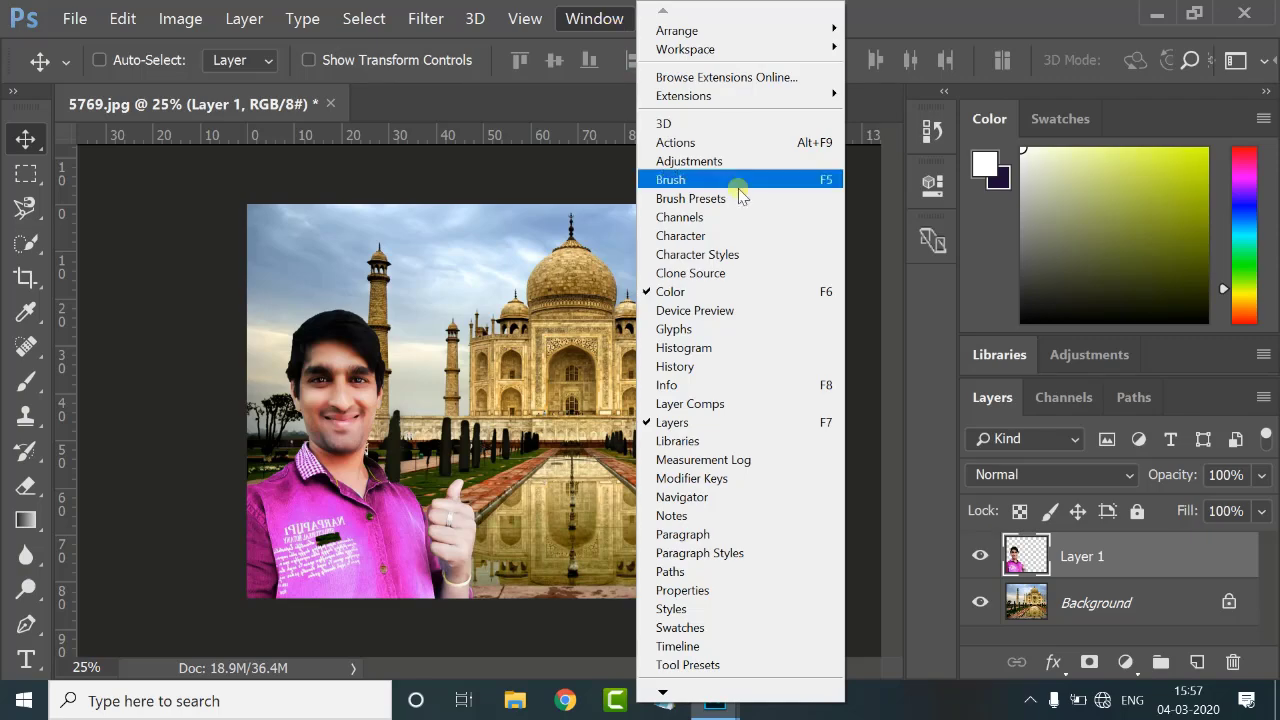
click(671, 424)
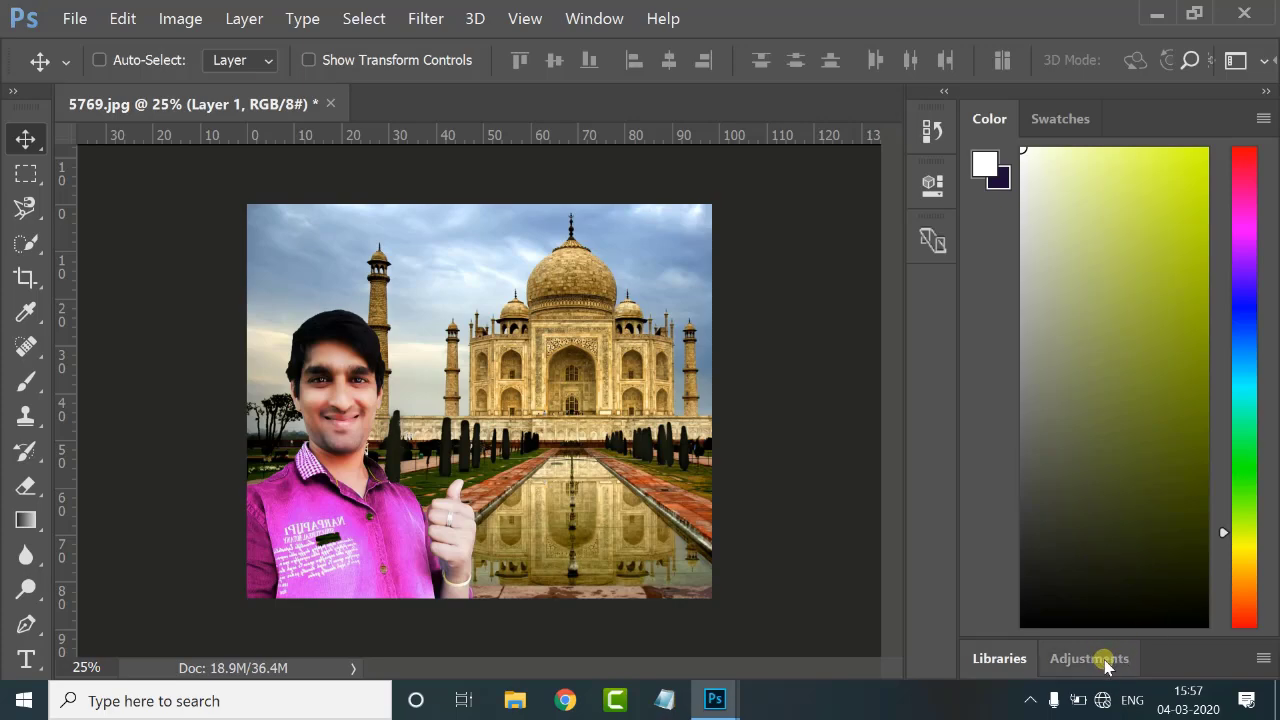
click(598, 21)
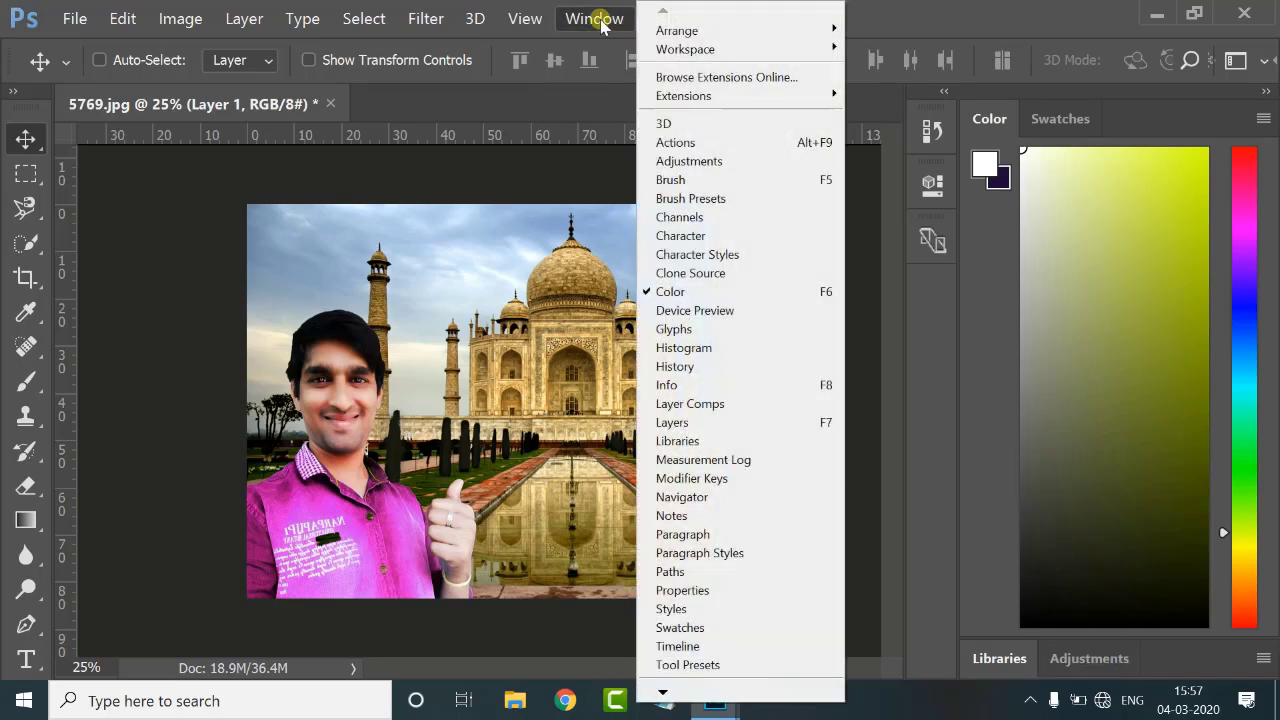
click(670, 424)
Select Layer 1 from the man in the image and try its opacity slider, setting it back to 100%
drag(1140, 575, 943, 594)
right_click(366, 427)
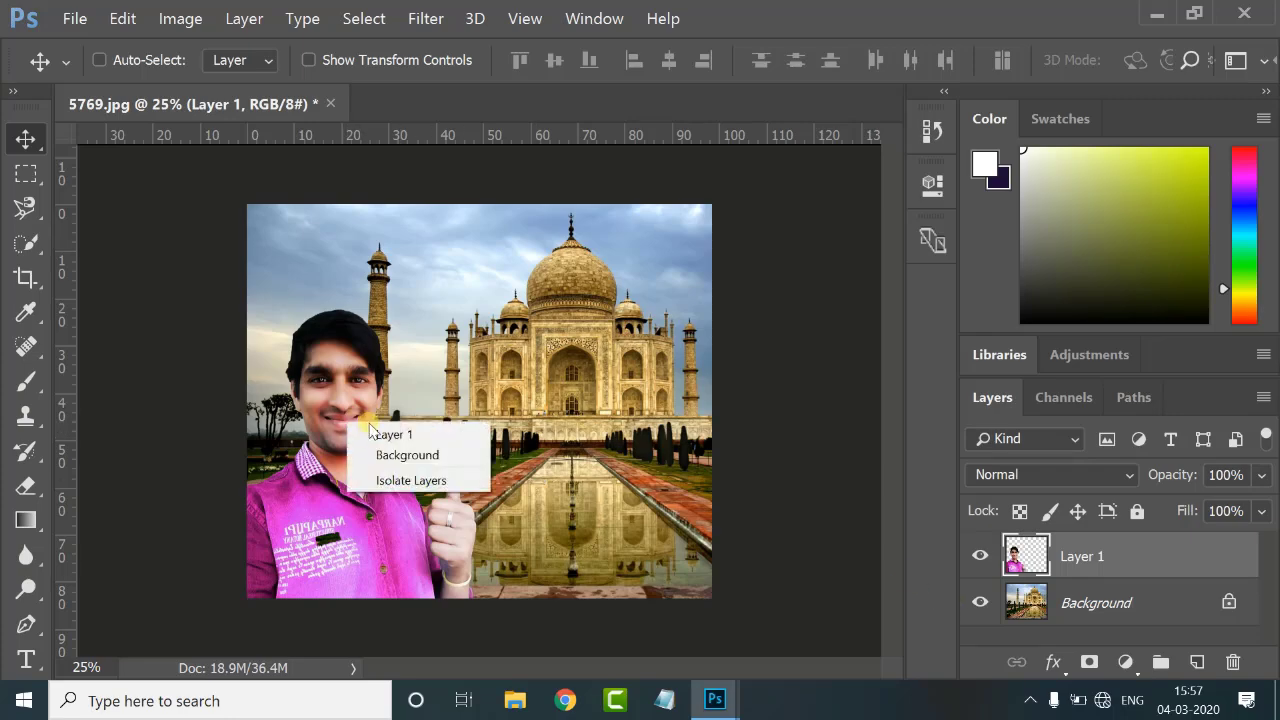
click(372, 434)
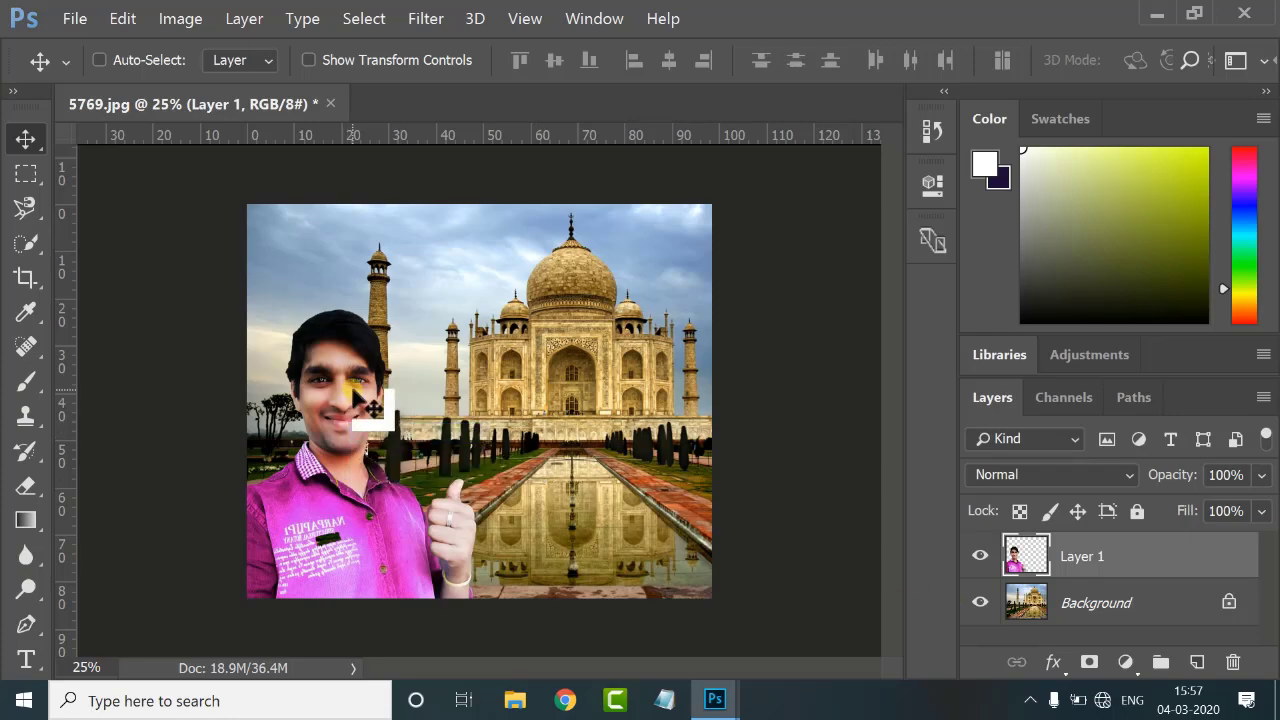
click(1262, 475)
mouse_move(1260, 504)
mouse_down()
mouse_move(1172, 516)
mouse_move(1262, 508)
mouse_up()
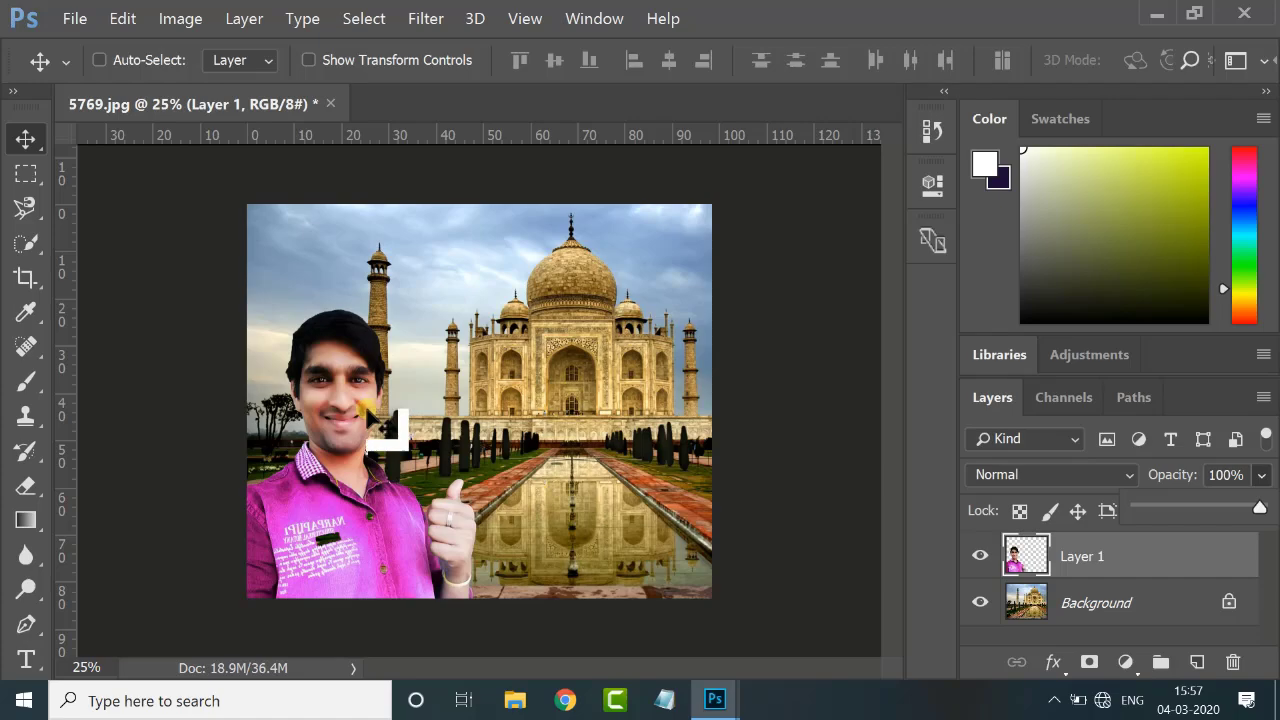
key(ctrl)
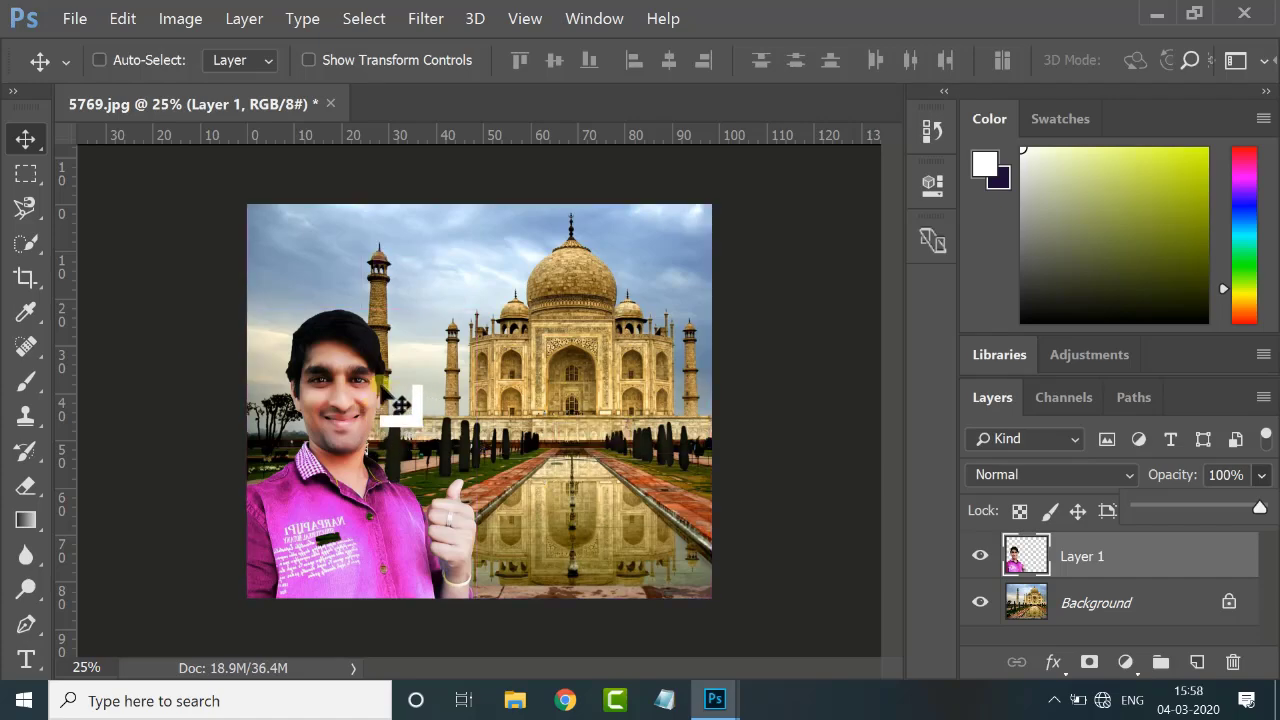
Save the Taj Mahal composite to the Desktop as a JPEG named background
click(74, 20)
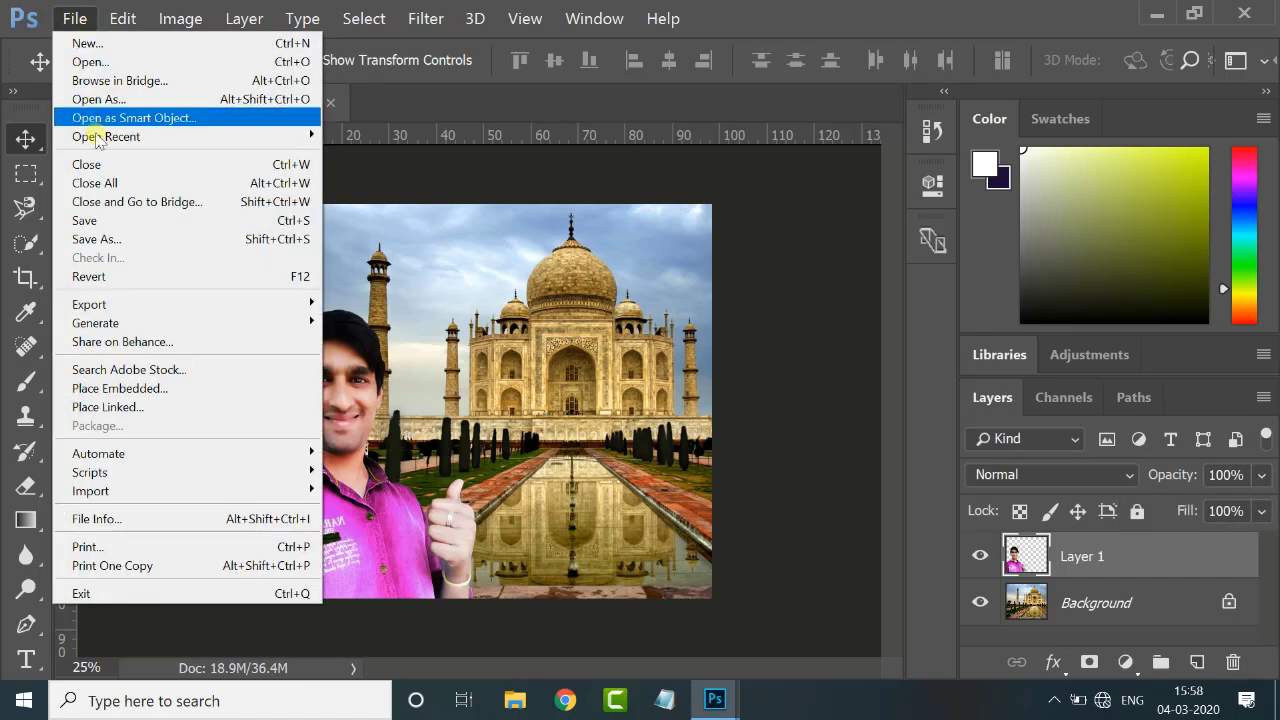
click(87, 222)
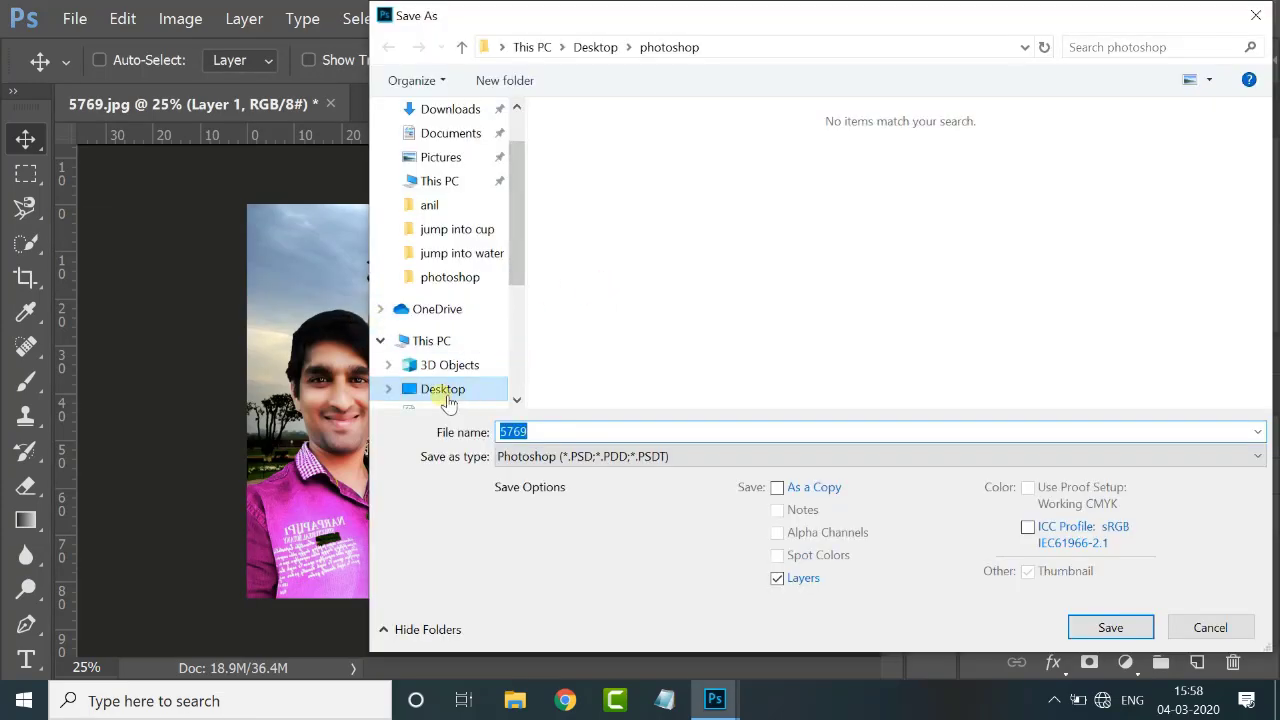
click(445, 392)
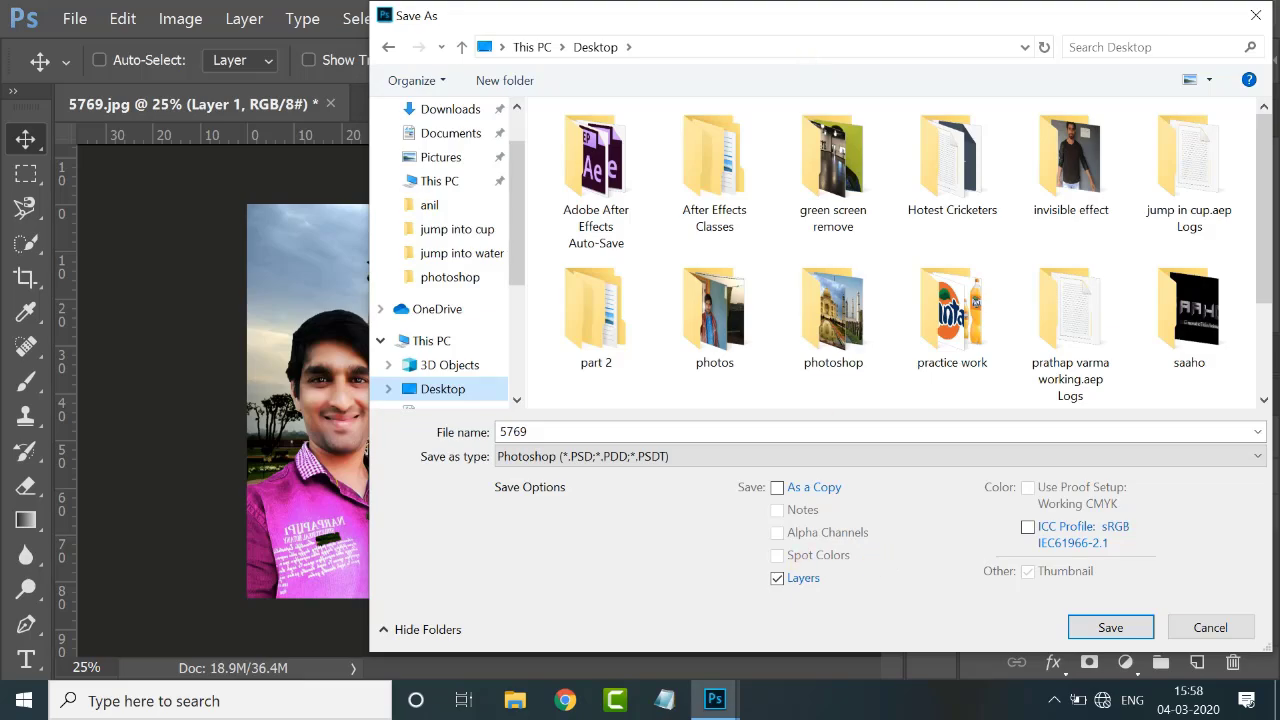
drag(670, 20, 923, 115)
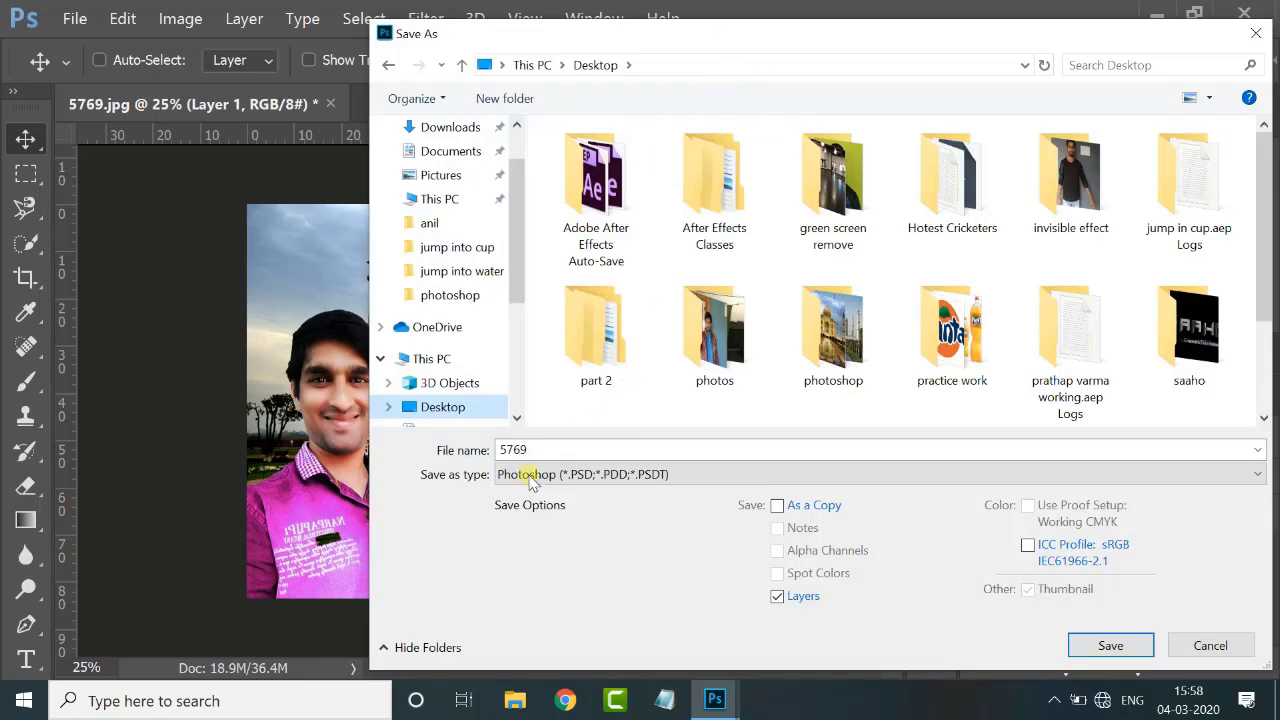
click(541, 476)
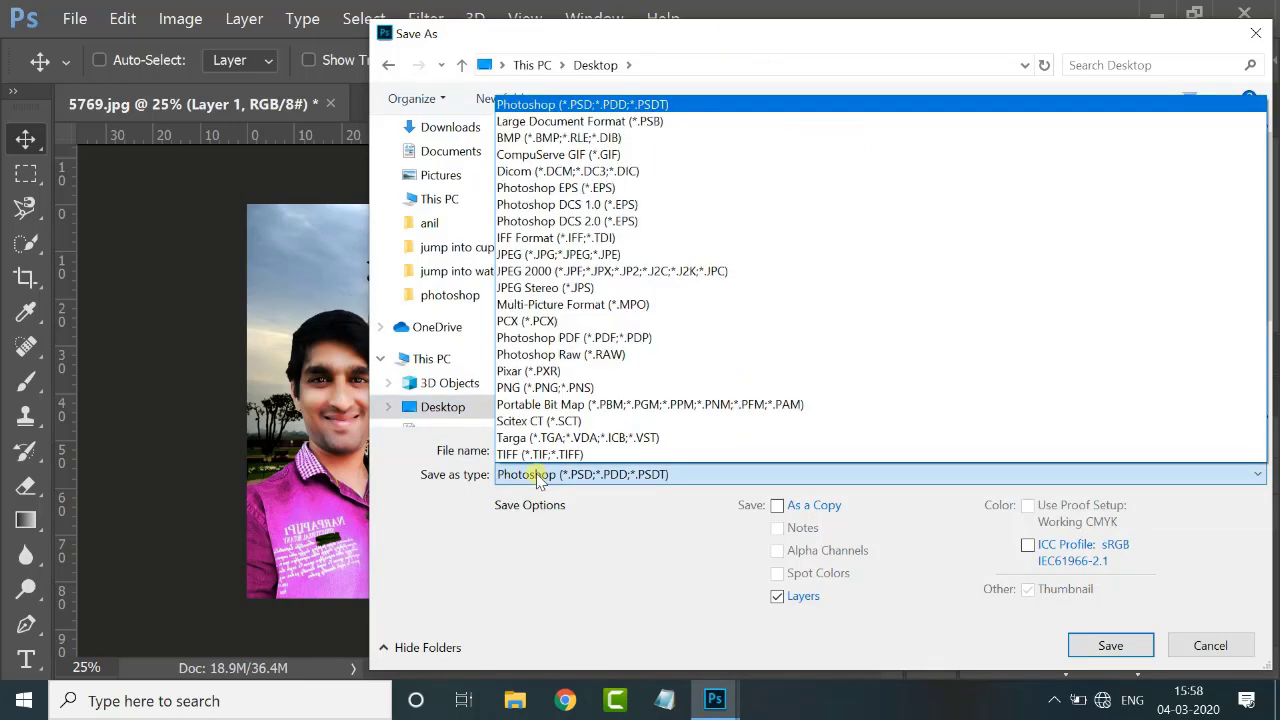
click(522, 256)
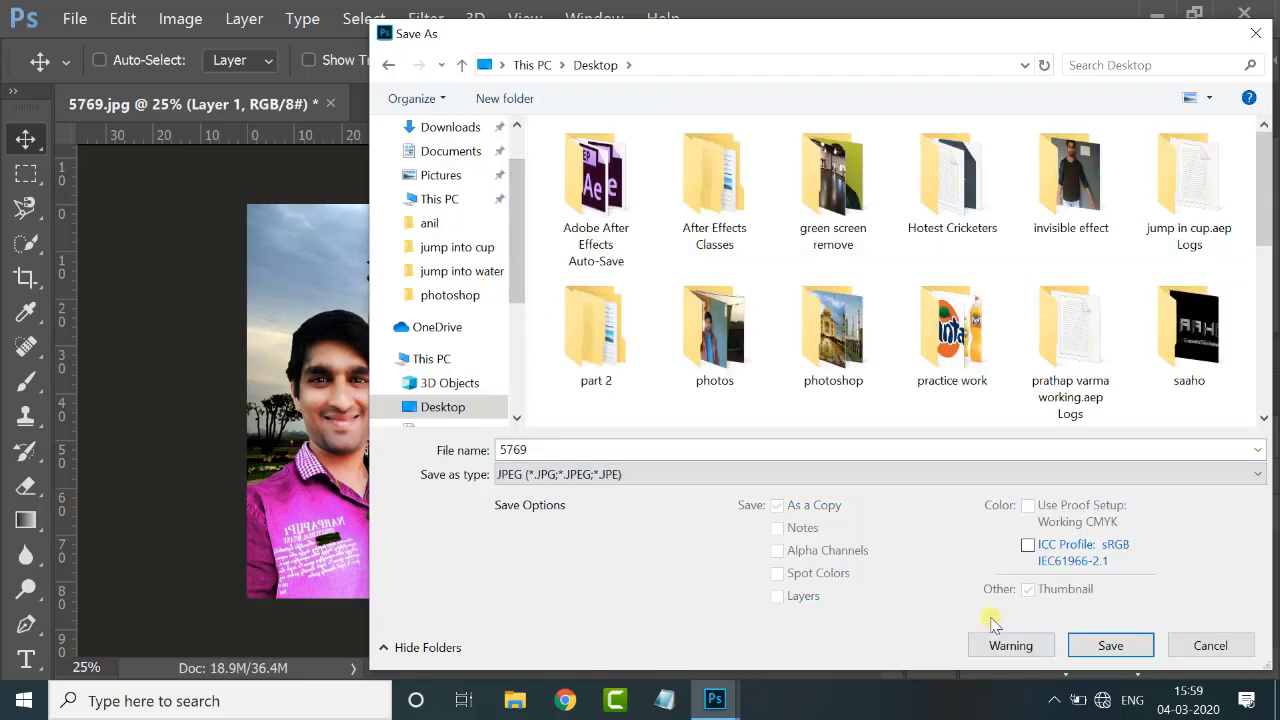
double_click(551, 455)
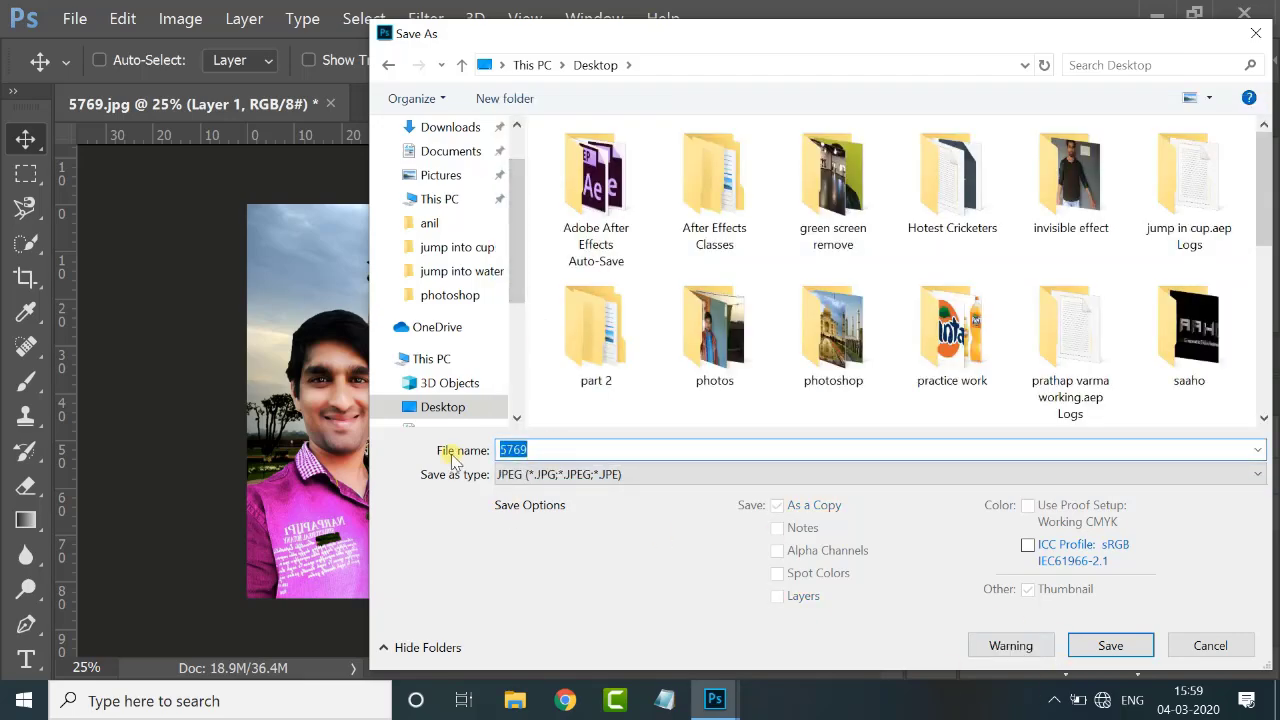
text(background)
click(1097, 645)
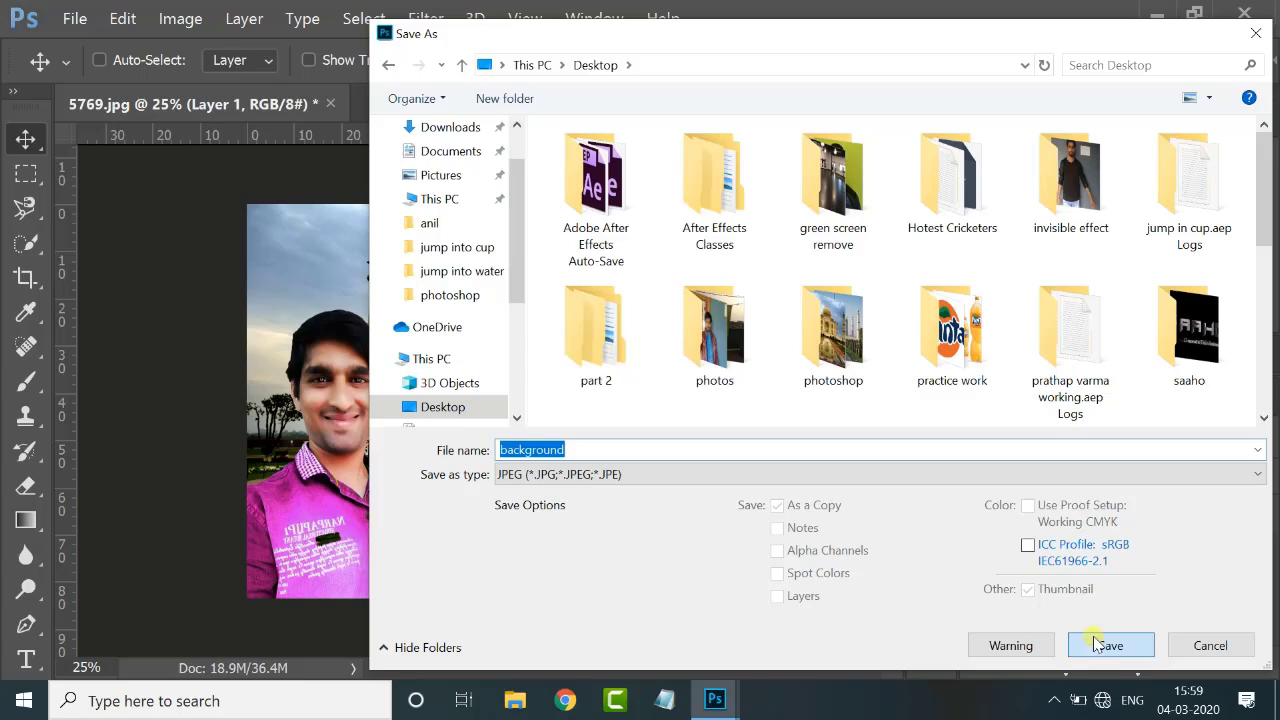
key(Return)
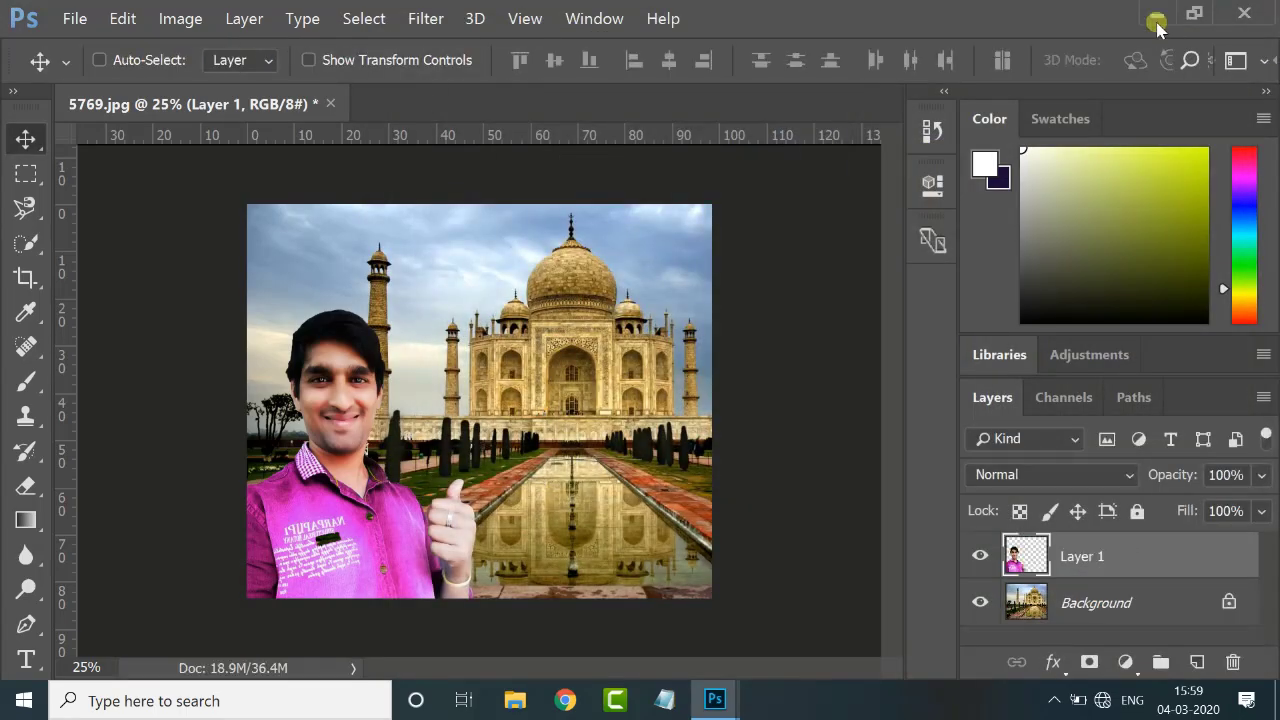
Switch to the Windows desktop, close the photo preview of background.jpg, and set that image as the desktop background
click(1157, 18)
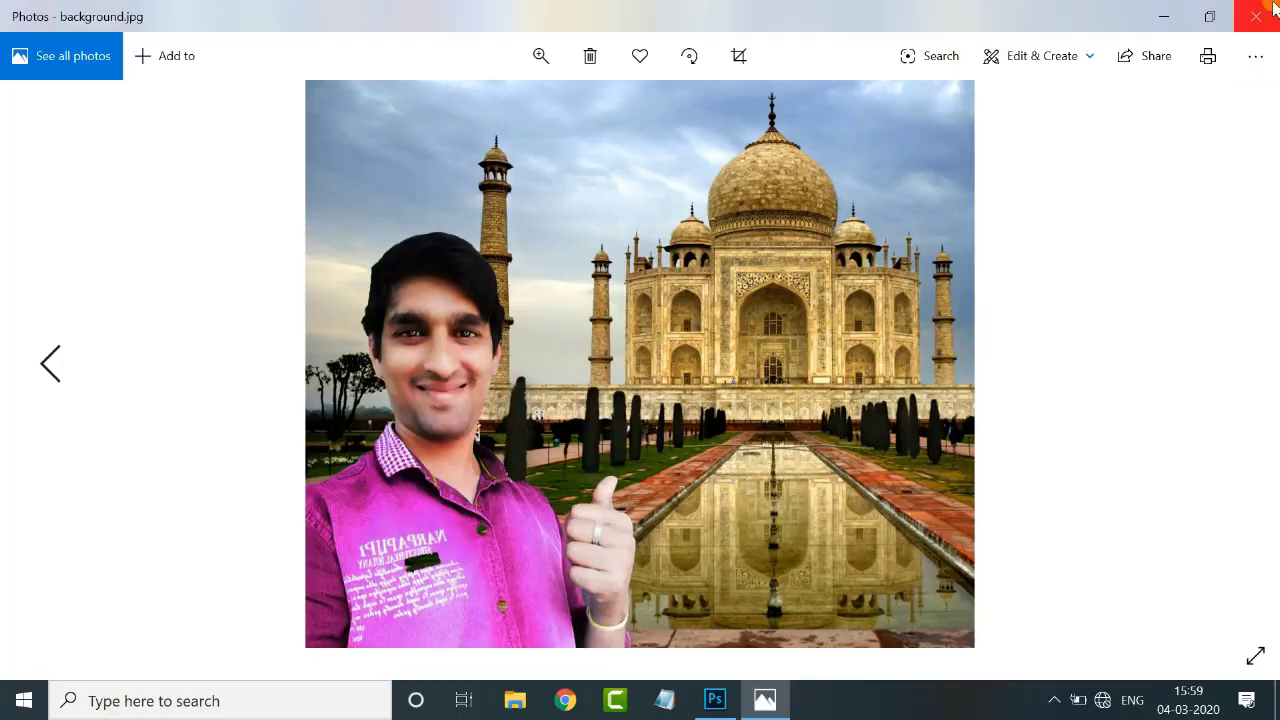
click(1262, 10)
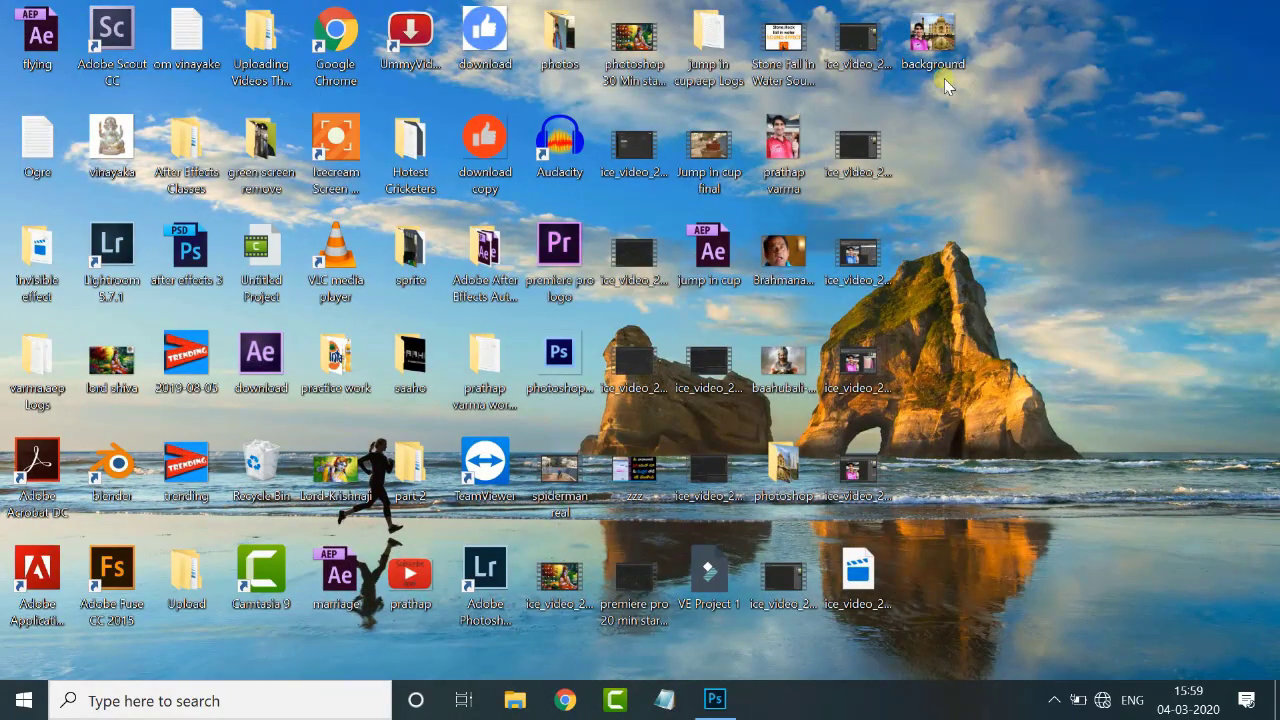
right_click(937, 49)
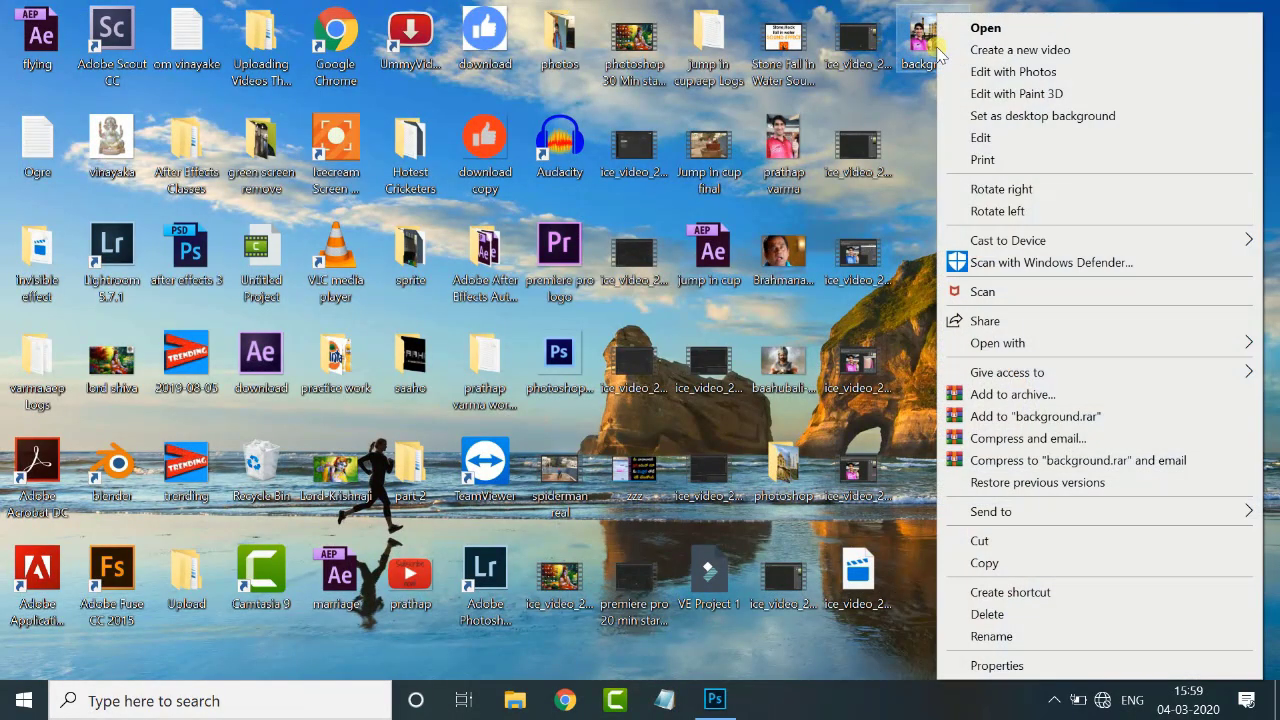
click(990, 116)
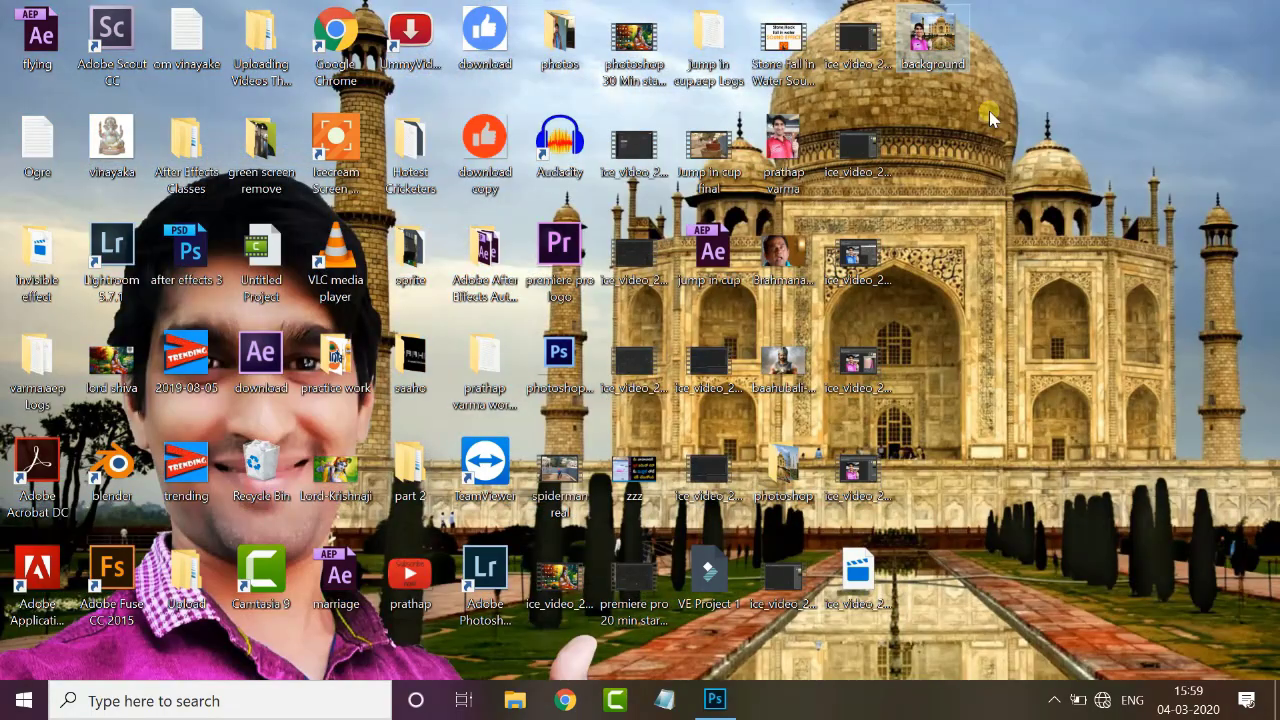